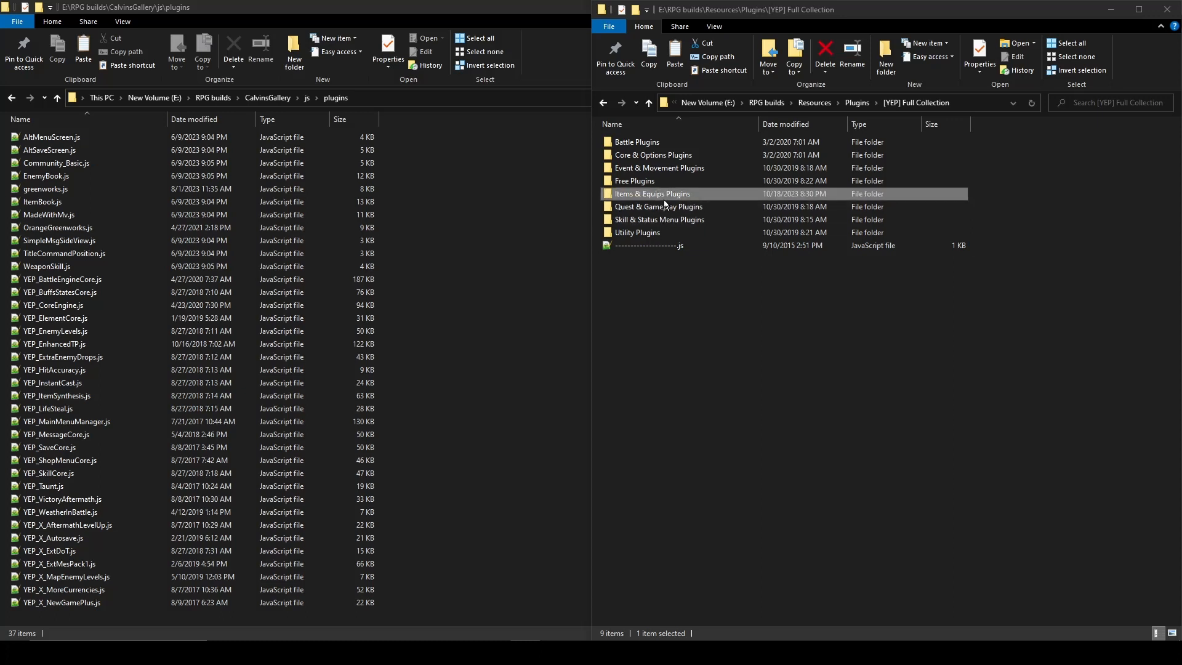
# Locate YEP_ItemSynthesis.js in the Items & Equips Plugins folder and in the CalvinsGallery project's js\plugins folder.
pyautogui.doubleClick(699, 198)
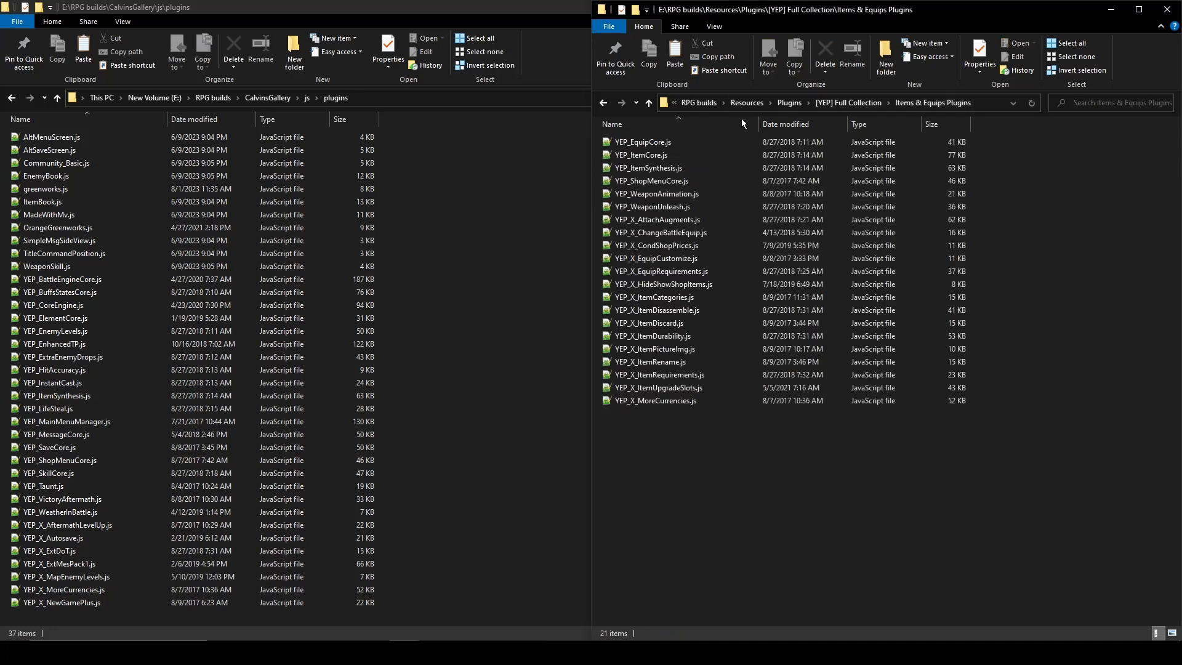
pyautogui.click(703, 165)
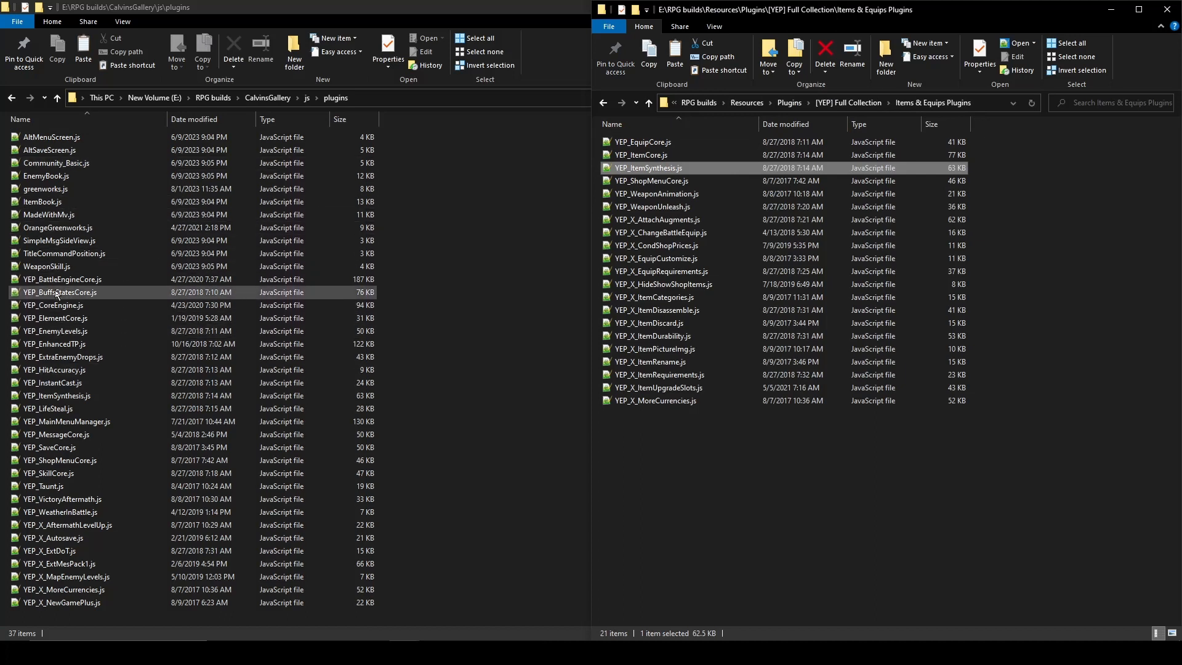
pyautogui.click(105, 398)
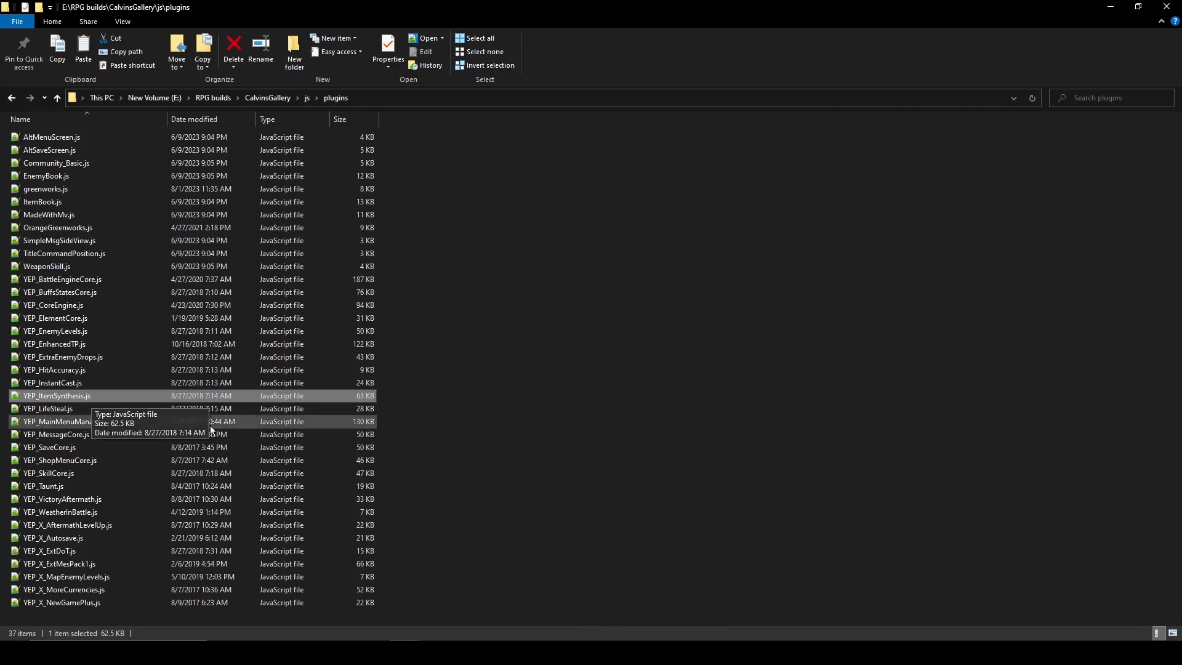
# Open the project from the CalvinsGallery folder in RPG Maker MV and dismiss the news window.
pyautogui.click(283, 97)
pyautogui.click(70, 256)
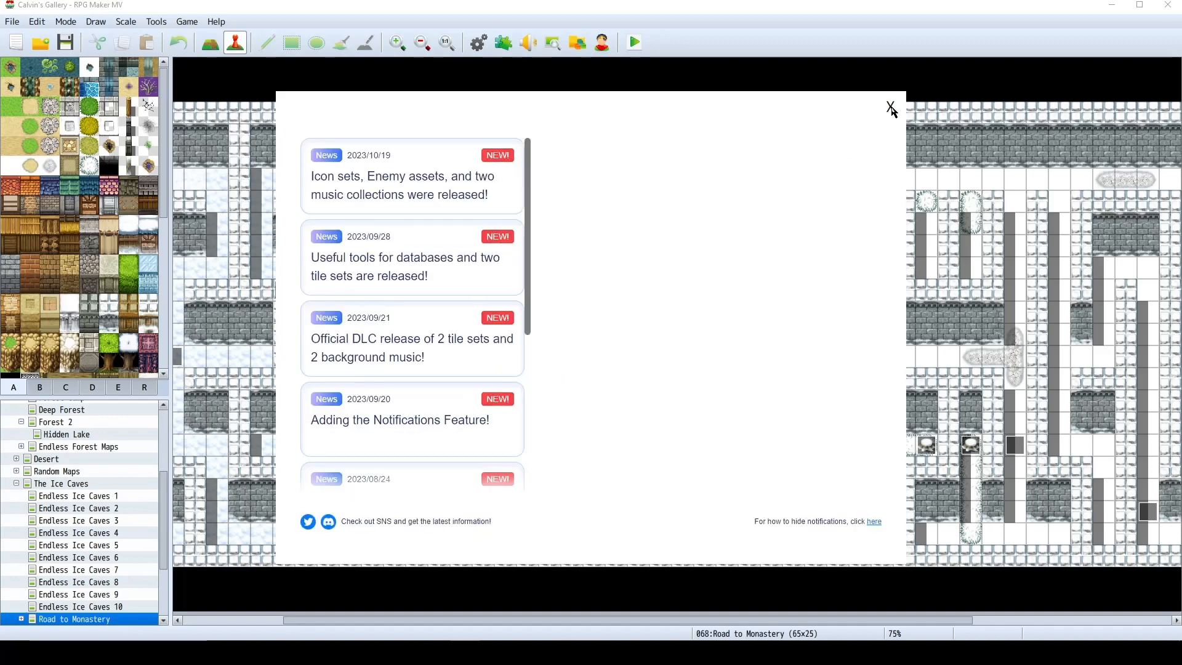
pyautogui.click(890, 109)
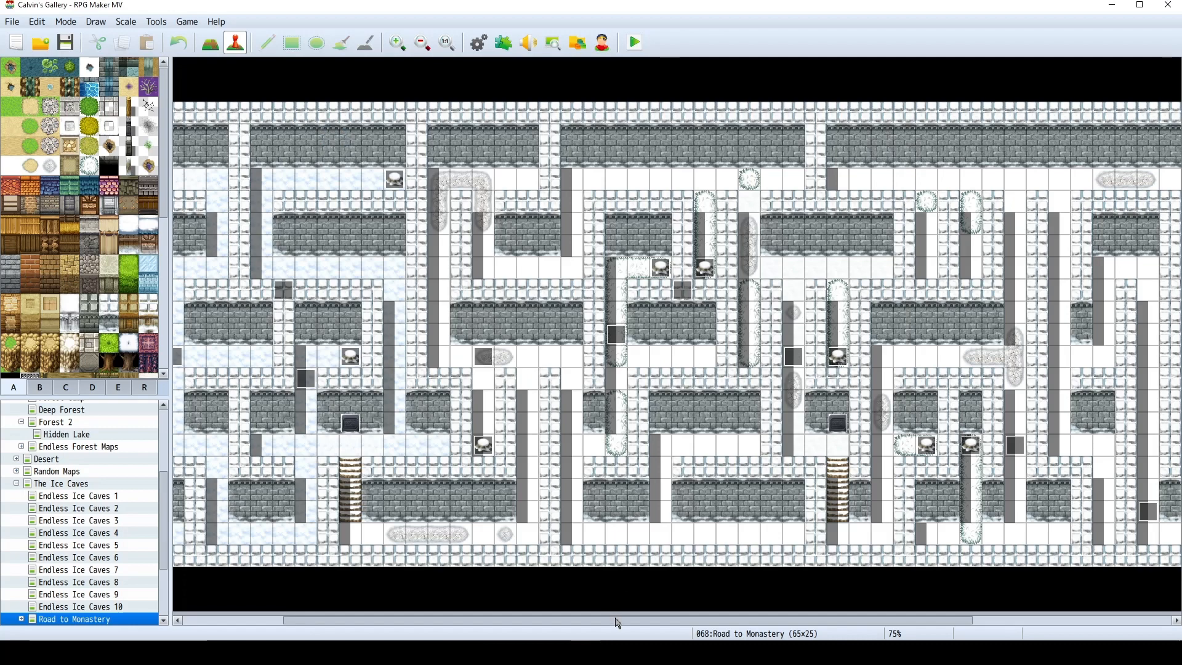
# Start a new entry at the end of the Plugin Manager list and choose YEP_ItemSynthesis as its plugin.
pyautogui.click(504, 44)
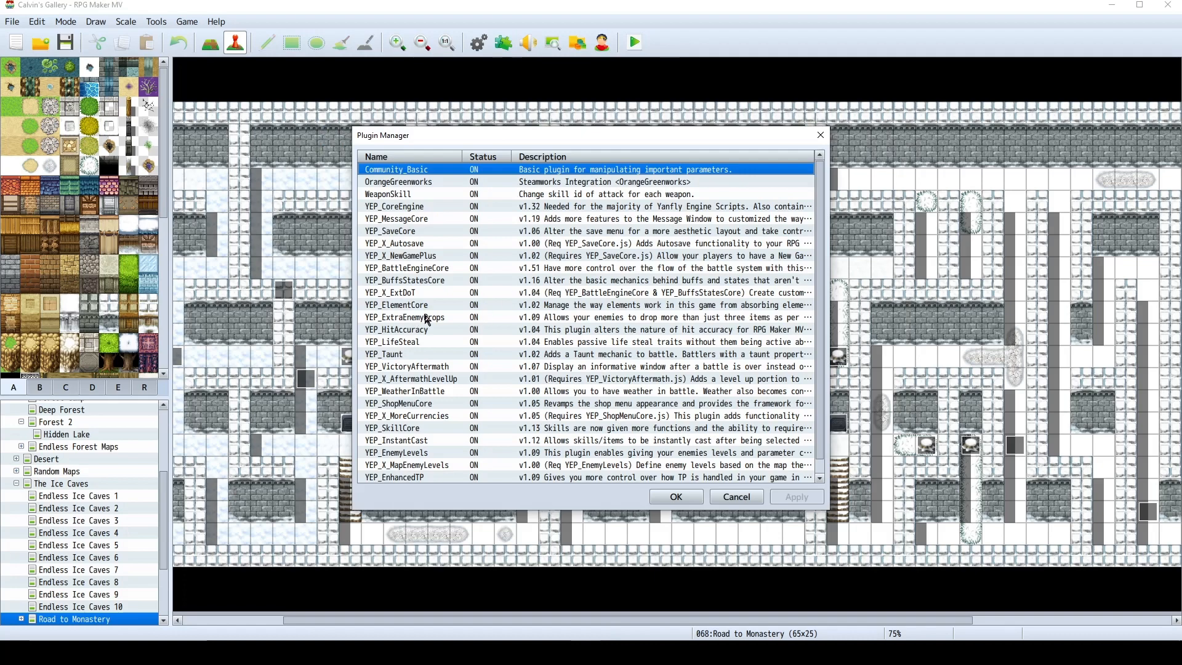
pyautogui.scroll(-1, 463, 234)
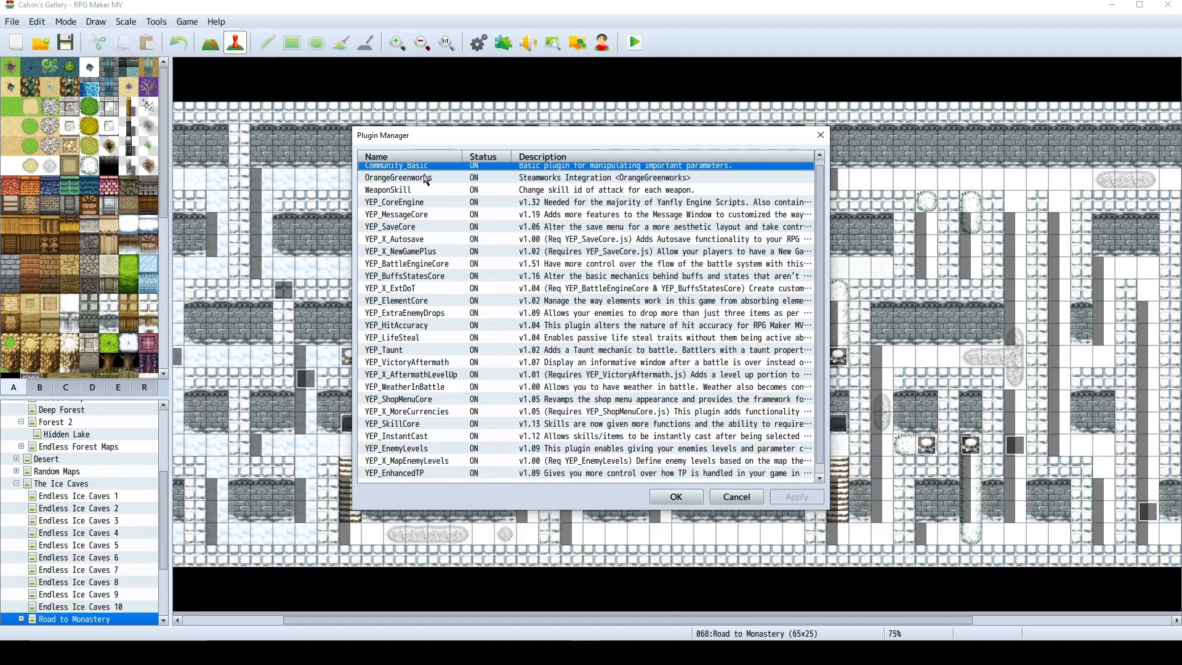
pyautogui.scroll(-1, 425, 185)
pyautogui.scroll(-1, 426, 189)
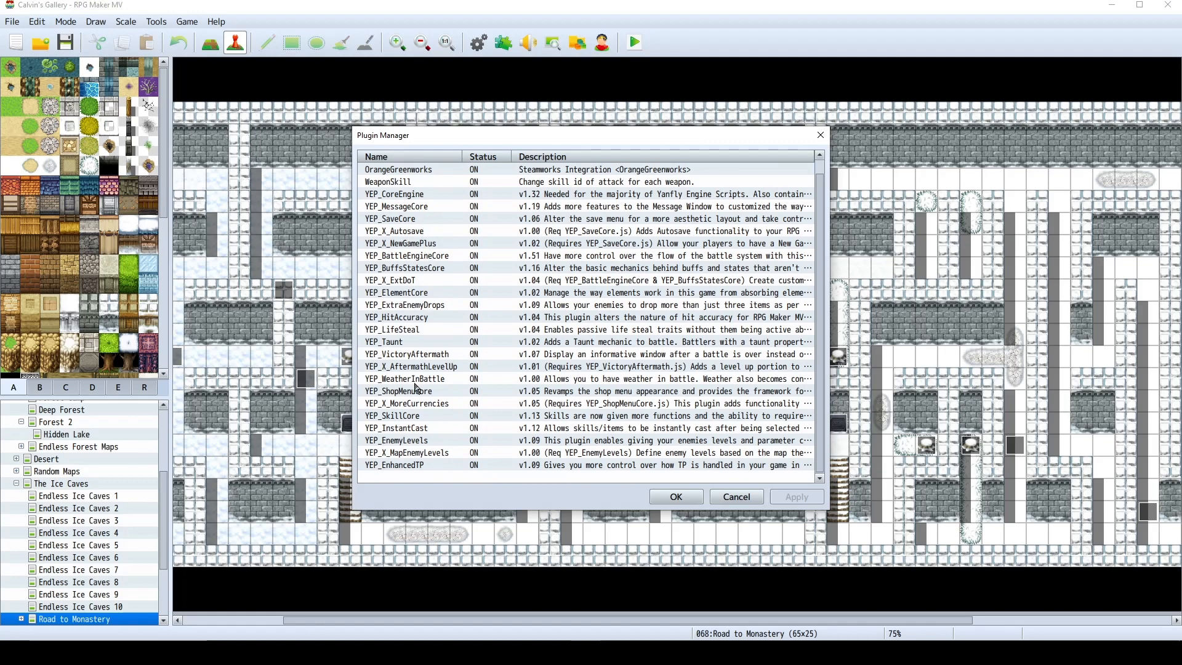
pyautogui.doubleClick(429, 479)
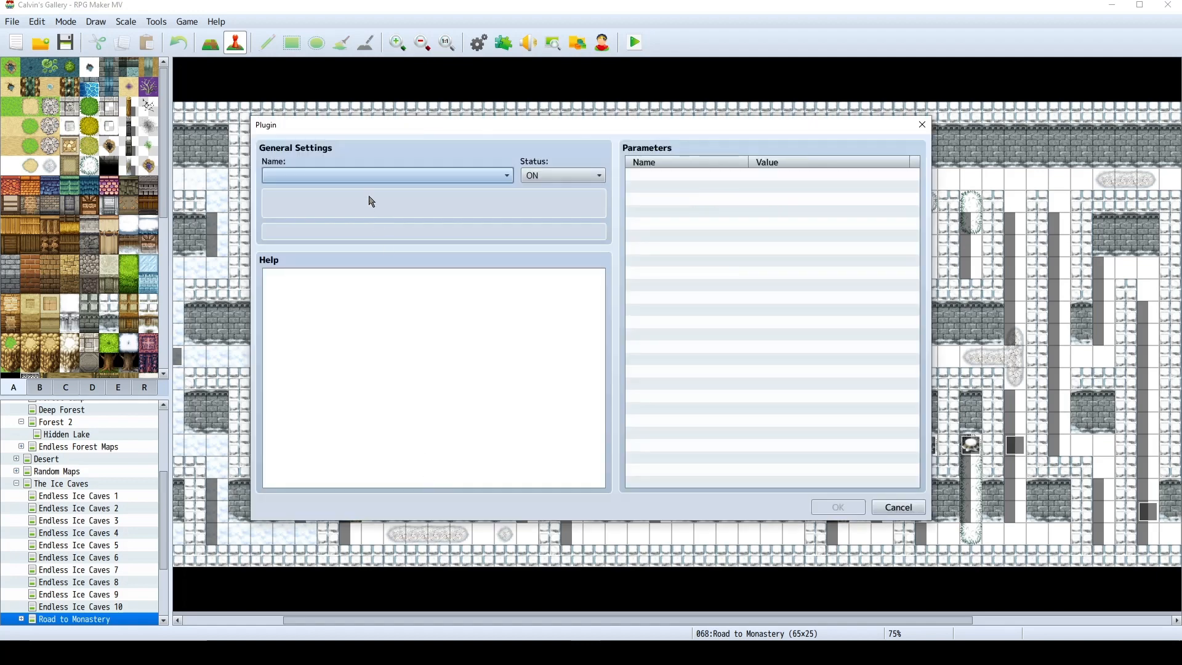
pyautogui.click(365, 177)
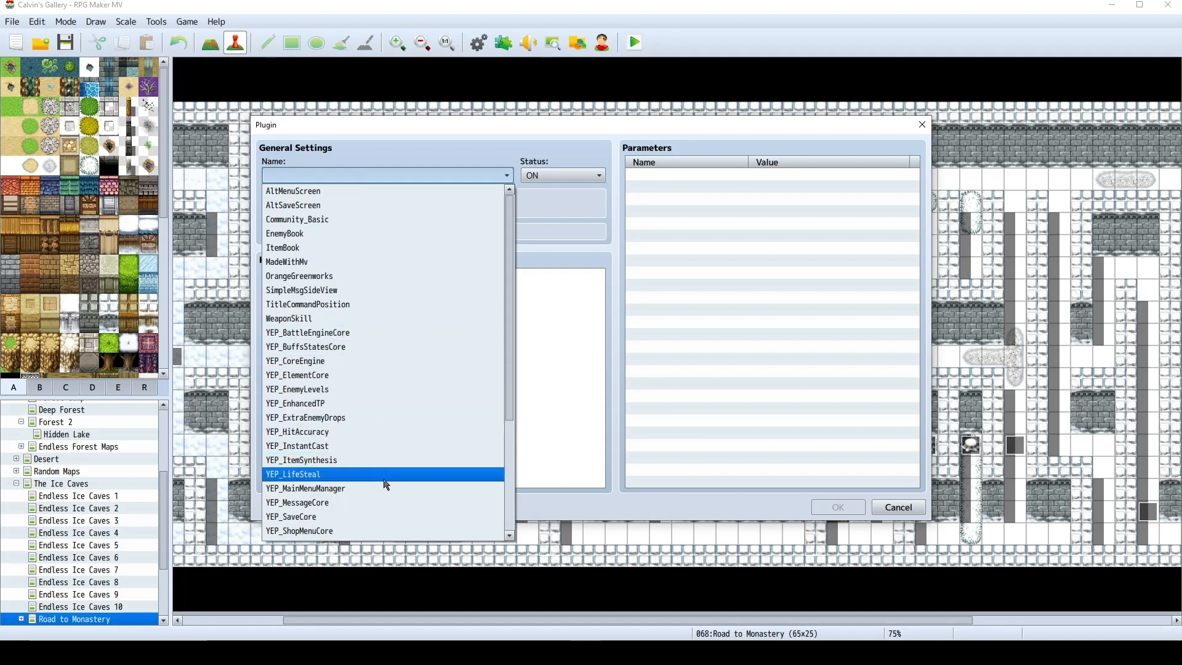
pyautogui.scroll(-2, 374, 489)
pyautogui.scroll(-2, 369, 480)
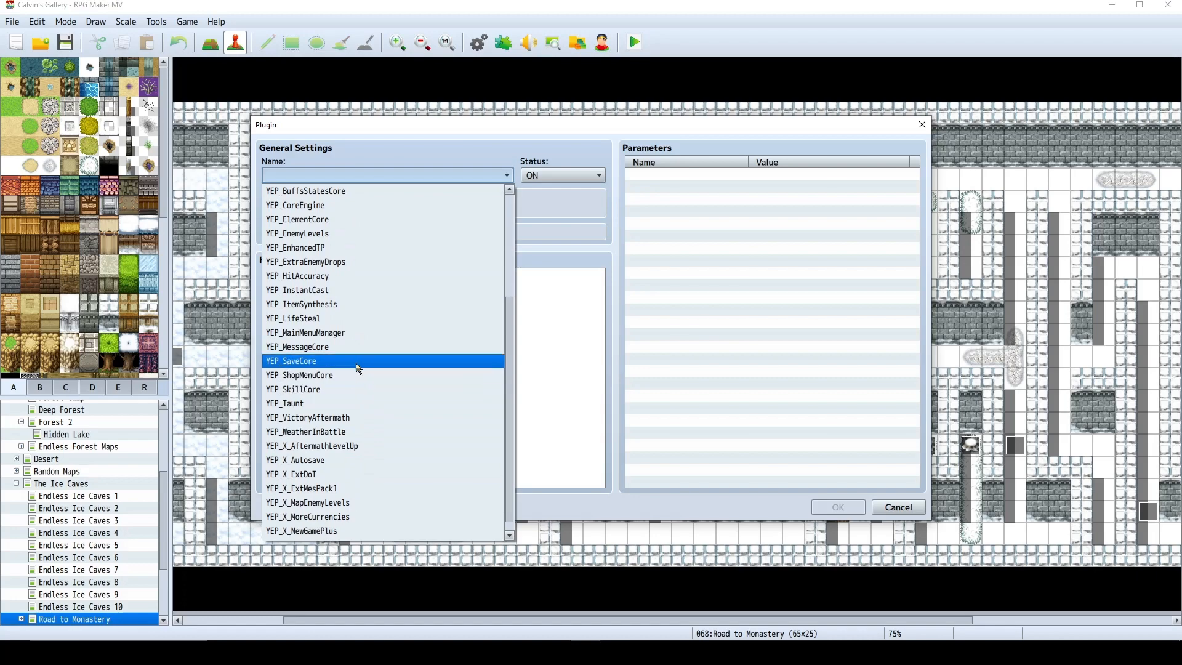
pyautogui.click(345, 305)
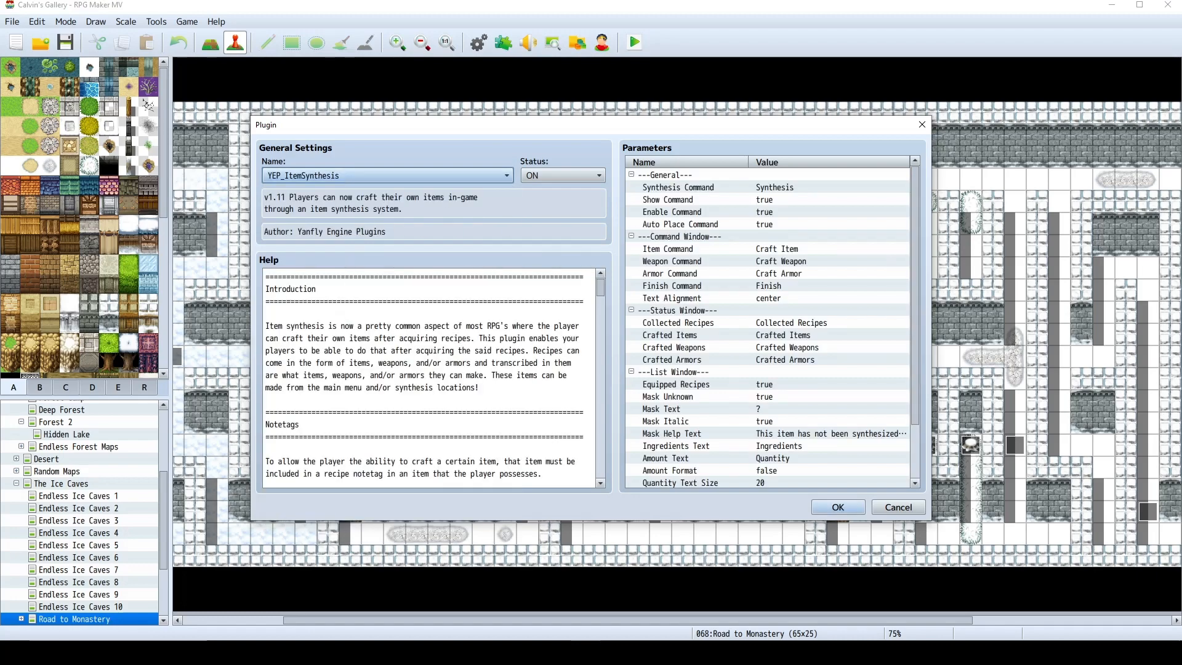
# Review the General, Command Window and Status Window parameters of YEP_ItemSynthesis, from Synthesis Command to Crafted Armors.
pyautogui.click(733, 188)
pyautogui.click(734, 200)
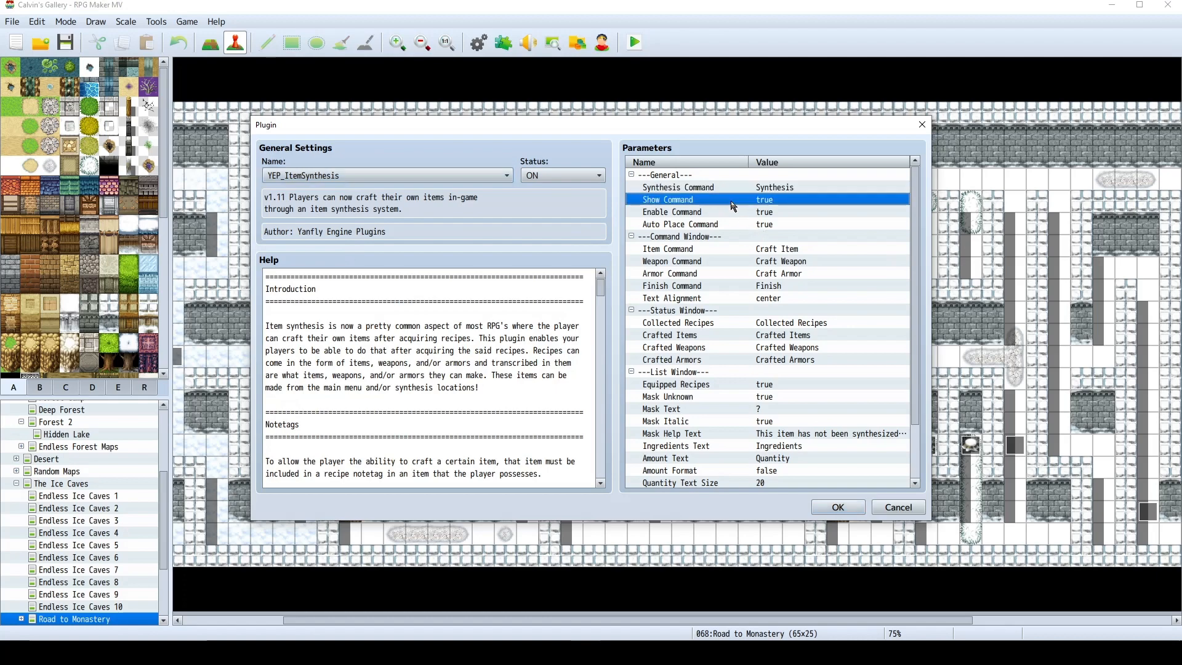
pyautogui.click(741, 249)
pyautogui.click(740, 261)
pyautogui.click(741, 273)
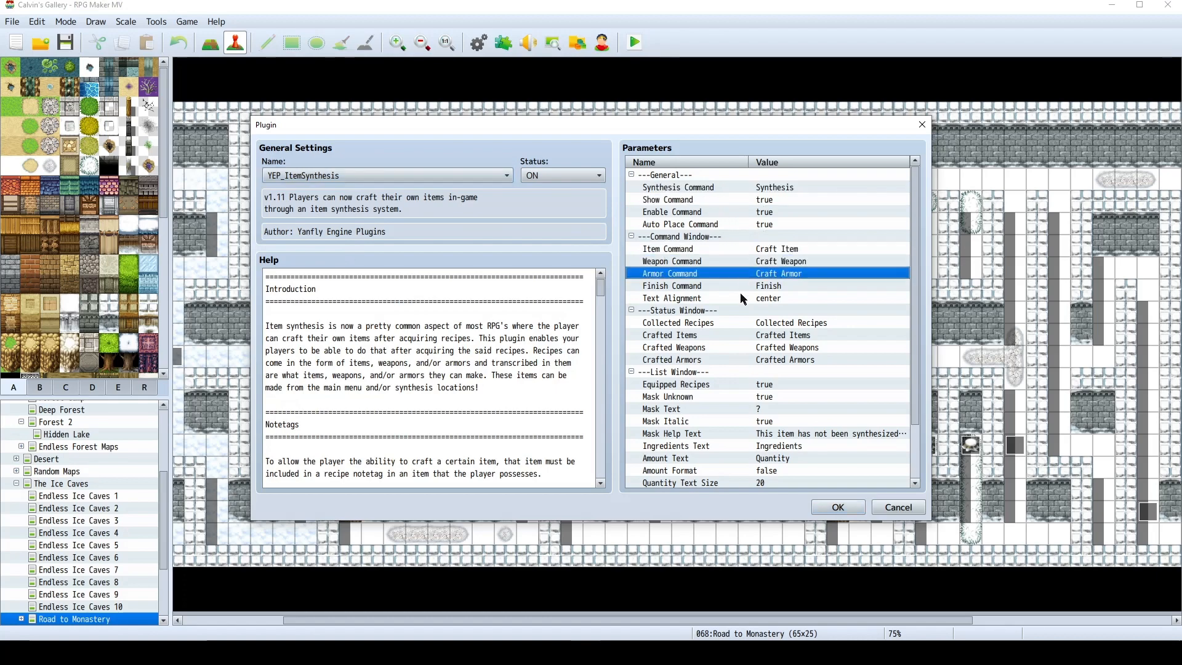
pyautogui.click(740, 287)
pyautogui.click(740, 298)
pyautogui.click(739, 323)
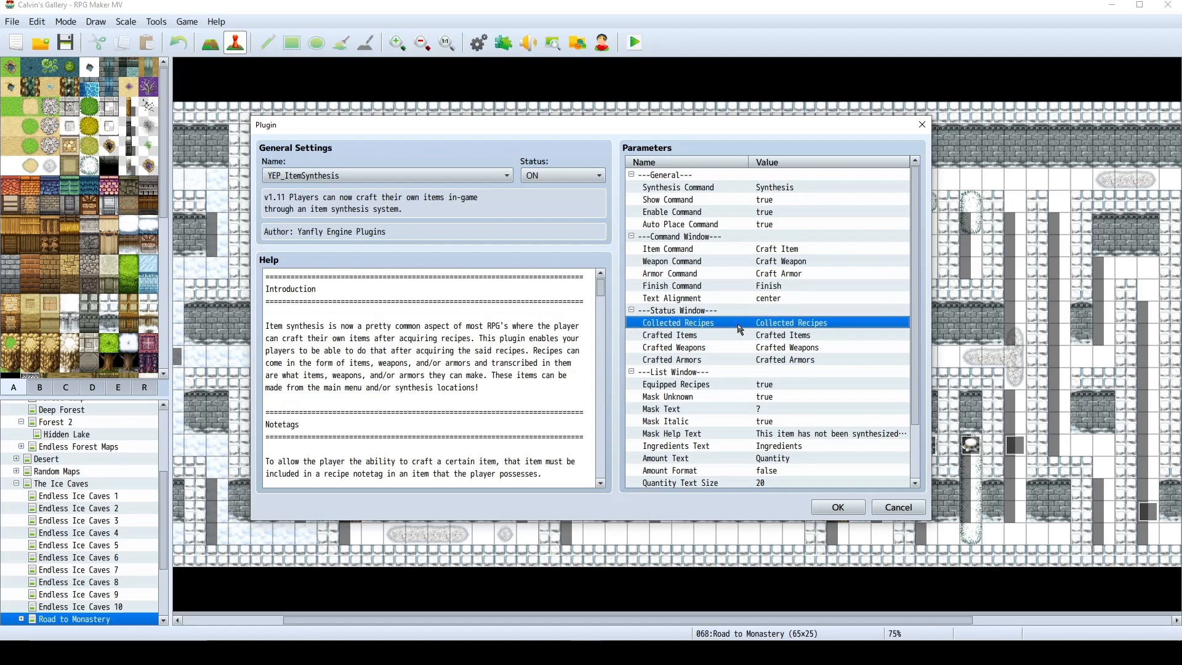
pyautogui.click(736, 336)
pyautogui.click(736, 348)
pyautogui.click(733, 361)
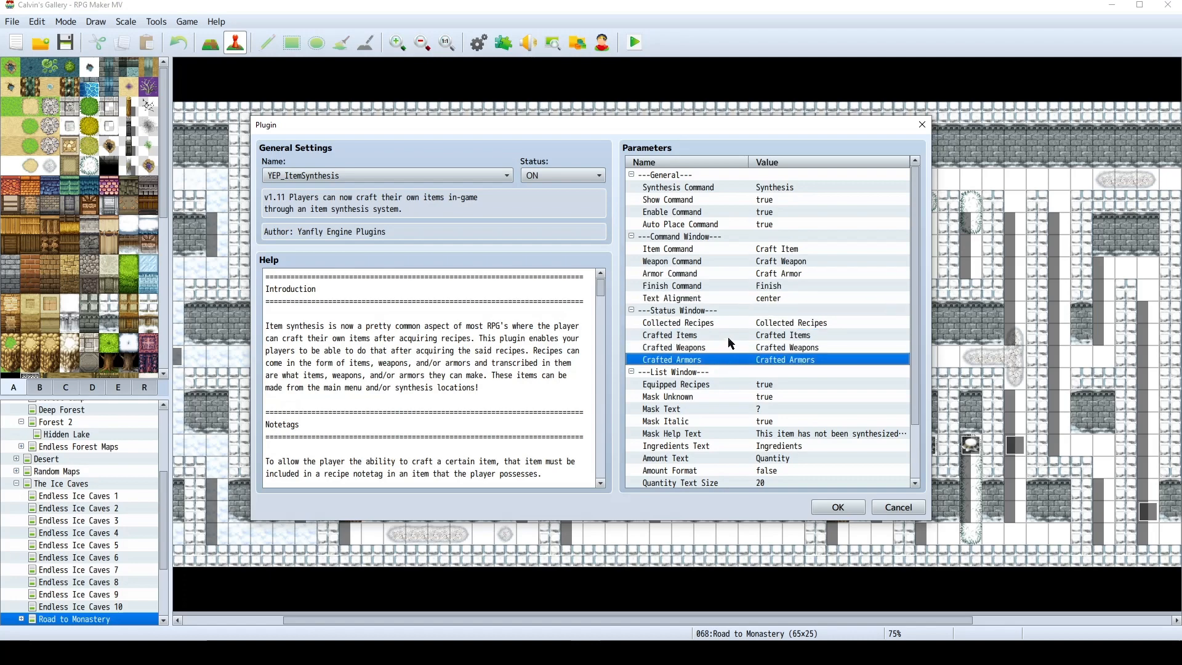
# Review the List Window and Sound parameters of YEP_ItemSynthesis, including Mask Unknown and Mask Help Text.
pyautogui.click(730, 388)
pyautogui.click(732, 397)
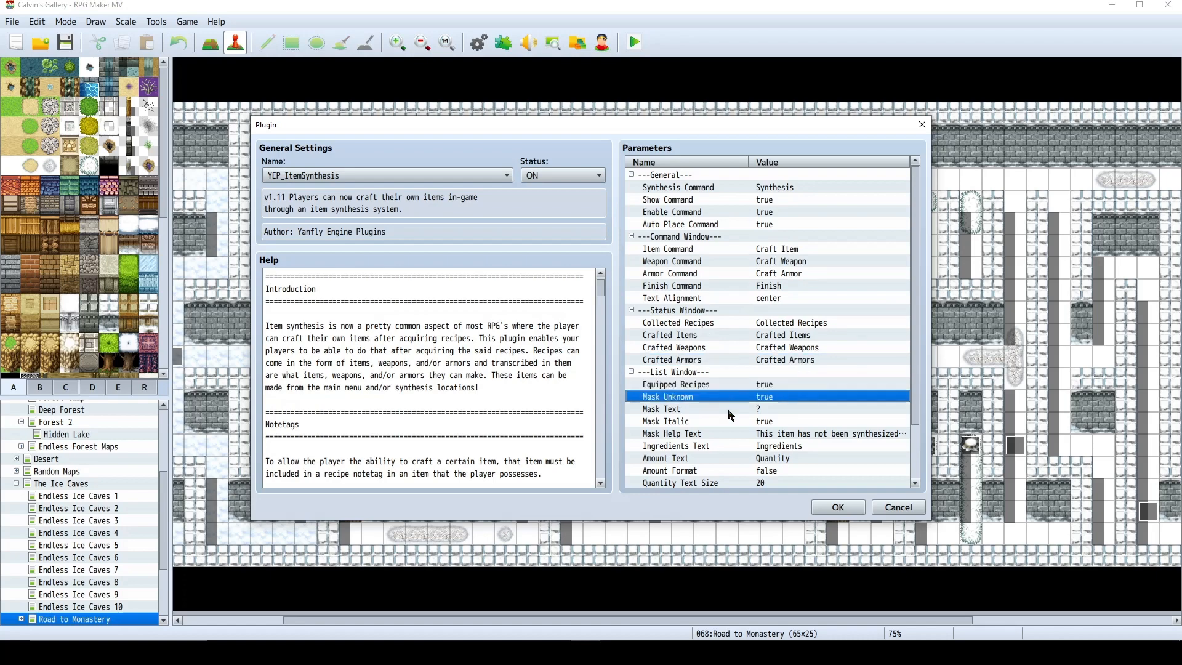
pyautogui.scroll(-1, 728, 420)
pyautogui.click(732, 423)
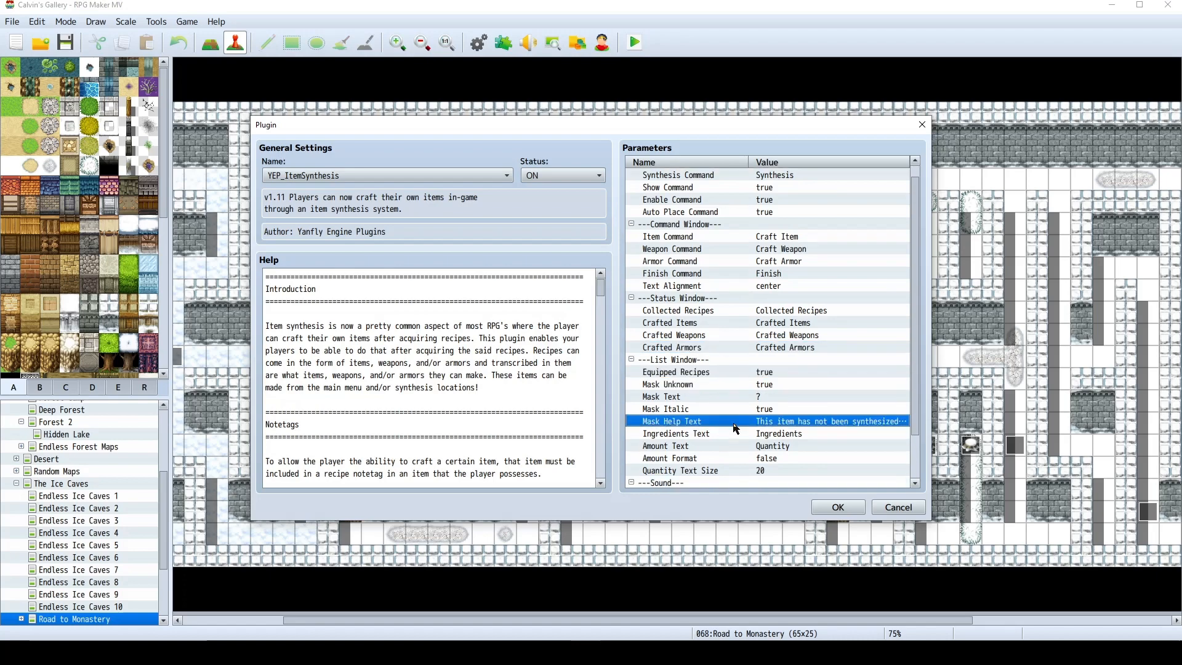
pyautogui.scroll(-2, 716, 439)
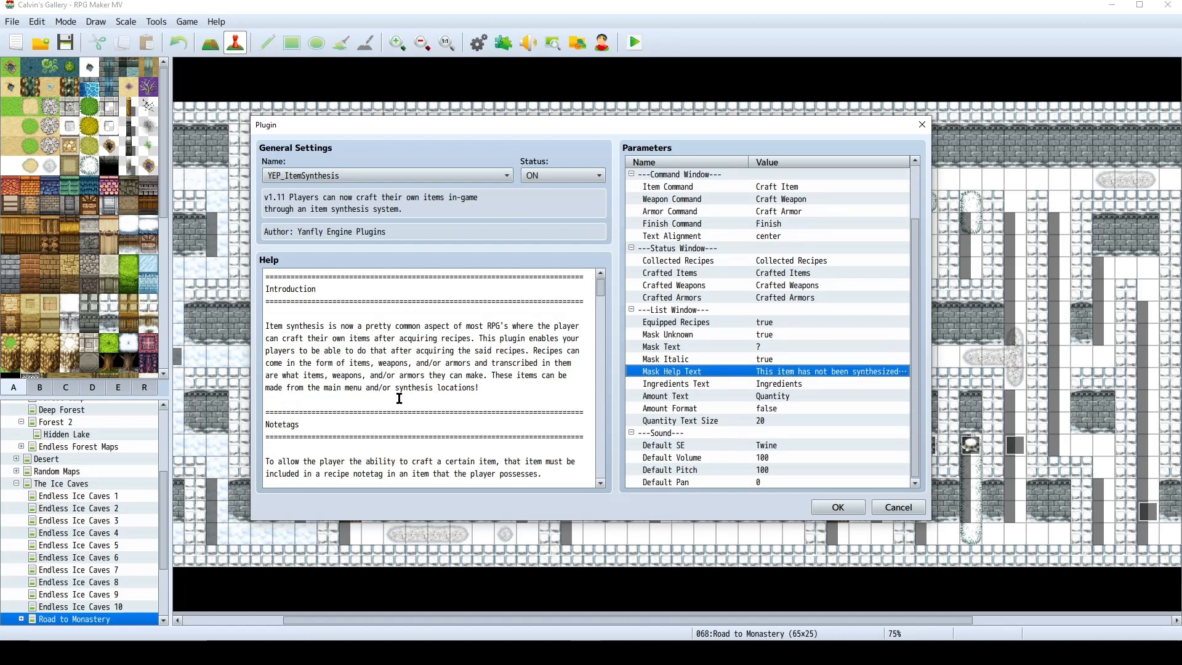
pyautogui.scroll(-5, 407, 387)
pyautogui.scroll(5, 410, 384)
pyautogui.scroll(2, 777, 403)
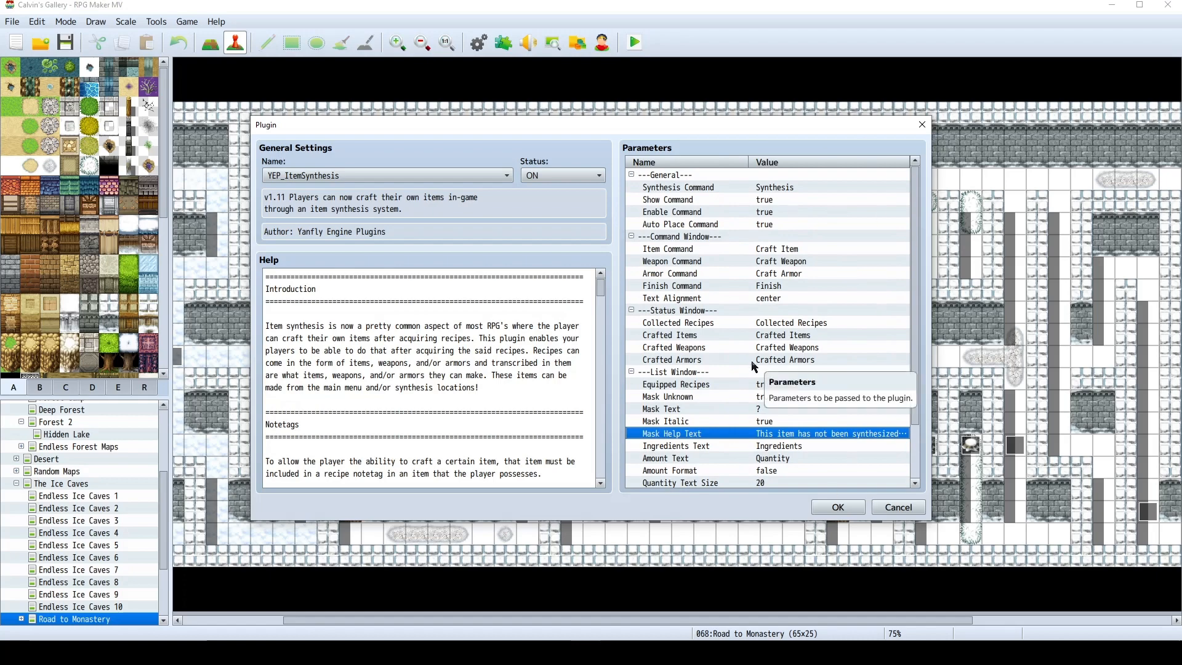
# Read the plugin help on the Item Recipe, Weapon Recipe and Armor Recipe notetags.
pyautogui.scroll(-5, 494, 370)
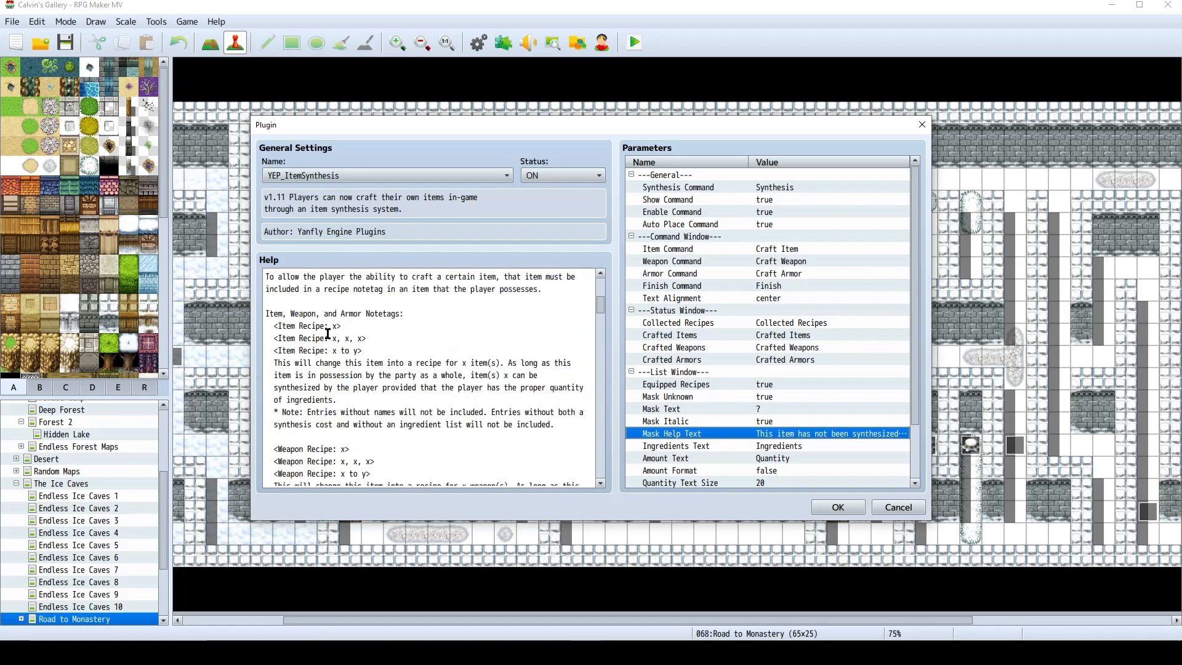
pyautogui.moveTo(275, 324); pyautogui.dragTo(342, 325)
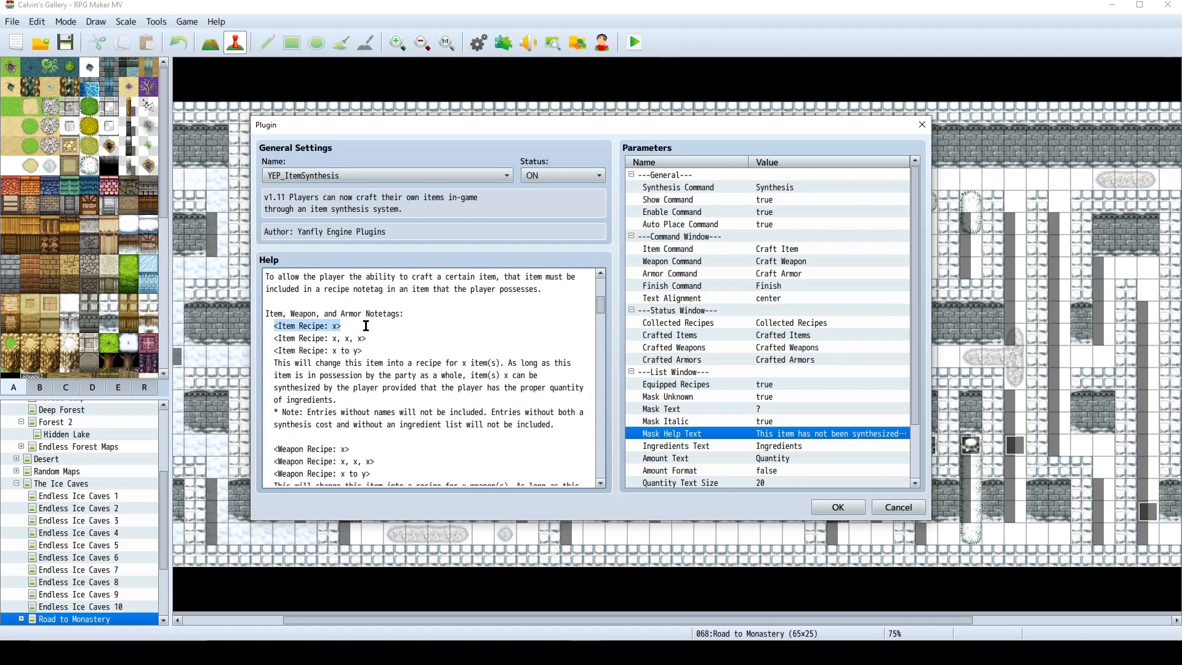
pyautogui.scroll(-4, 366, 325)
pyautogui.scroll(3, 357, 325)
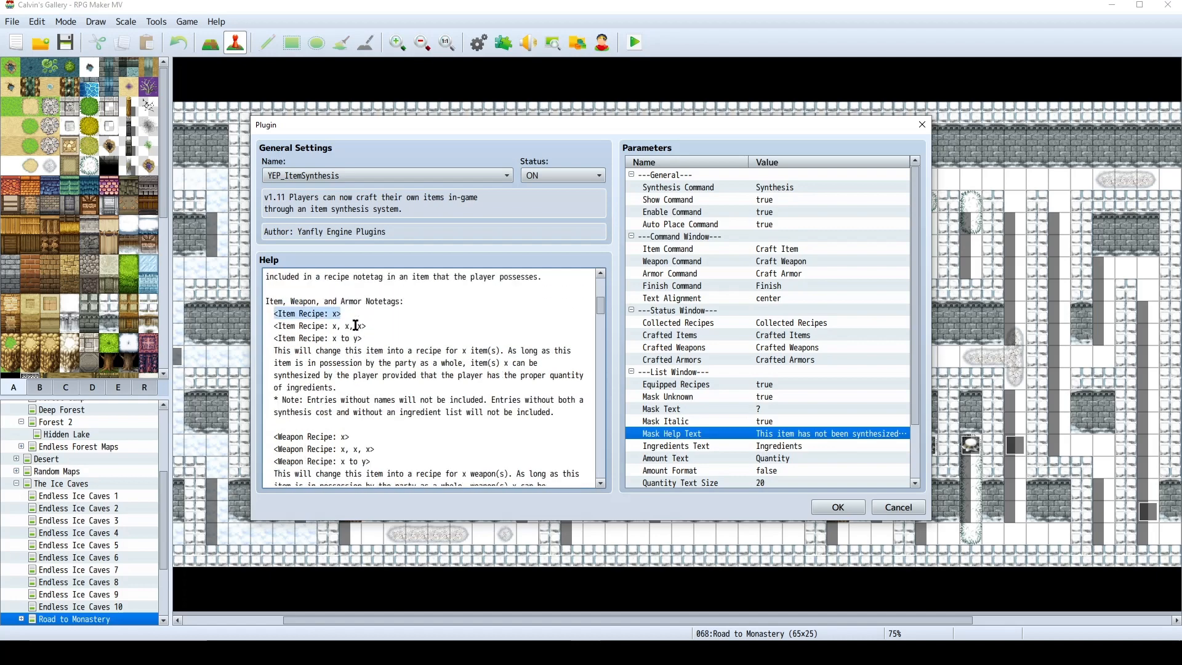
pyautogui.scroll(1, 356, 325)
pyautogui.scroll(-4, 345, 344)
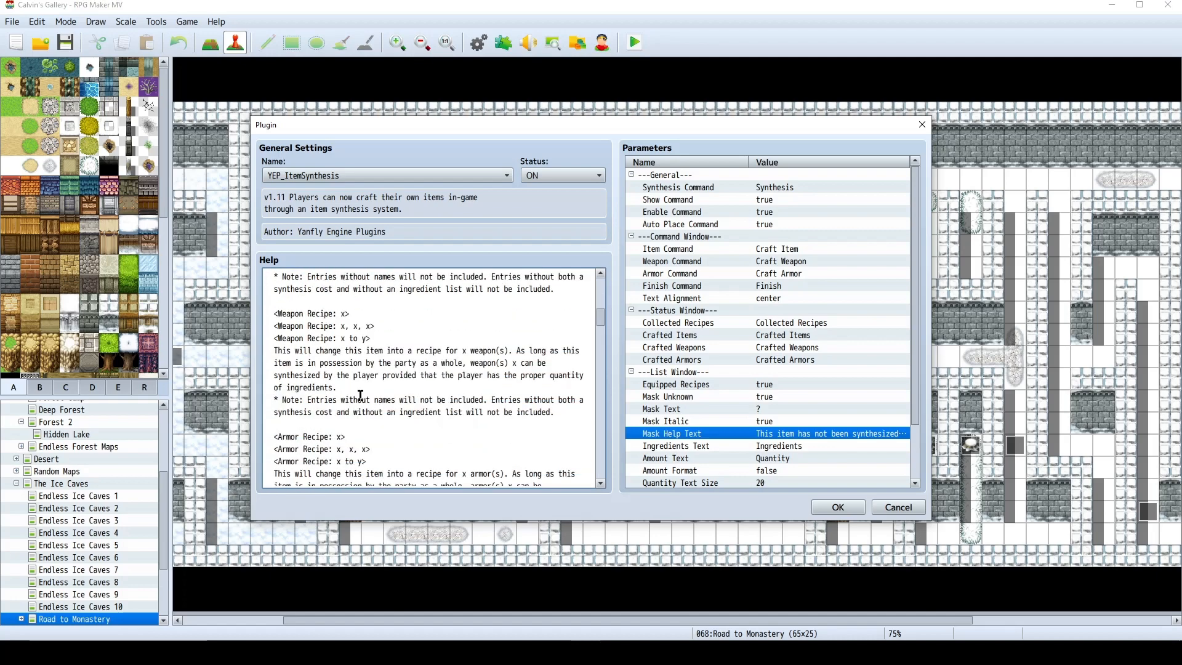
pyautogui.scroll(-5, 358, 365)
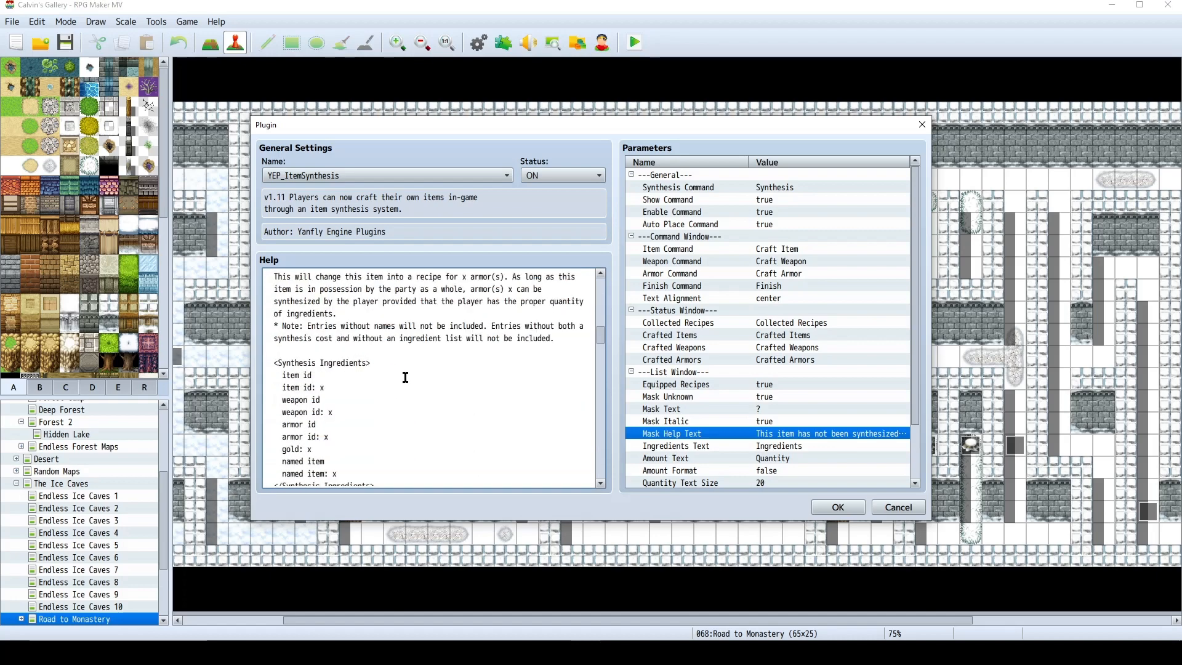
# Examine the Synthesis Ingredients notetag block and its named item entry, plus the Mask Name notetag, in the plugin help.
pyautogui.scroll(-2, 405, 377)
pyautogui.moveTo(269, 325); pyautogui.dragTo(380, 448)
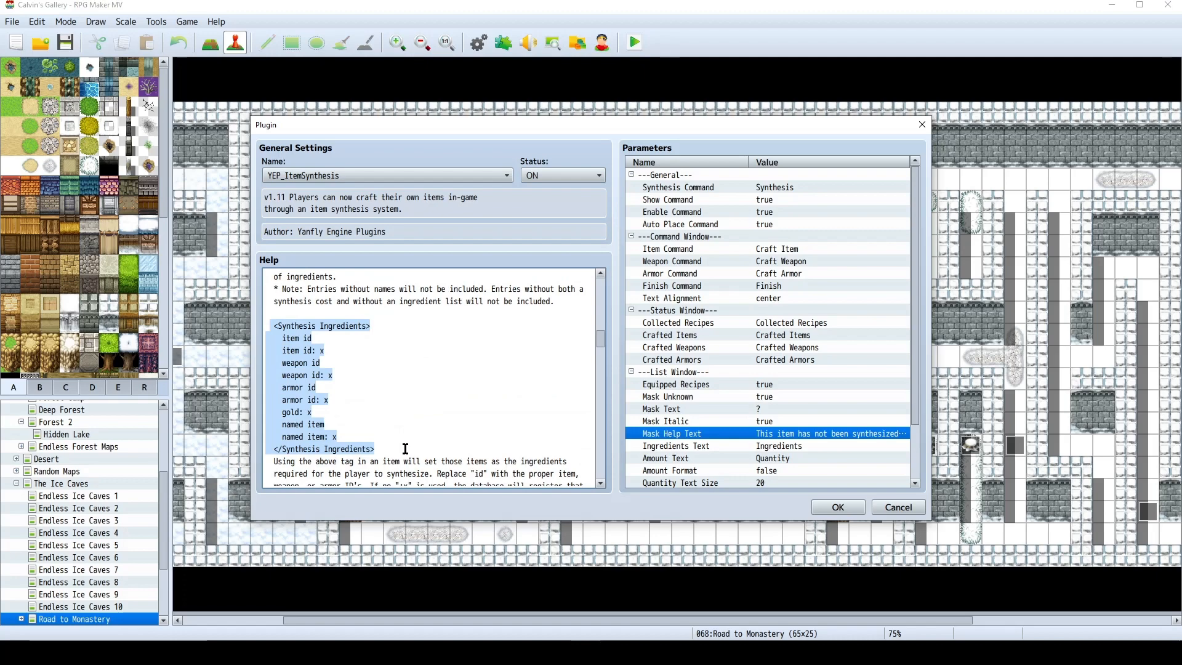
pyautogui.click(384, 409)
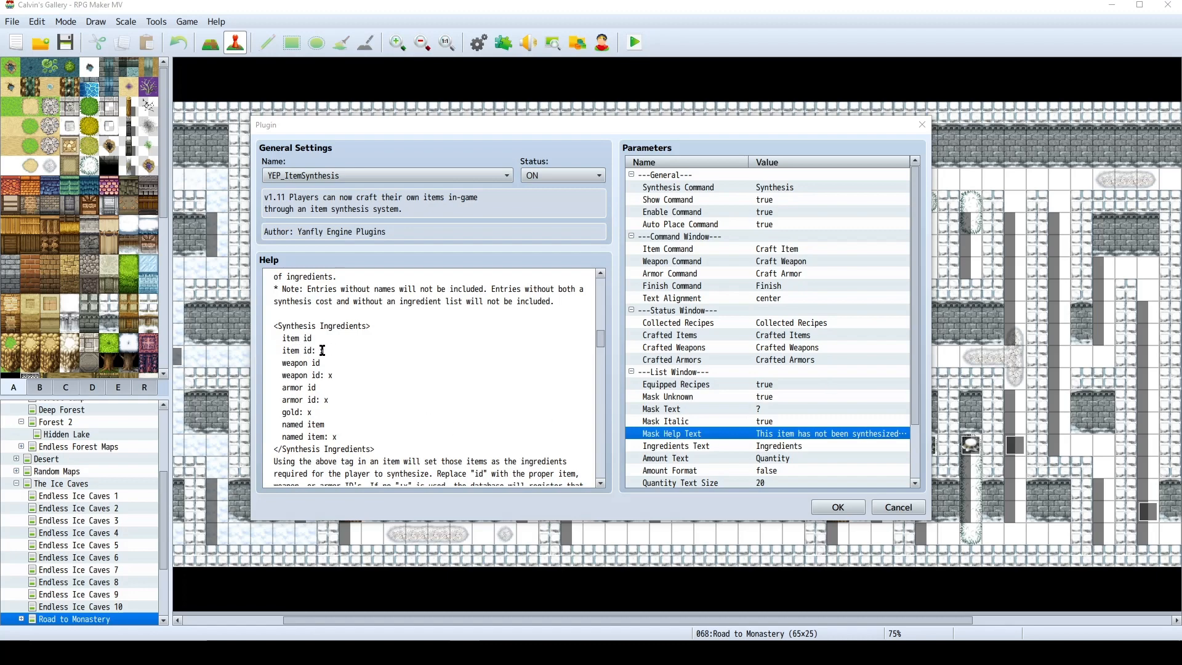
pyautogui.moveTo(277, 424)
pyautogui.mouseDown()
pyautogui.moveTo(325, 425)
pyautogui.moveTo(283, 428)
pyautogui.mouseUp()
pyautogui.click(326, 424)
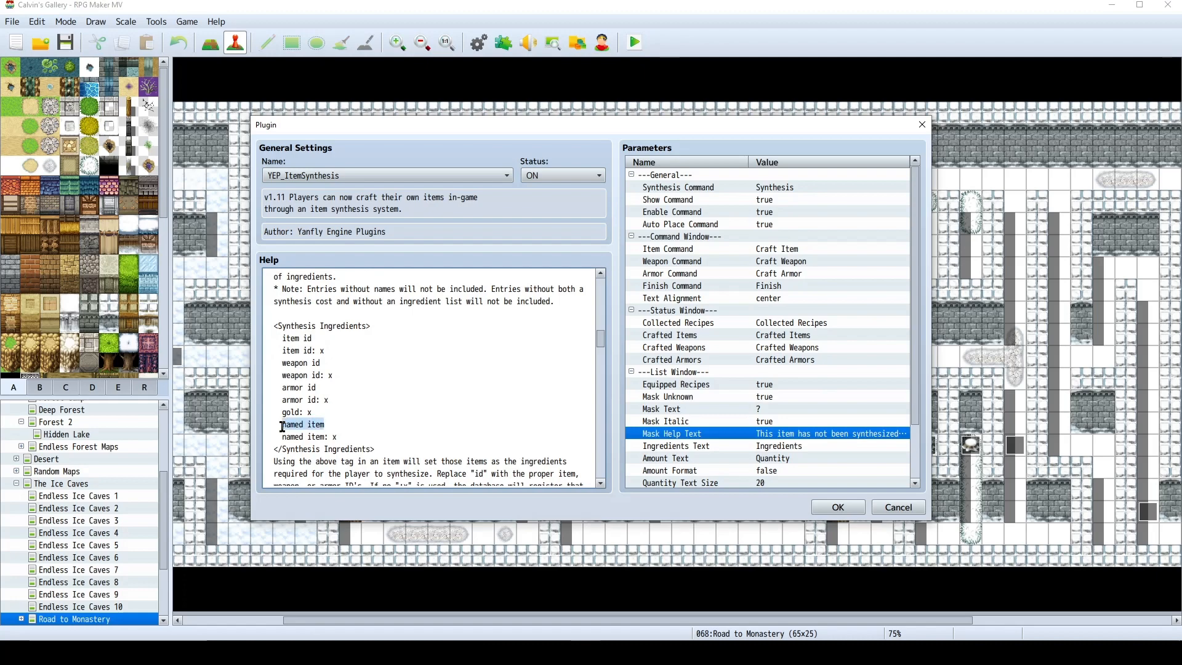
pyautogui.scroll(-5, 427, 390)
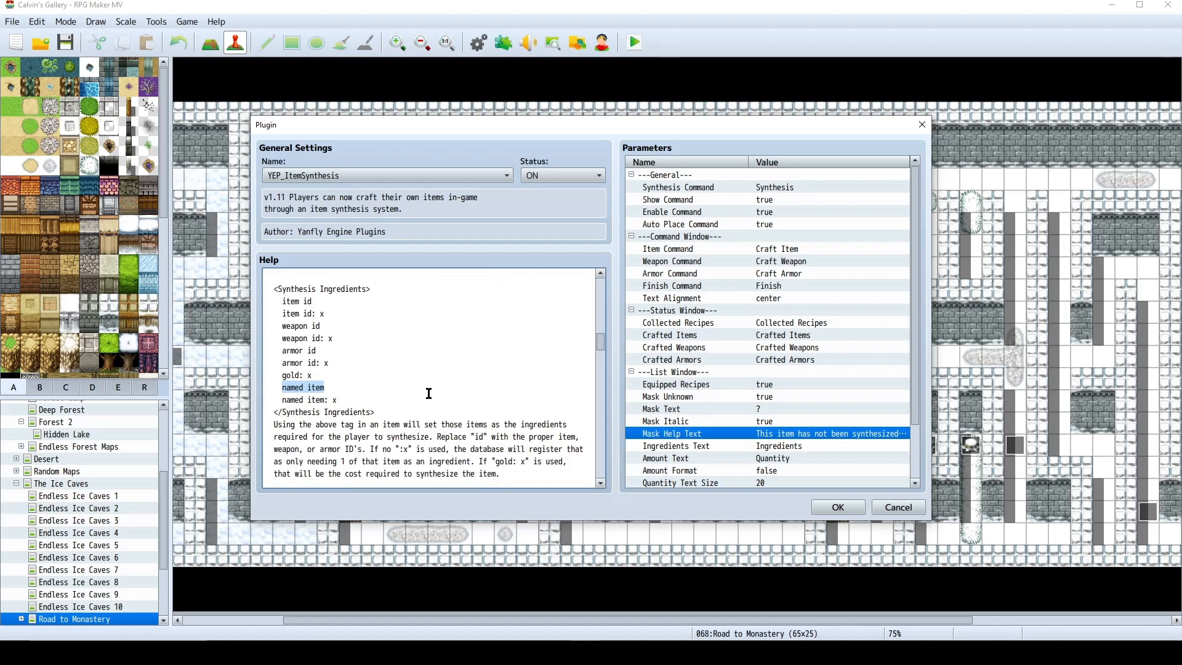
pyautogui.scroll(-1, 450, 392)
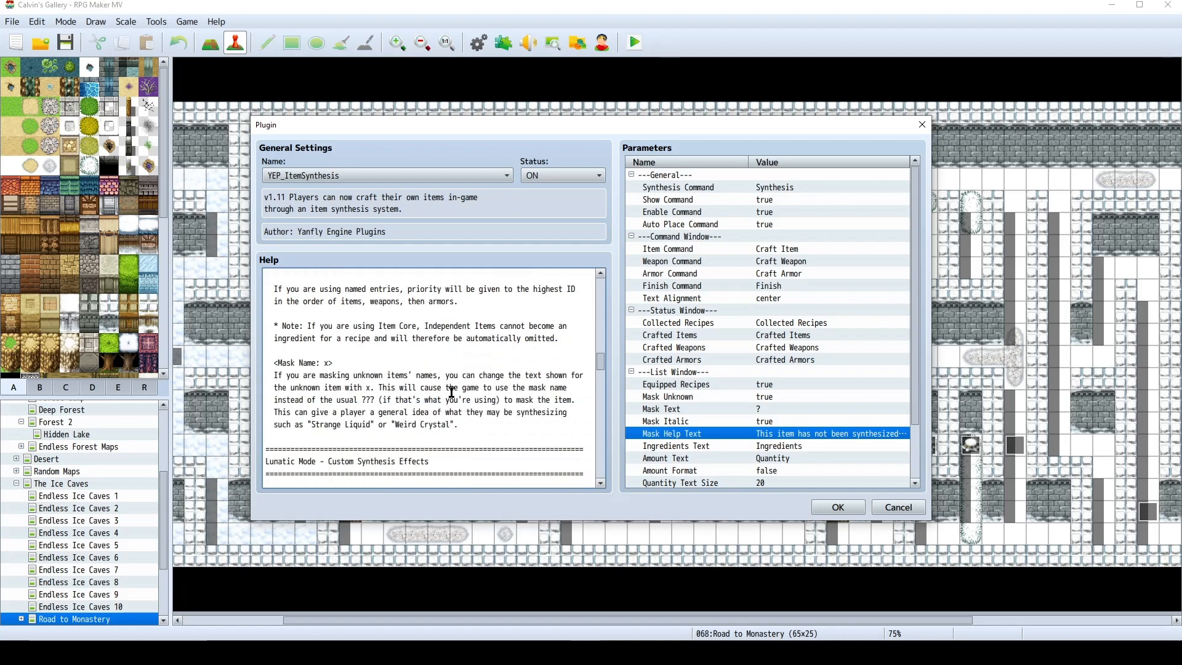
pyautogui.scroll(6, 451, 392)
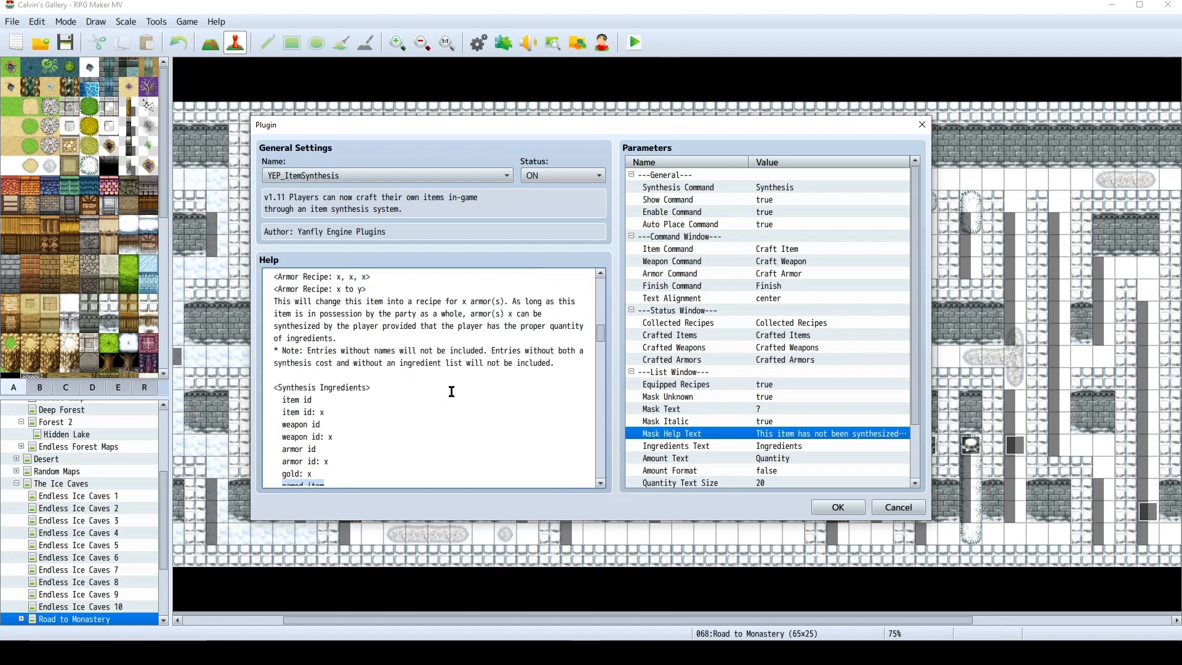
pyautogui.scroll(2, 451, 392)
# Confirm the YEP_ItemSynthesis entry, move it directly above YEP_ShopMenuCore in the plugin list and apply the changes.
pyautogui.click(837, 506)
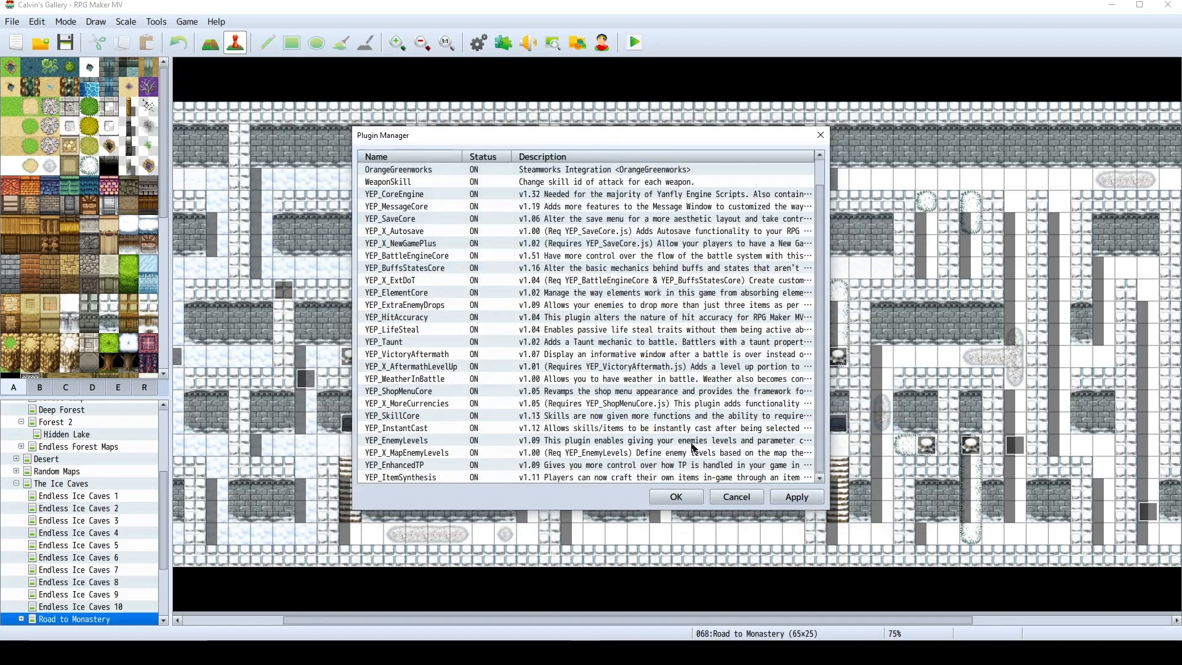
pyautogui.scroll(-1, 694, 448)
pyautogui.click(466, 472)
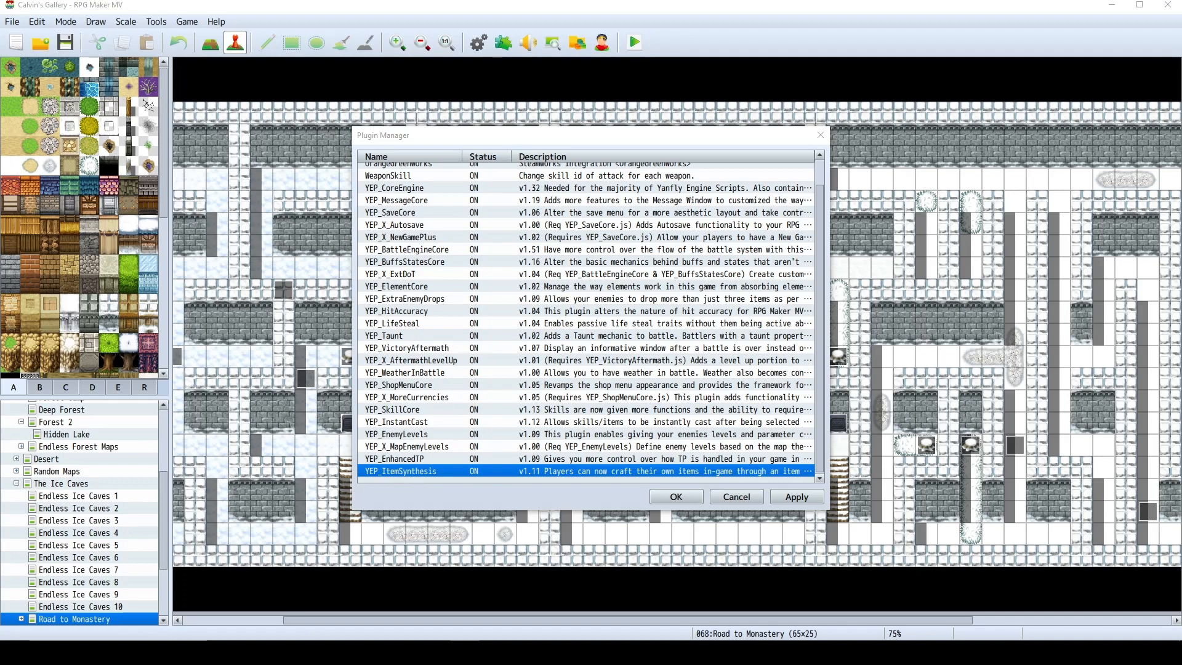
pyautogui.moveTo(443, 476); pyautogui.dragTo(433, 386)
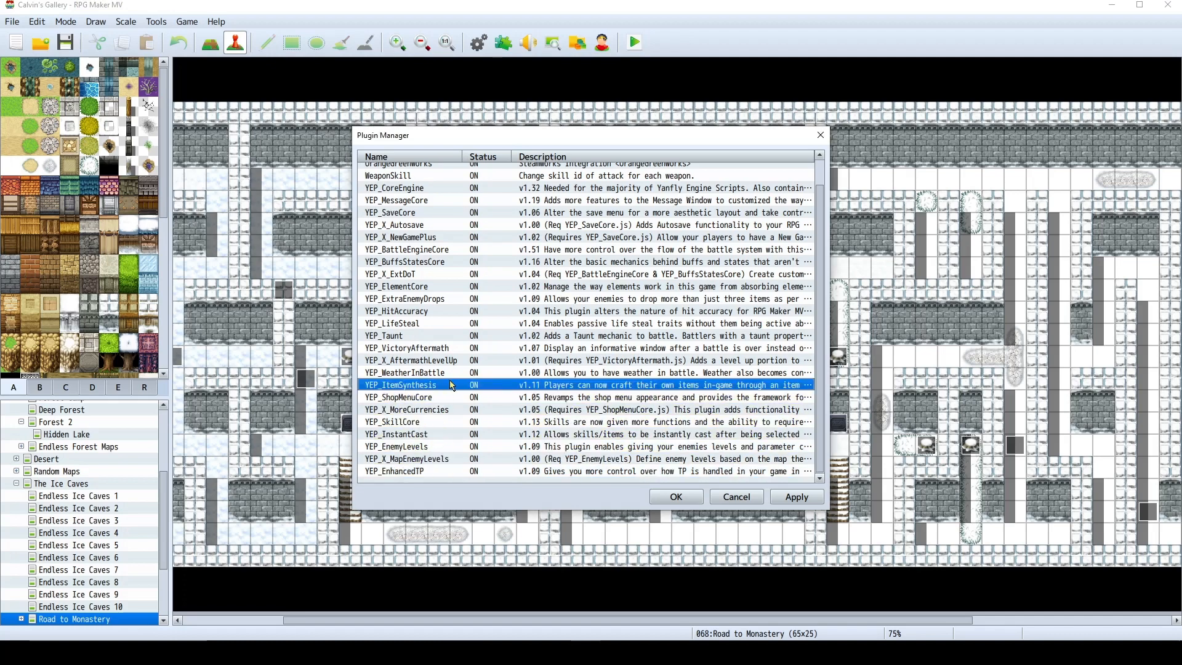
pyautogui.click(797, 498)
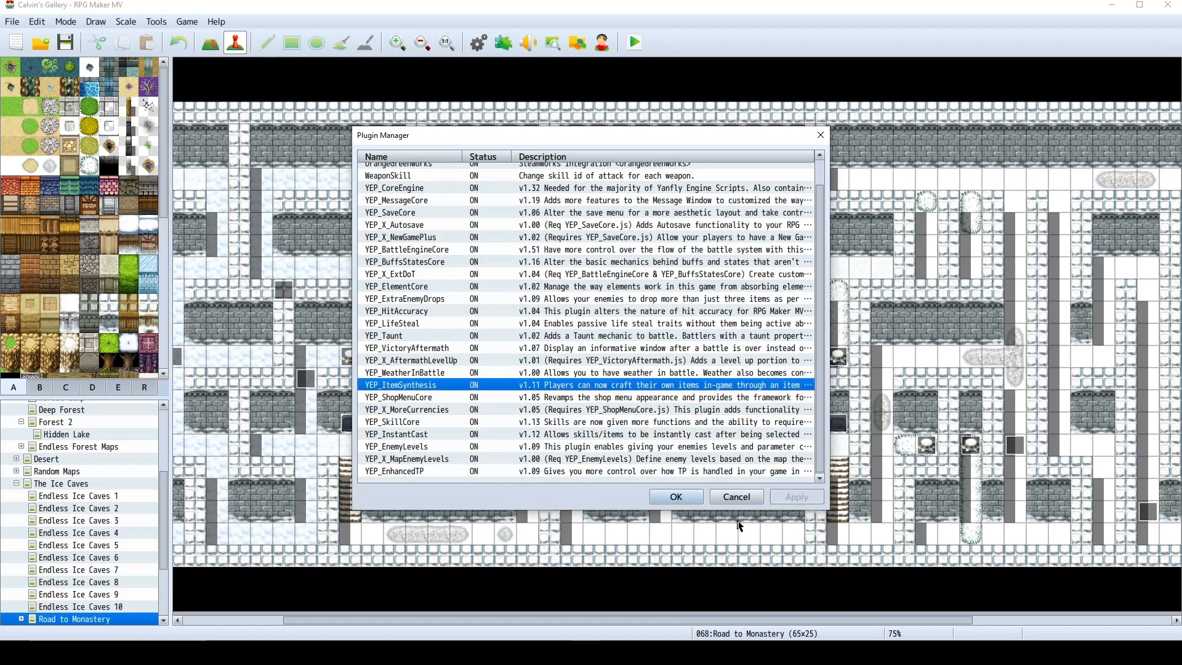
# Close the plugin list and raise the maximum number of database items to 300.
pyautogui.click(674, 497)
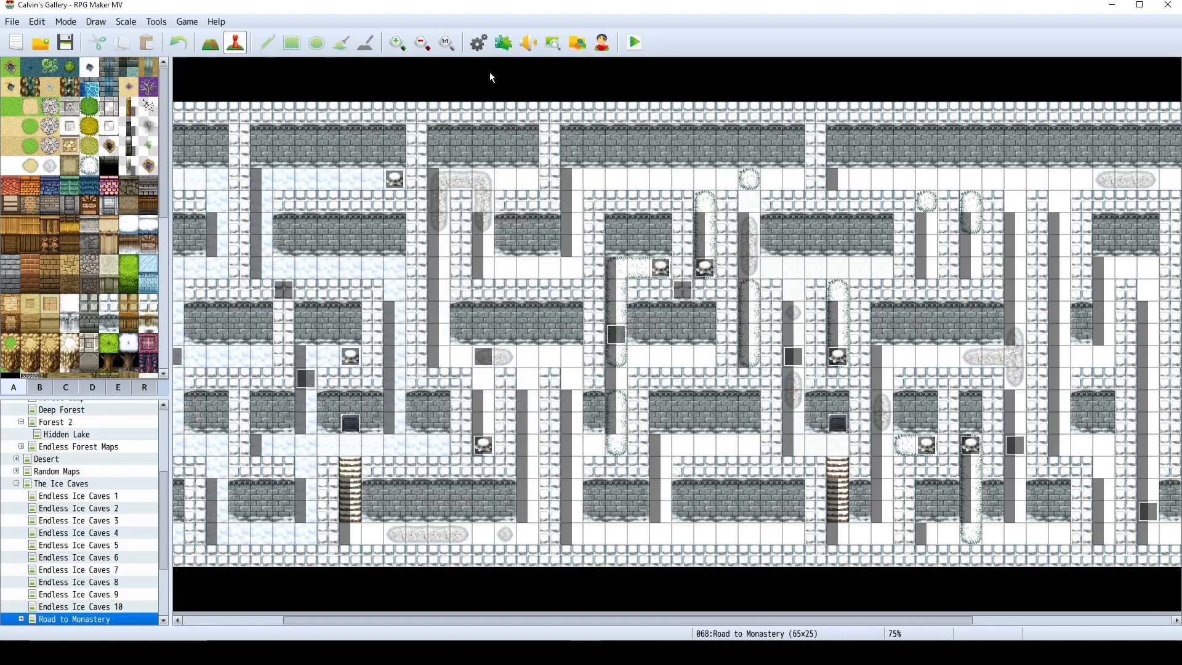
pyautogui.click(479, 43)
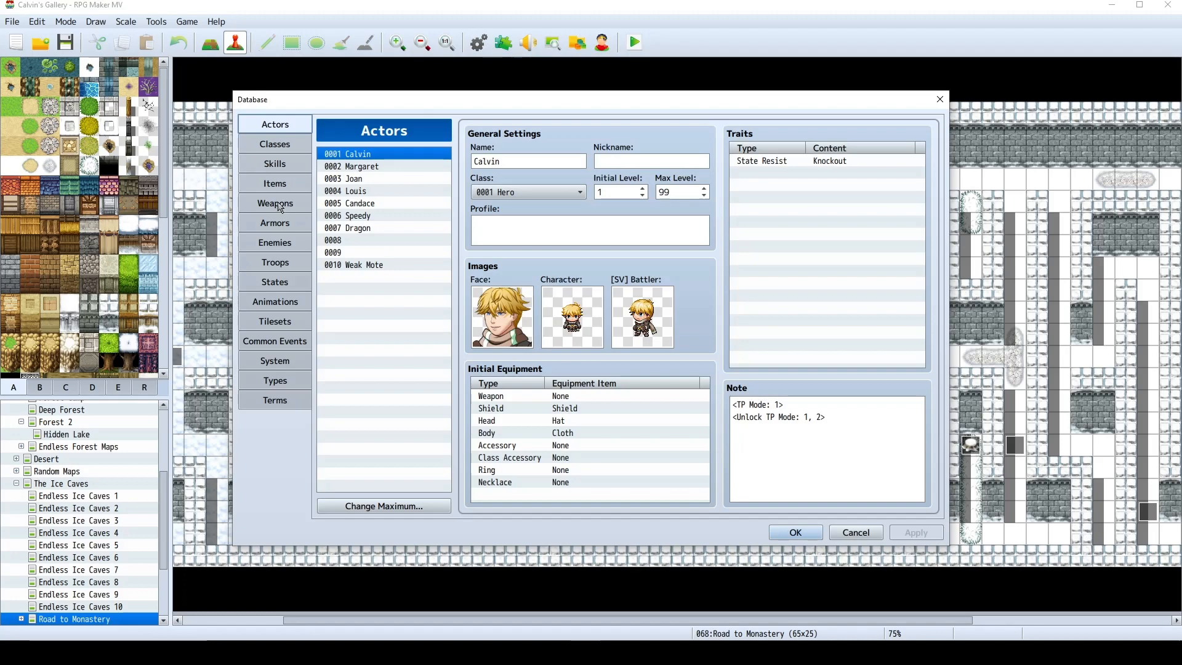
pyautogui.click(282, 187)
pyautogui.moveTo(445, 177); pyautogui.dragTo(446, 474)
pyautogui.click(383, 506)
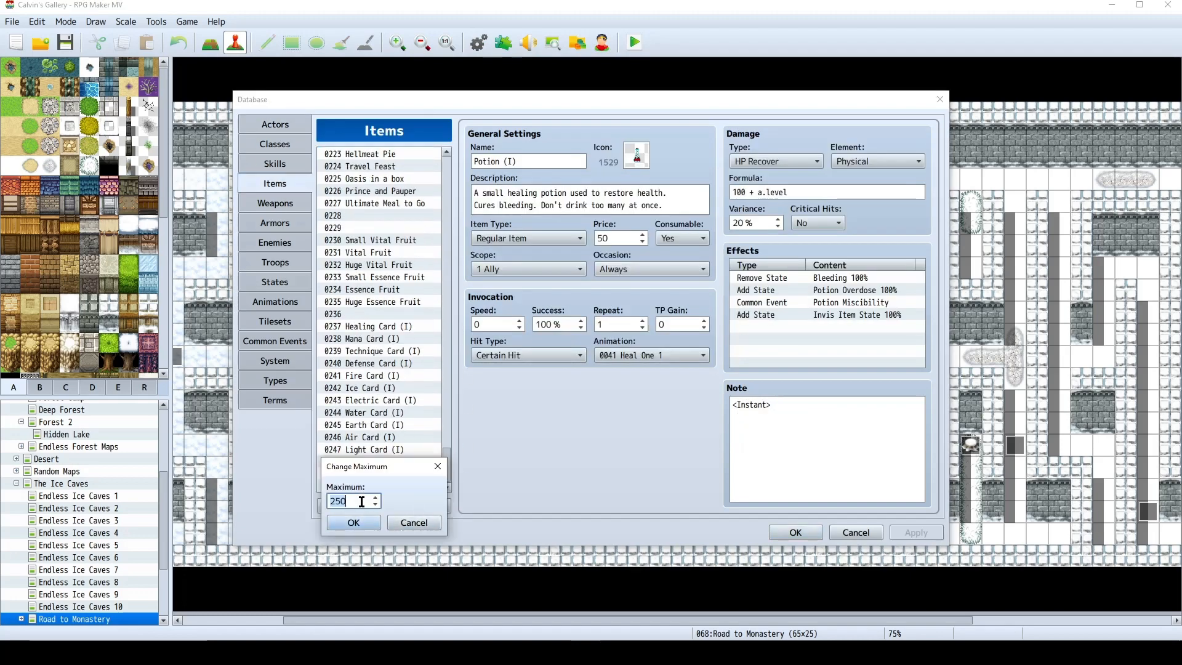
pyautogui.write('300')
pyautogui.click(354, 523)
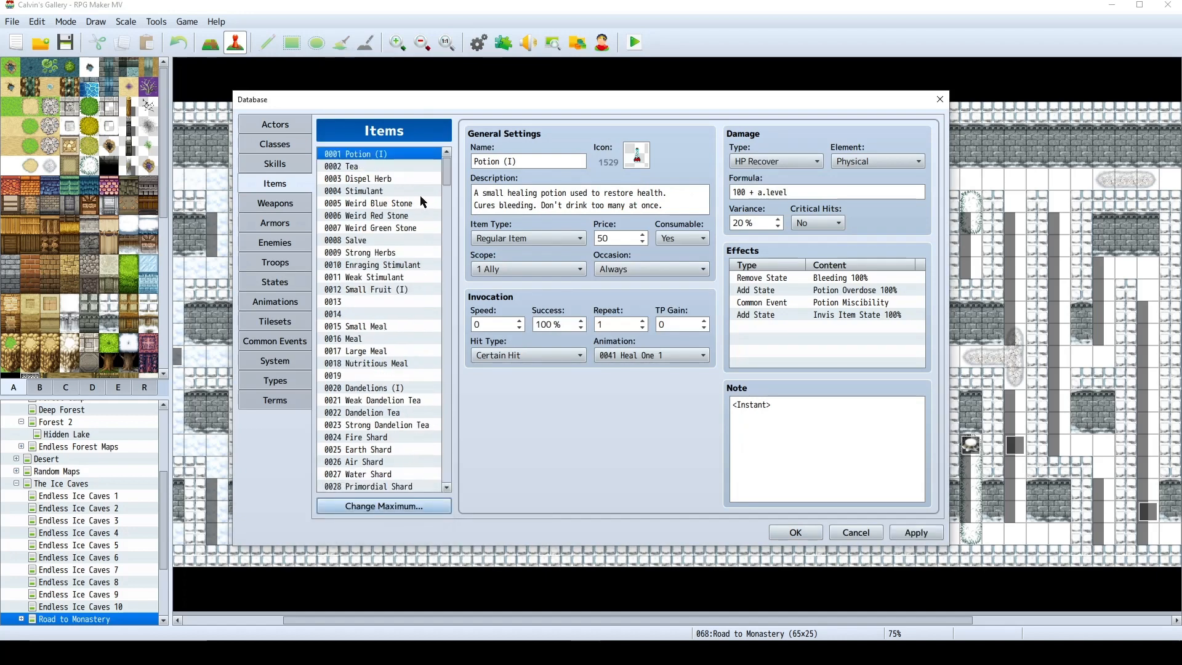
# Name item 0250 "Starting Recipe Book" and give it the brown book icon number 187.
pyautogui.moveTo(446, 172); pyautogui.dragTo(452, 431)
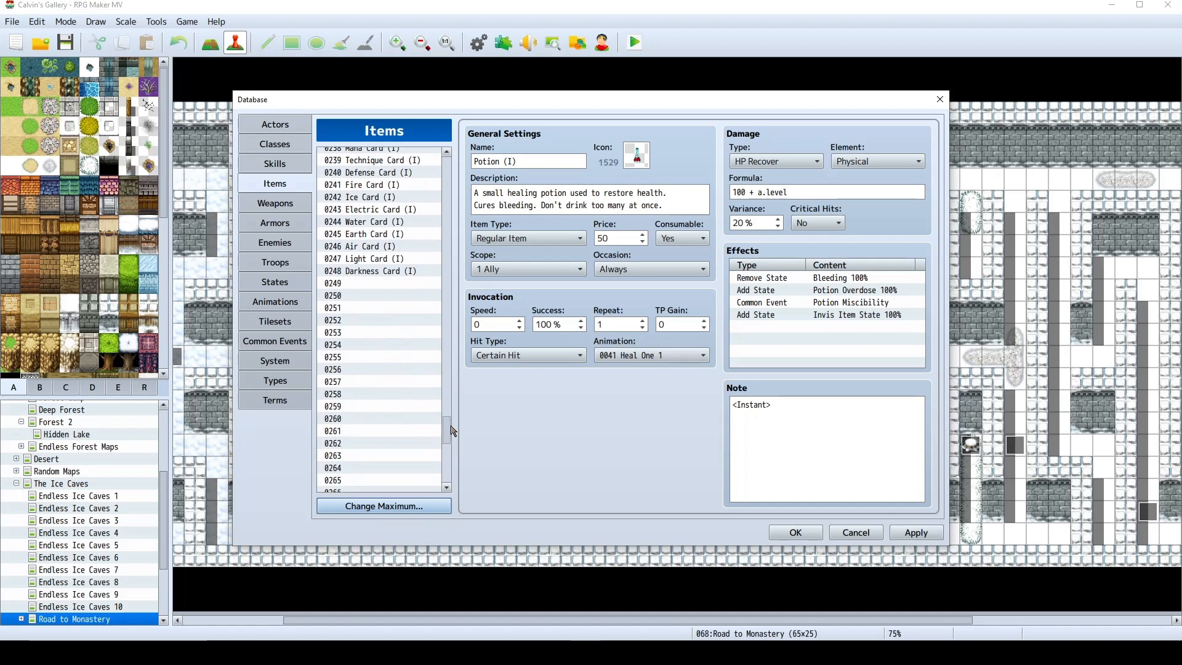
pyautogui.click(384, 295)
pyautogui.click(556, 165)
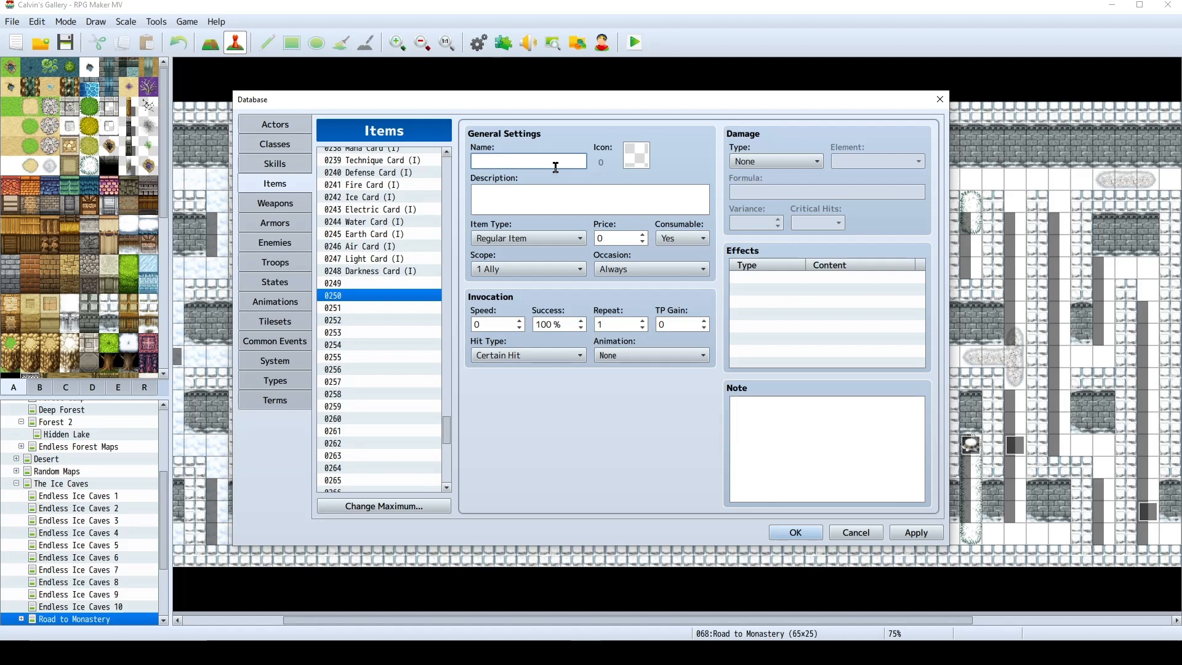
pyautogui.write('Starting Recipe Book')
pyautogui.click(638, 151)
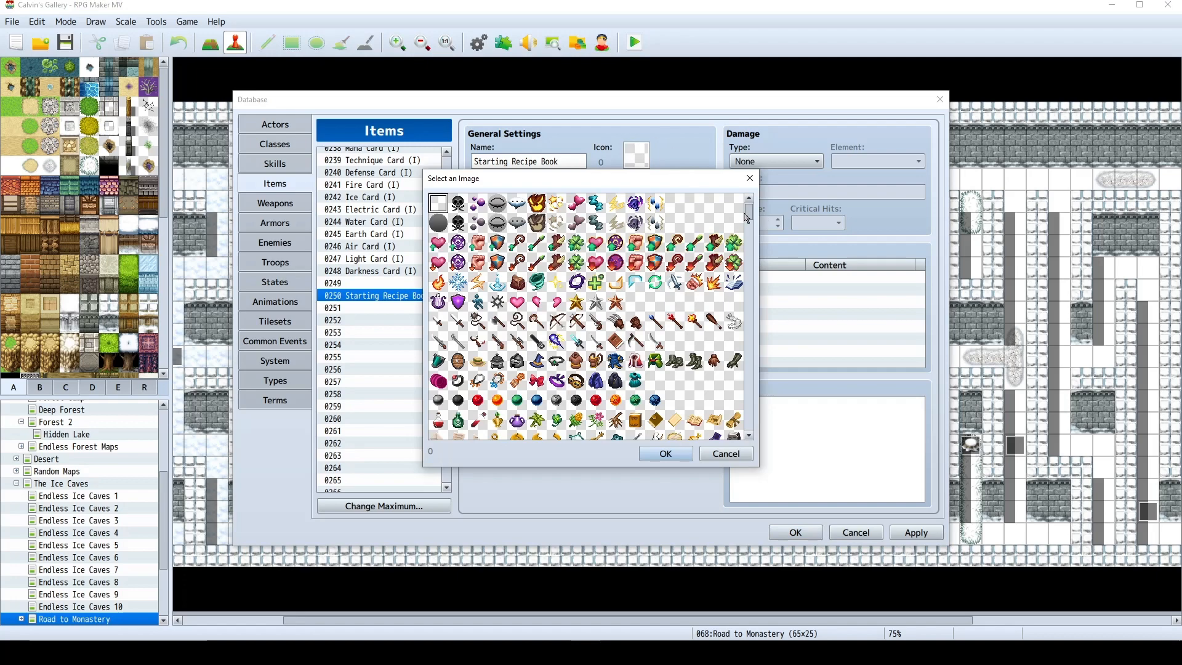
pyautogui.scroll(-3, 658, 345)
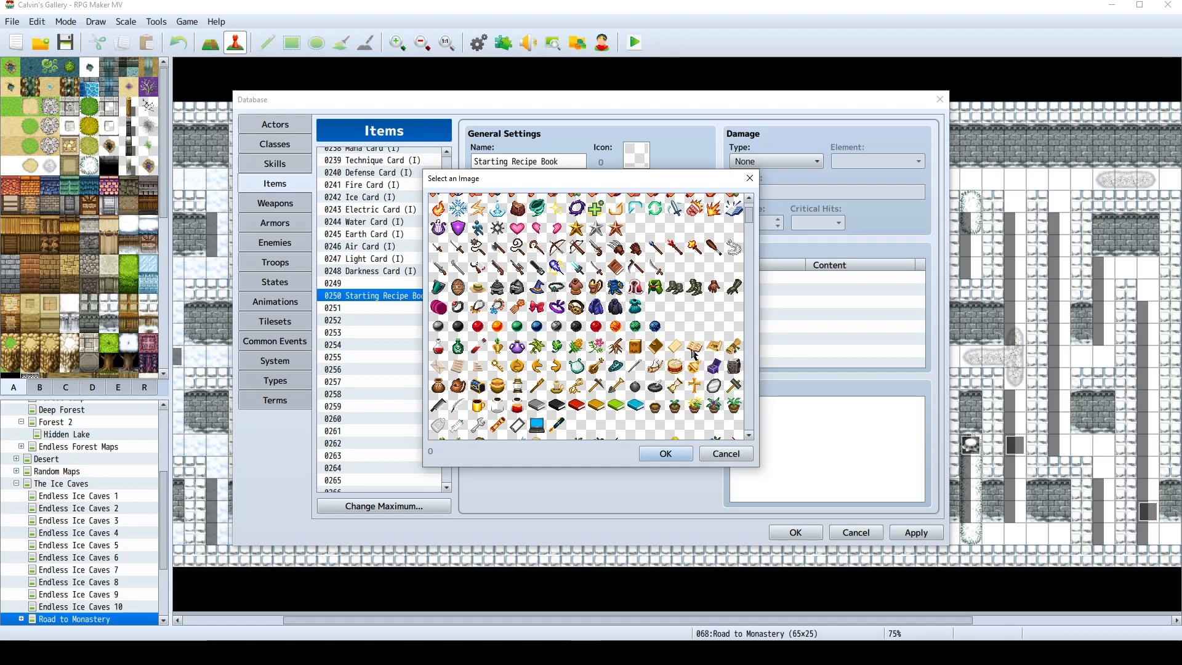
pyautogui.doubleClick(656, 346)
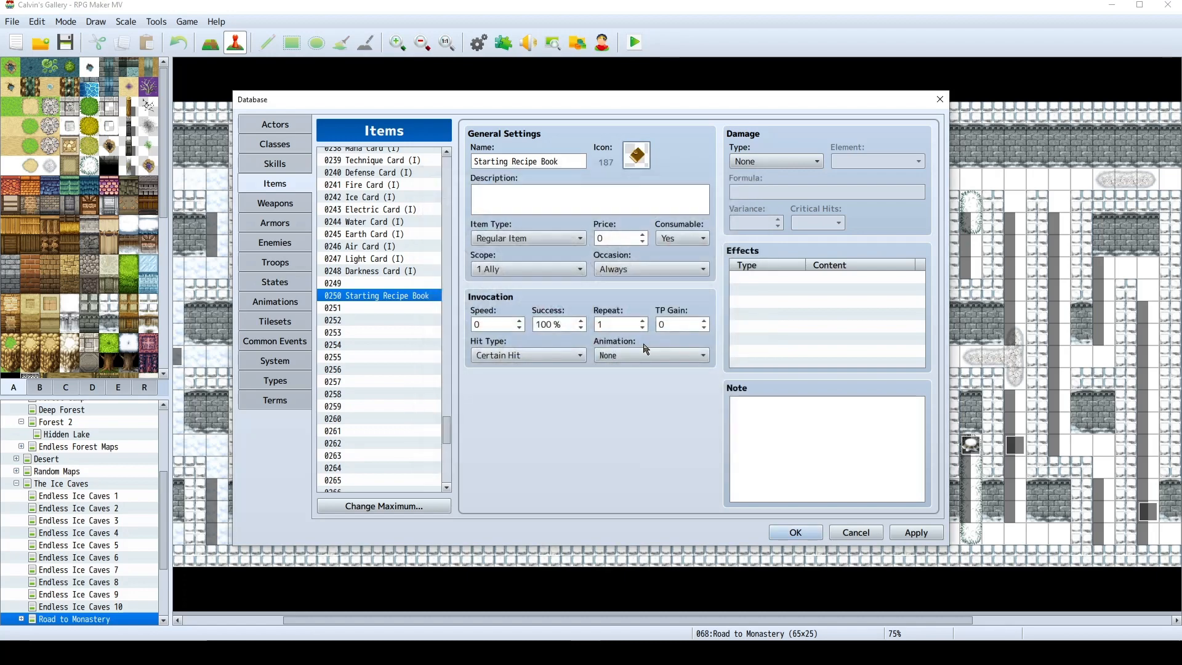
# Enter the description "Contains some basic food, drink, and item recipes." for the Starting Recipe Book.
pyautogui.click(604, 194)
pyautogui.write('Contains')
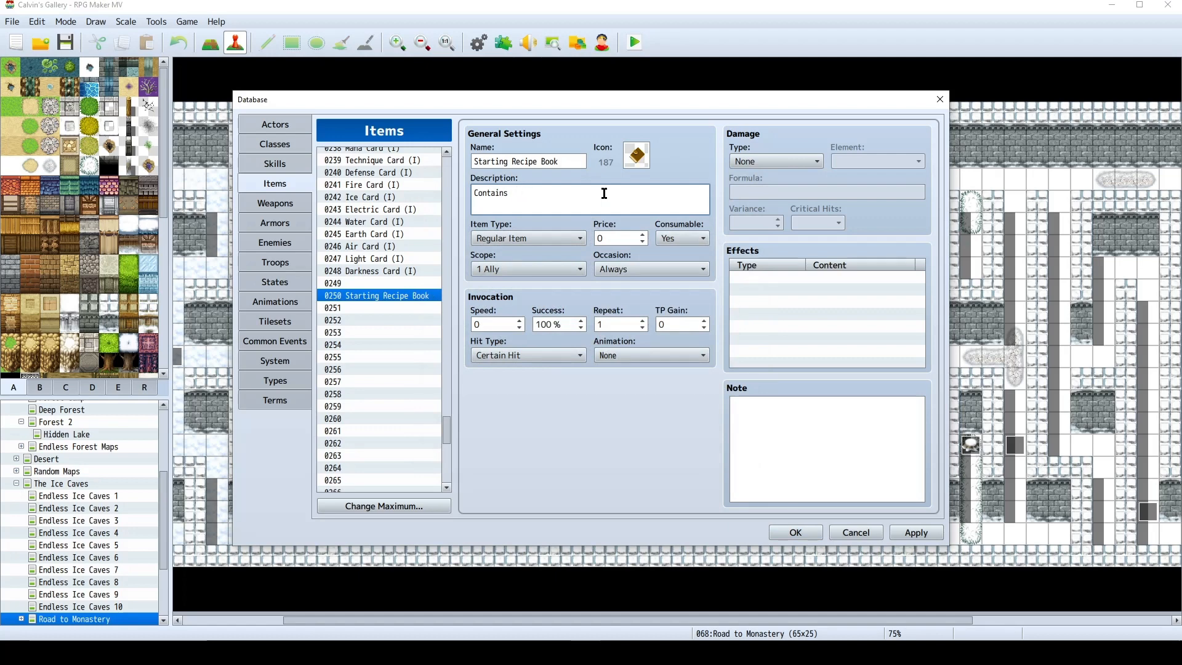
pyautogui.write(' all  some basic food, drink and item recipes.')
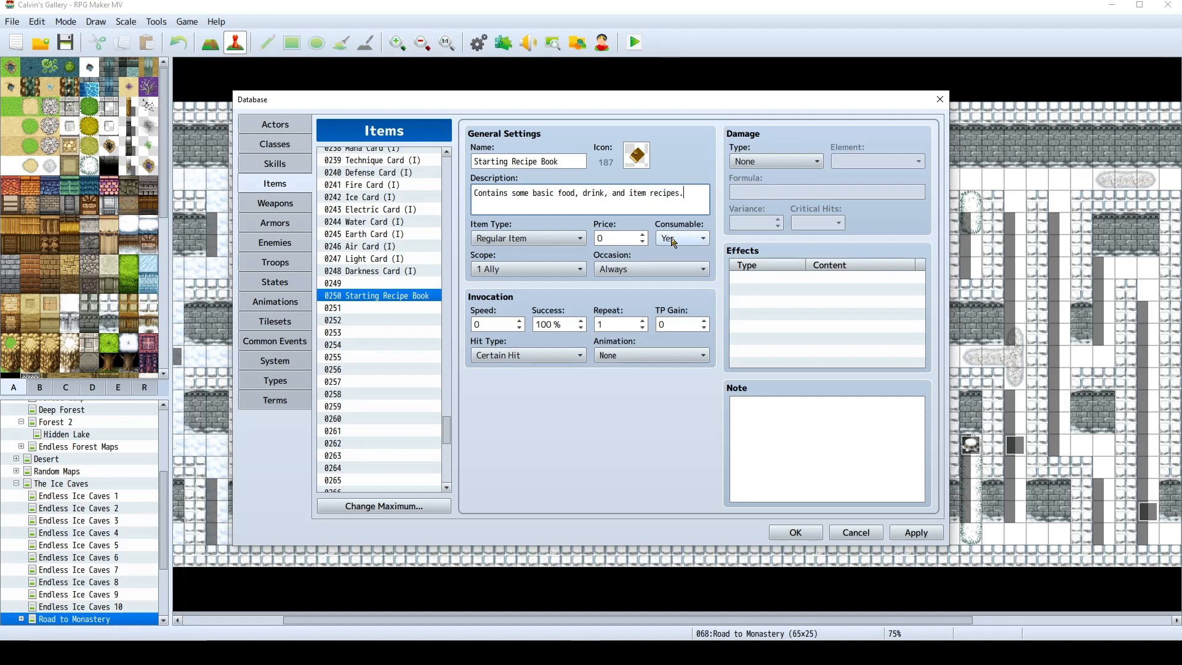
# Set the Starting Recipe Book's scope to None, its occasion to Never and its item type to Key Item.
pyautogui.click(579, 269)
pyautogui.click(486, 285)
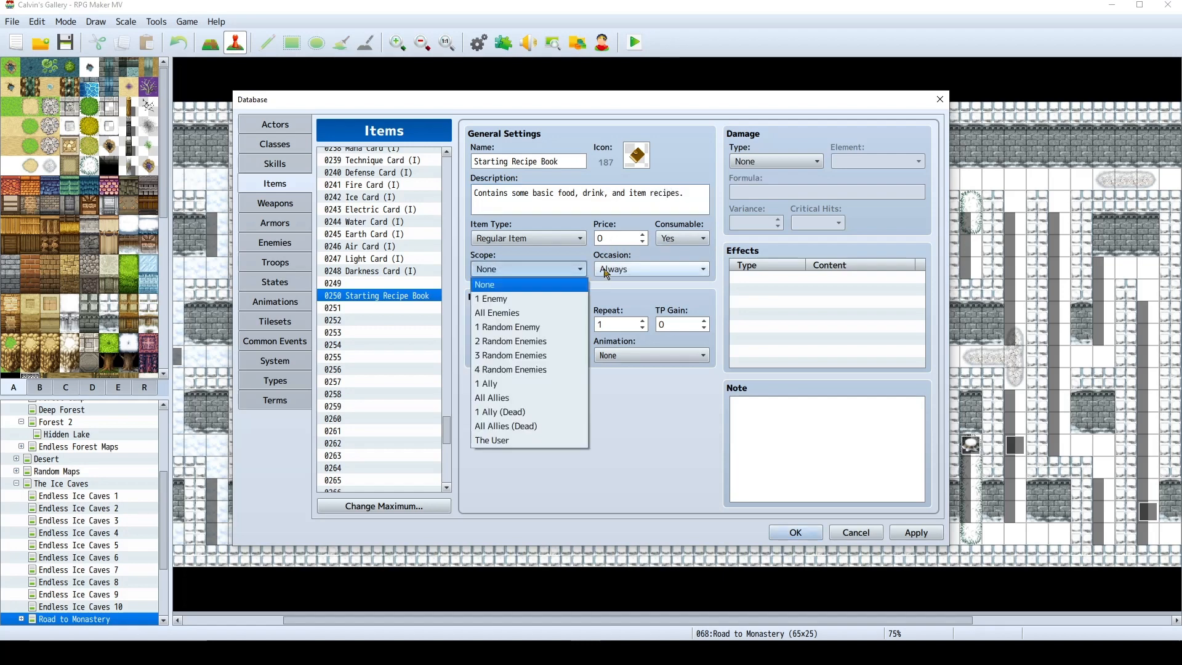
pyautogui.click(628, 269)
pyautogui.click(625, 326)
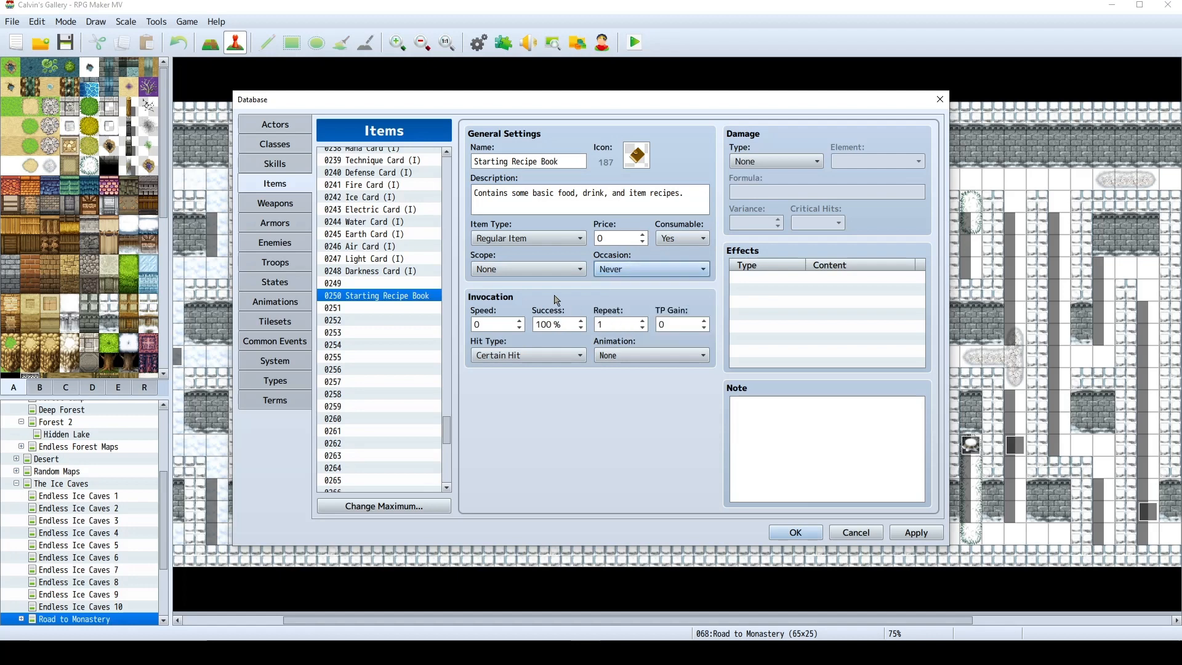
pyautogui.click(556, 239)
pyautogui.click(531, 267)
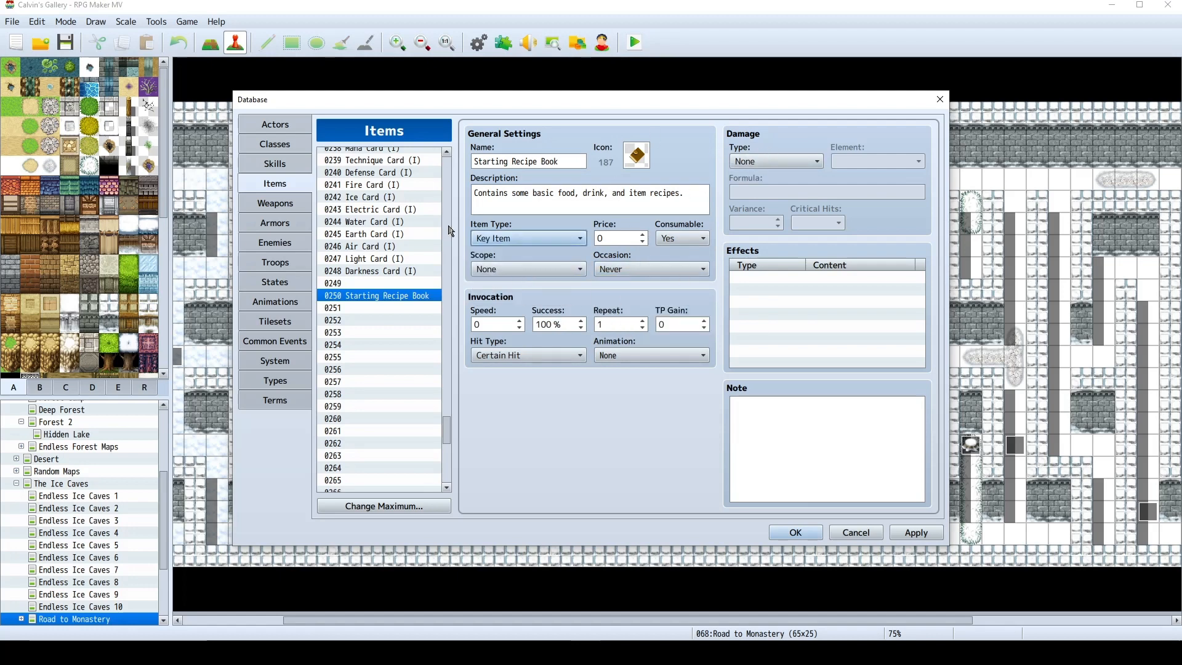
# Add the notetag template <Item Recipe: x, x, x> to the Starting Recipe Book's note.
pyautogui.click(806, 426)
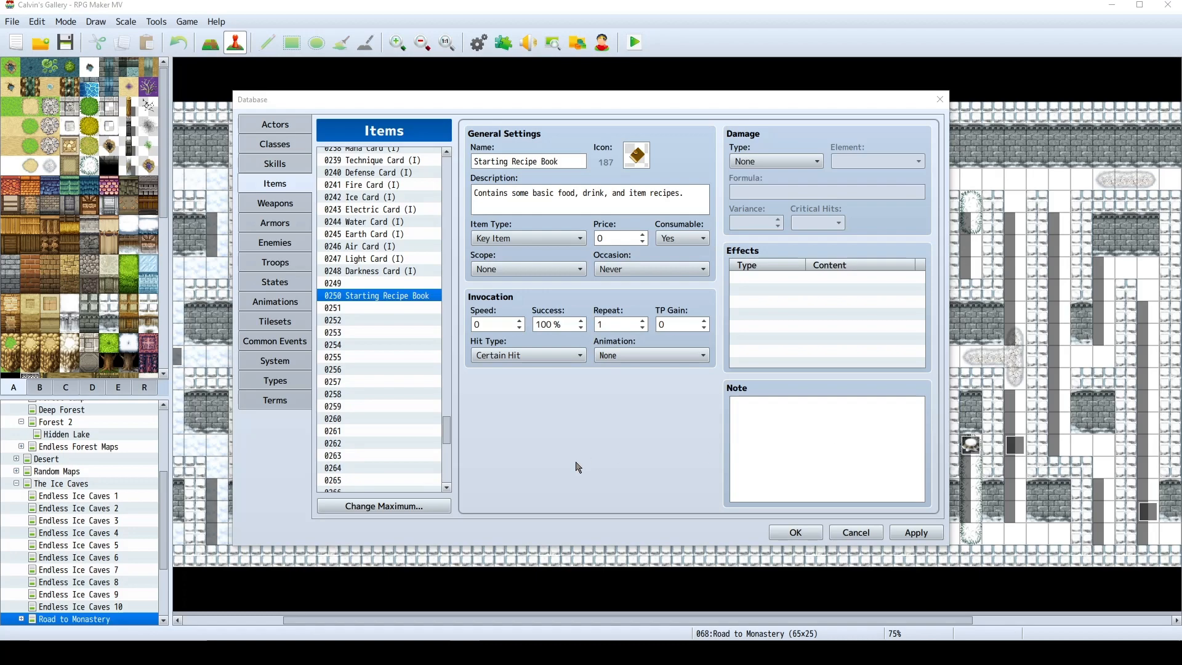
pyautogui.click(780, 402)
pyautogui.write('<Item Recipe: x, x, x>')
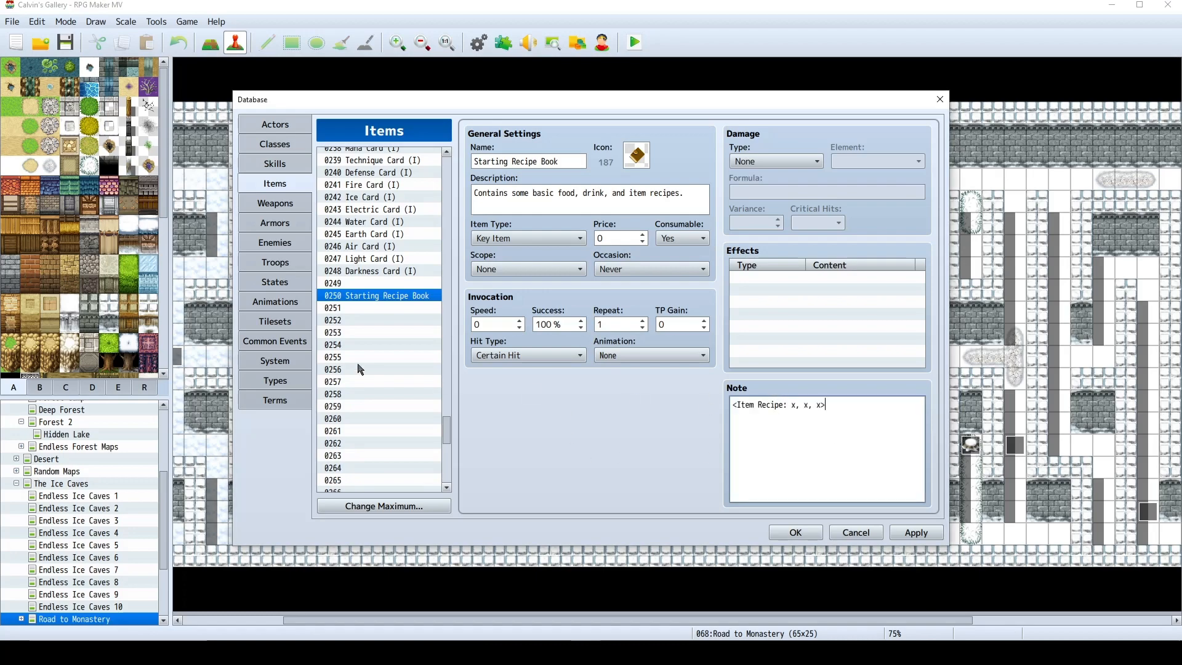
# Replace the x placeholders in the Item Recipe notetag with item IDs 1, 2, 21, 22, 23.
pyautogui.moveTo(447, 433); pyautogui.dragTo(447, 170)
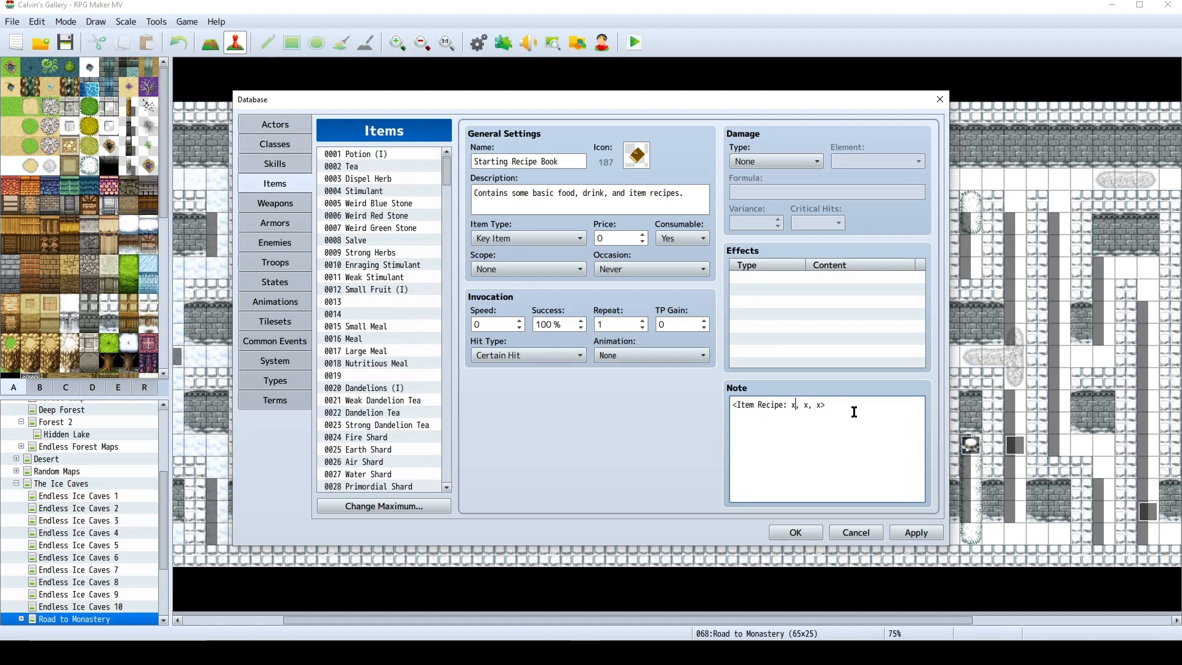
pyautogui.press('BackSpace')
pyautogui.write('1')
pyautogui.press('BackSpace')
pyautogui.write('2')
pyautogui.press('BackSpace')
pyautogui.write('21, 22, 23,')
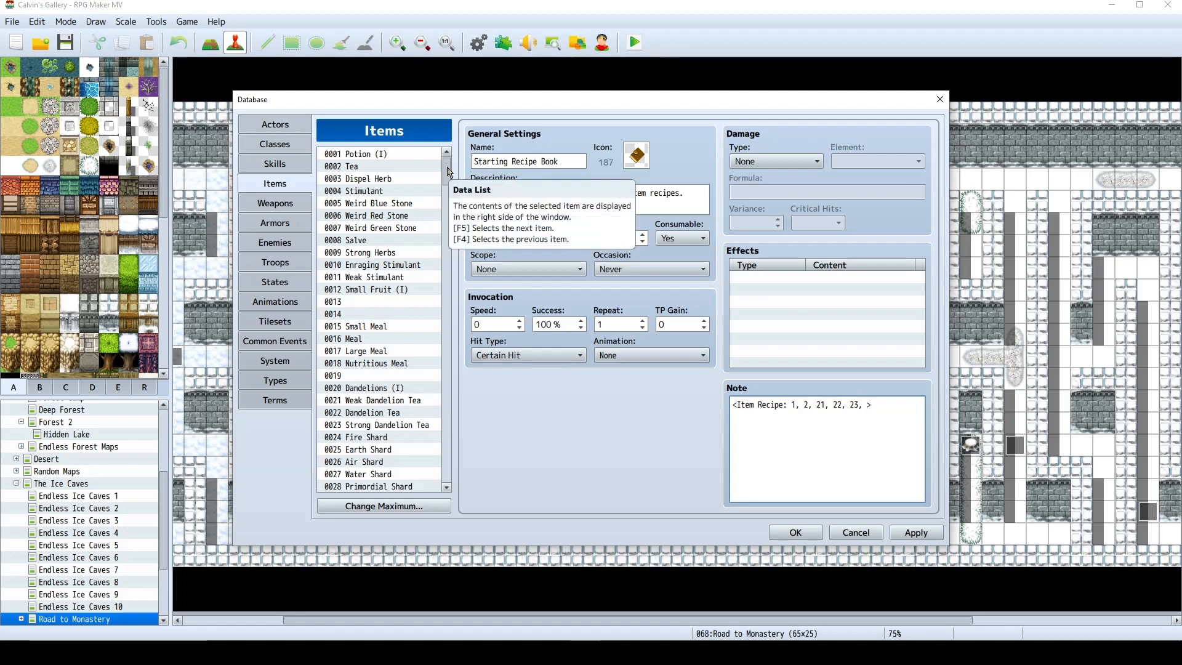
# Add item ID 220 at the end of the Item Recipe notetag and apply the database changes.
pyautogui.moveTo(448, 173); pyautogui.dragTo(443, 398)
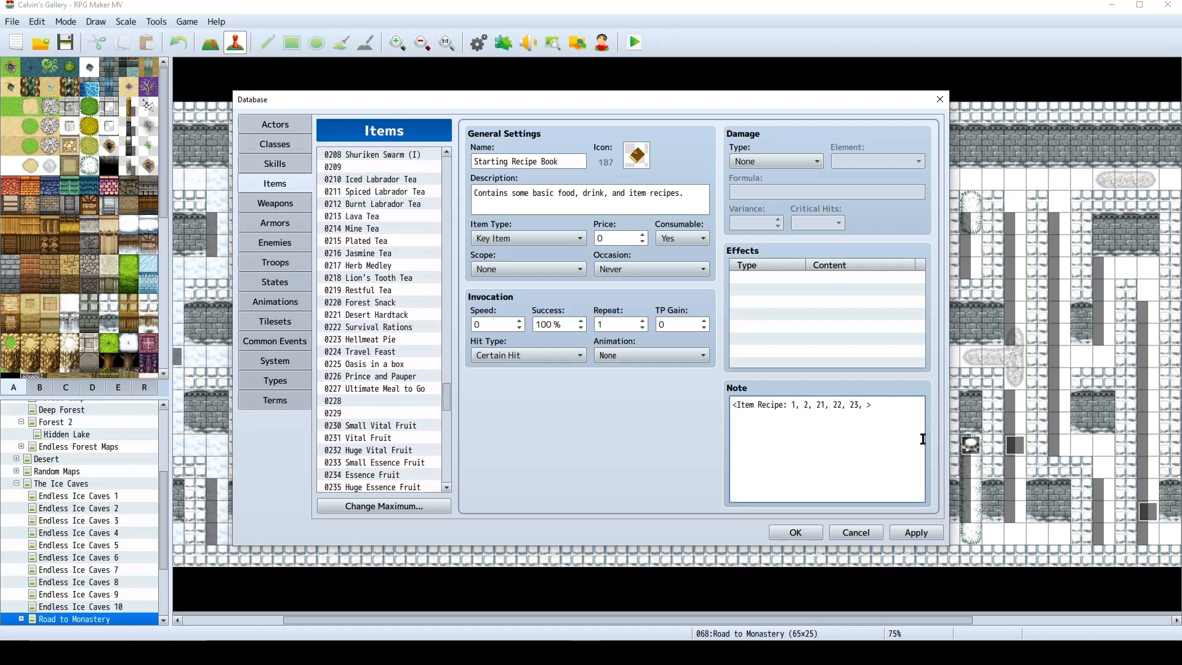
pyautogui.click(880, 430)
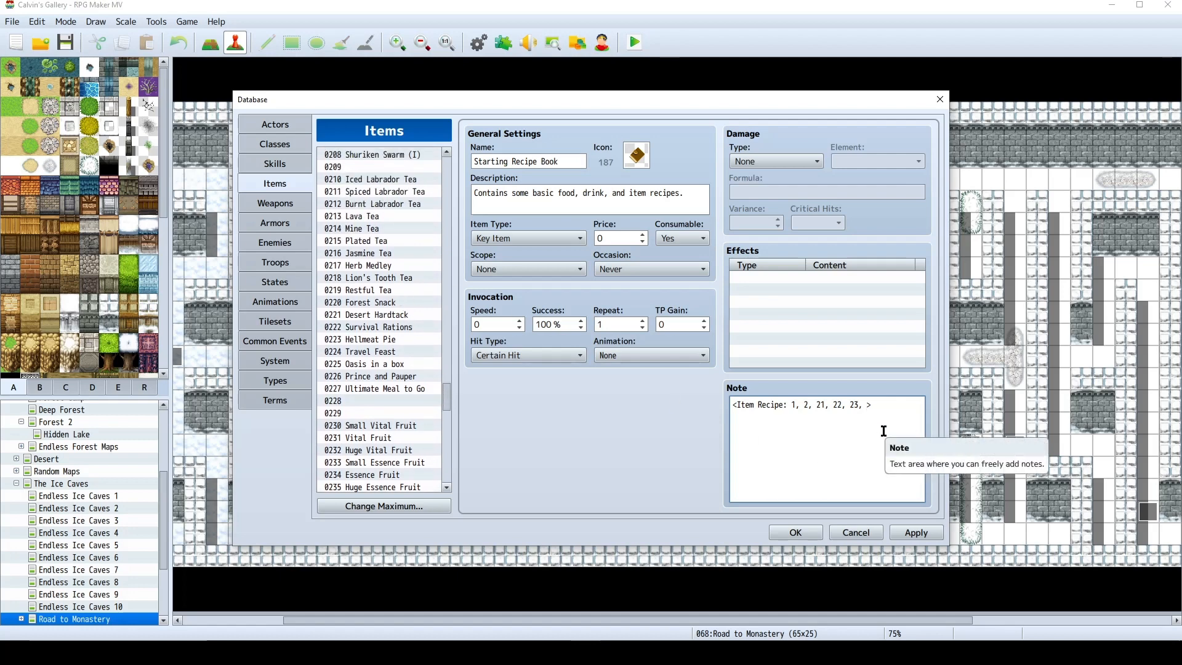
pyautogui.write('220')
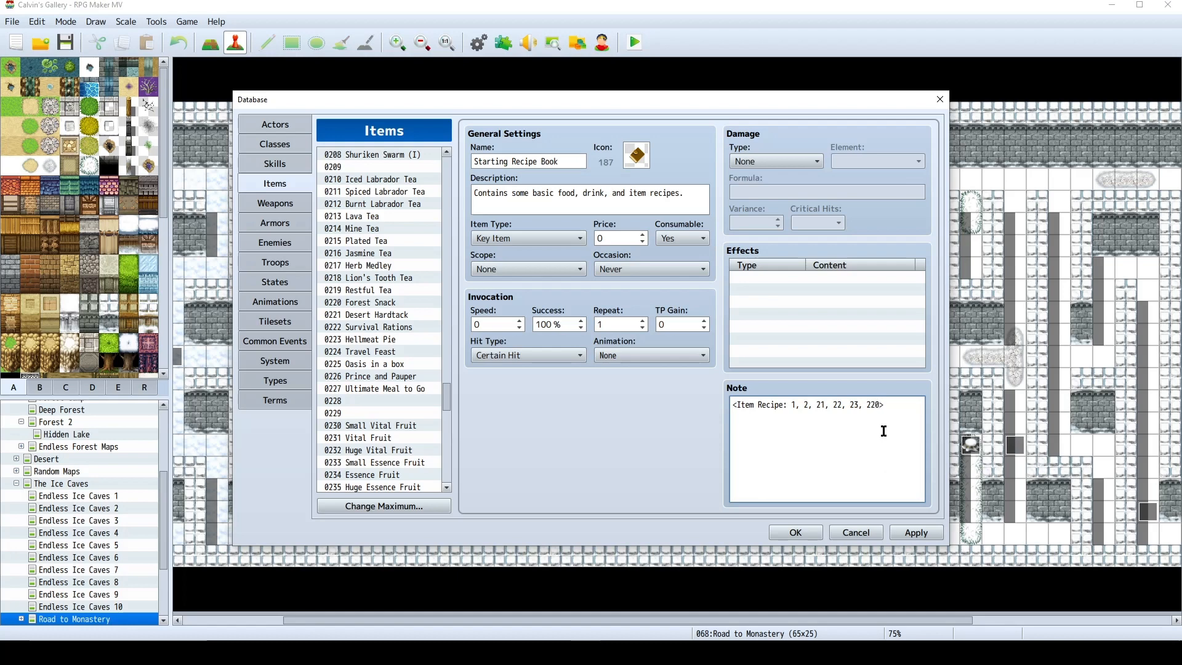
pyautogui.click(916, 533)
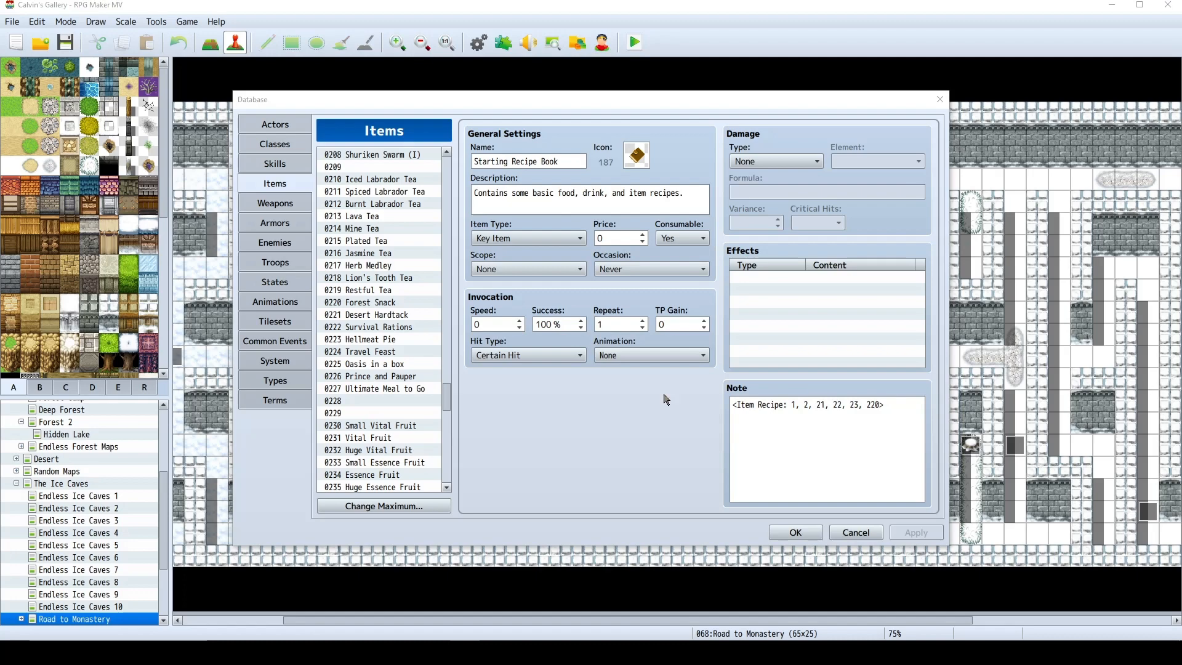
# Insert the Synthesis Ingredients template into the Tea item's note and delete its entries below the two item id lines.
pyautogui.moveTo(448, 399); pyautogui.dragTo(443, 169)
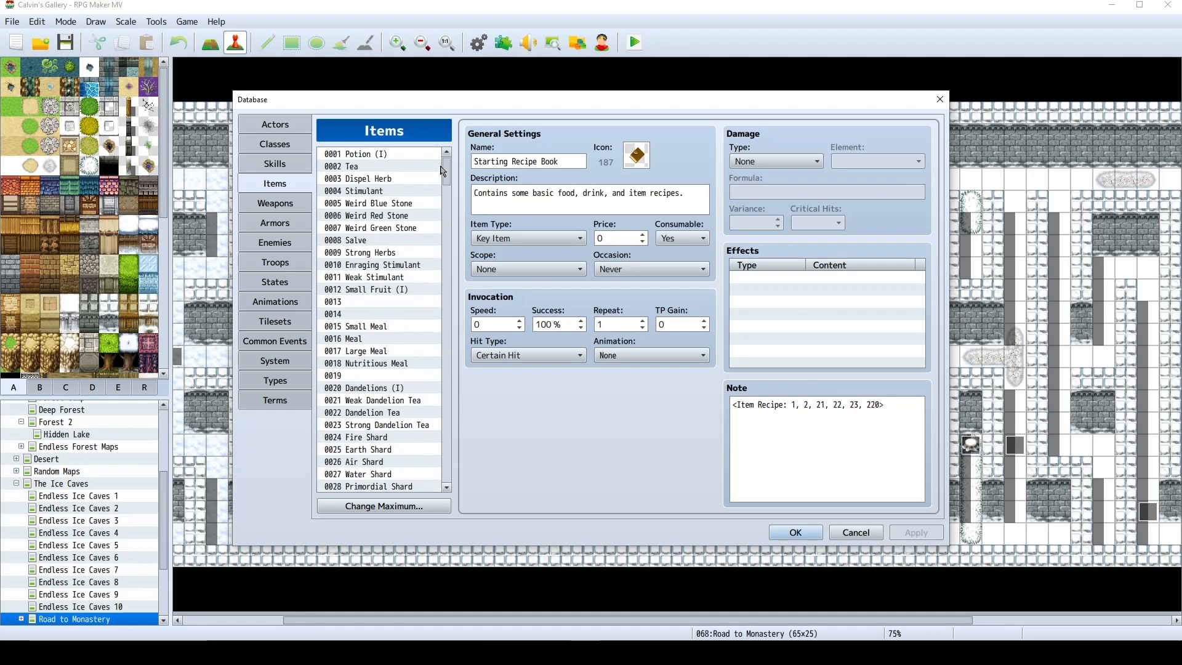
pyautogui.click(395, 167)
pyautogui.click(789, 410)
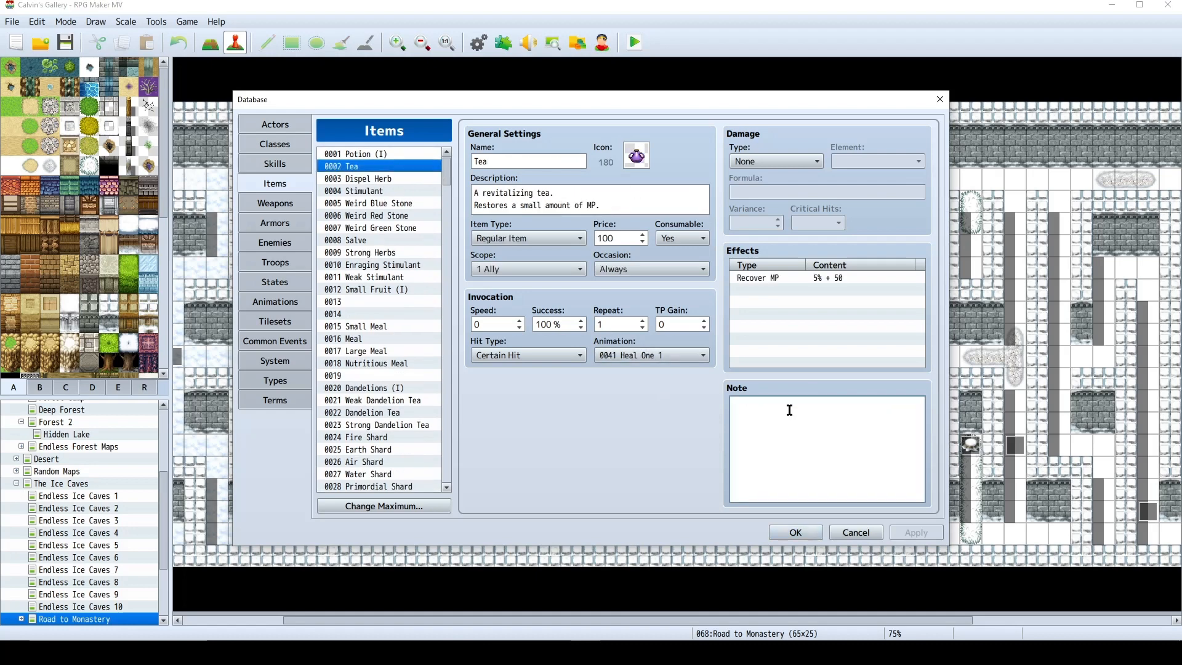
pyautogui.write('<Synthesis Ingredients>   item id   item id: x   weapon id   weapon id: x   armor id   armor id: x   gold: x   named item   named item: x </Synthesis Ingredients>')
pyautogui.moveTo(816, 484); pyautogui.dragTo(734, 443)
pyautogui.press('BackSpace')
pyautogui.press('BackSpace')
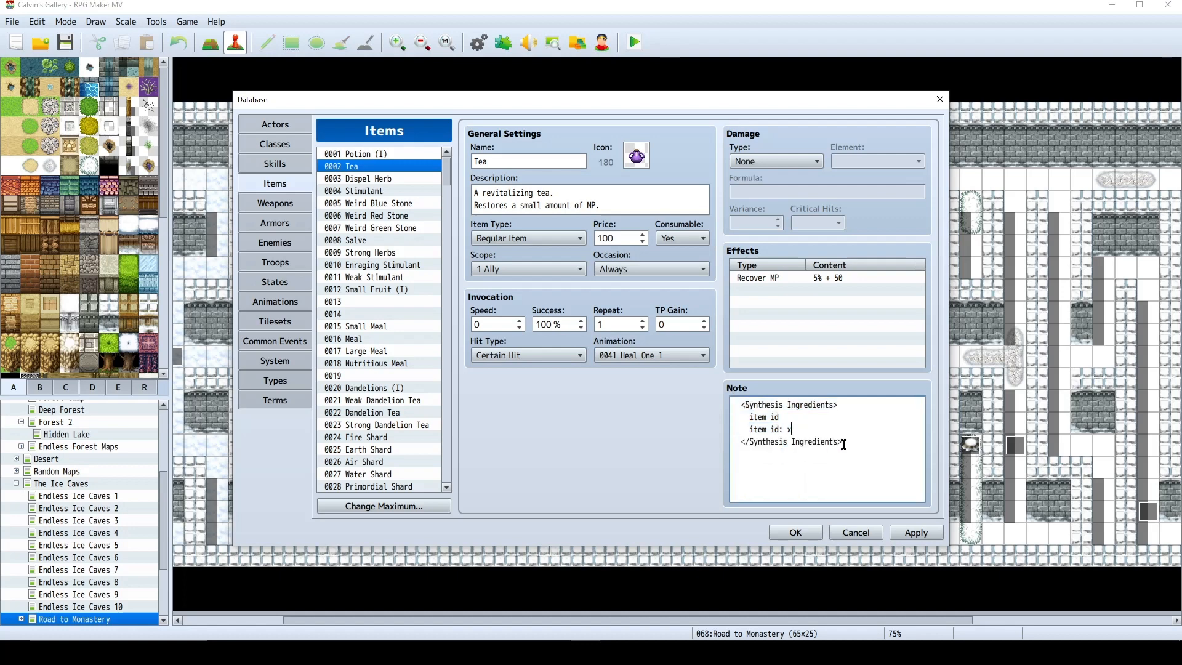
# Delete the "item id: x" line from Tea's Synthesis Ingredients block.
pyautogui.moveTo(804, 430); pyautogui.dragTo(744, 429)
pyautogui.press('BackSpace')
pyautogui.press('BackSpace')
pyautogui.press('BackSpace')
pyautogui.press('BackSpace')
# Remove the leading spaces from all three lines of Tea's Synthesis Ingredients block.
pyautogui.click(738, 430)
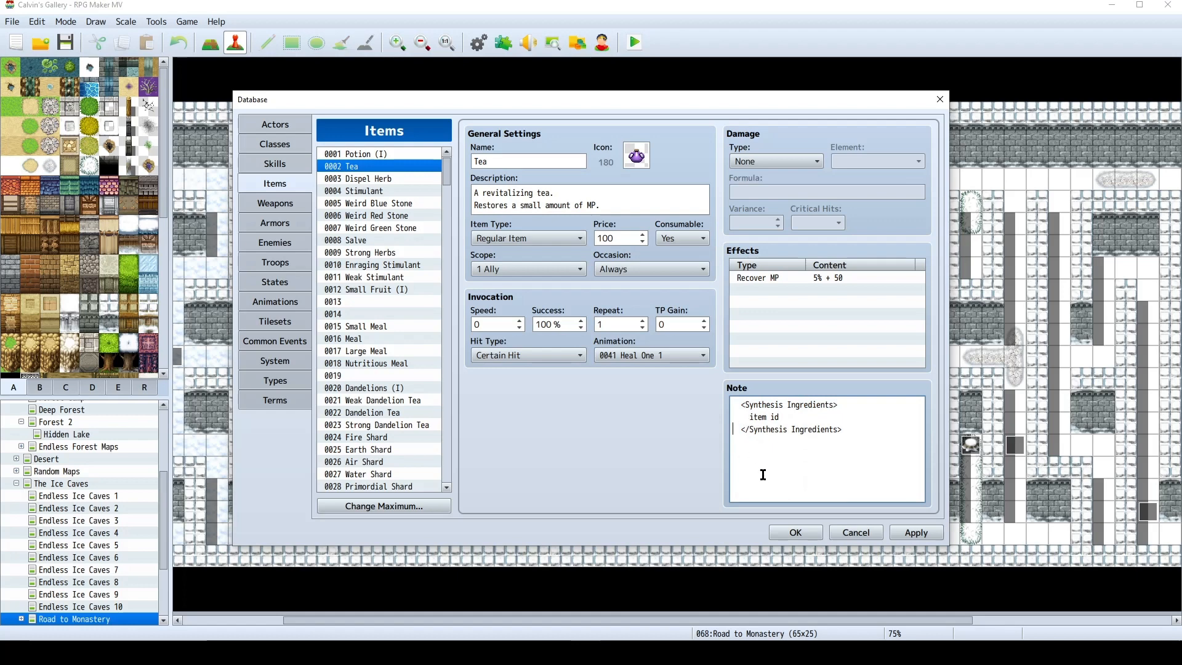
pyautogui.press('BackSpace')
pyautogui.press('BackSpace')
pyautogui.click(742, 404)
pyautogui.press('BackSpace')
pyautogui.press('BackSpace')
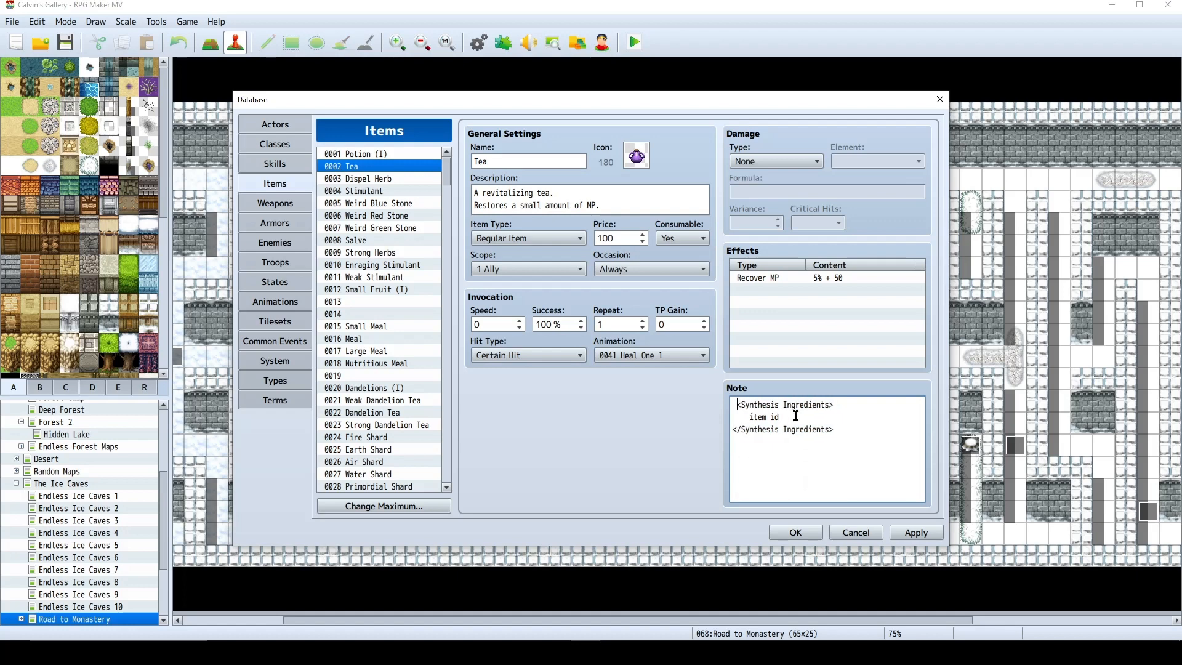
pyautogui.click(750, 417)
pyautogui.press('BackSpace')
pyautogui.press('BackSpace')
pyautogui.press('BackSpace')
pyautogui.press('BackSpace')
# Look up the ID of Herbs in the item list, set Tea's ingredient line to "item 105" and apply.
pyautogui.scroll(-4, 413, 395)
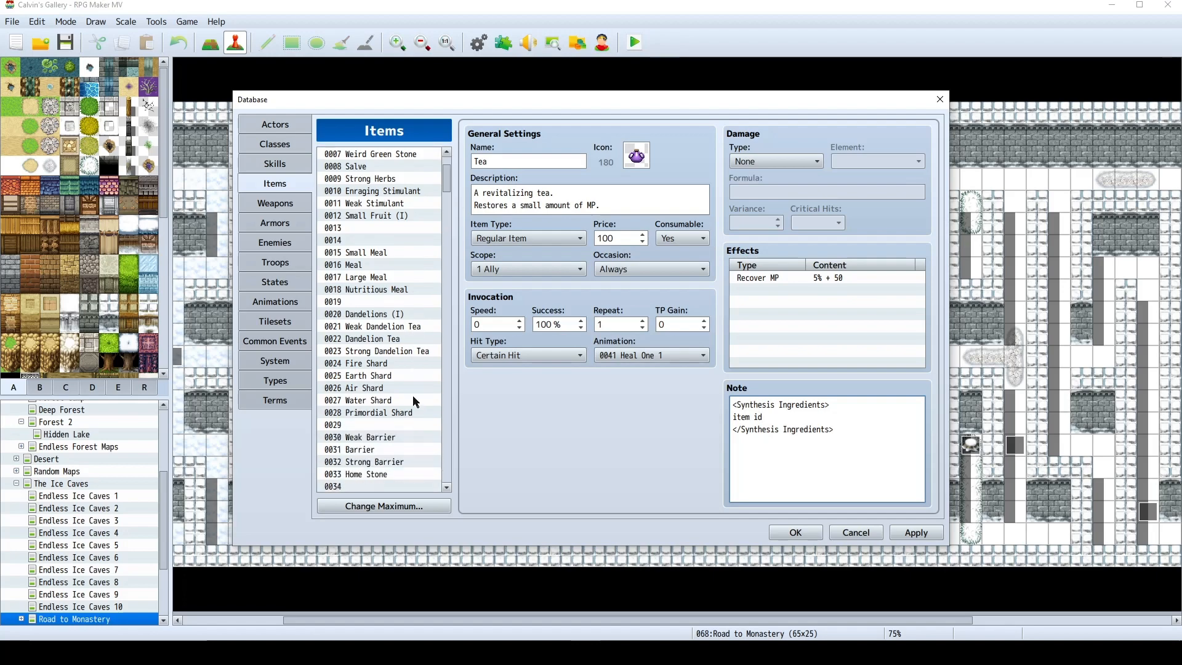
pyautogui.scroll(-4, 415, 401)
pyautogui.scroll(-5, 410, 385)
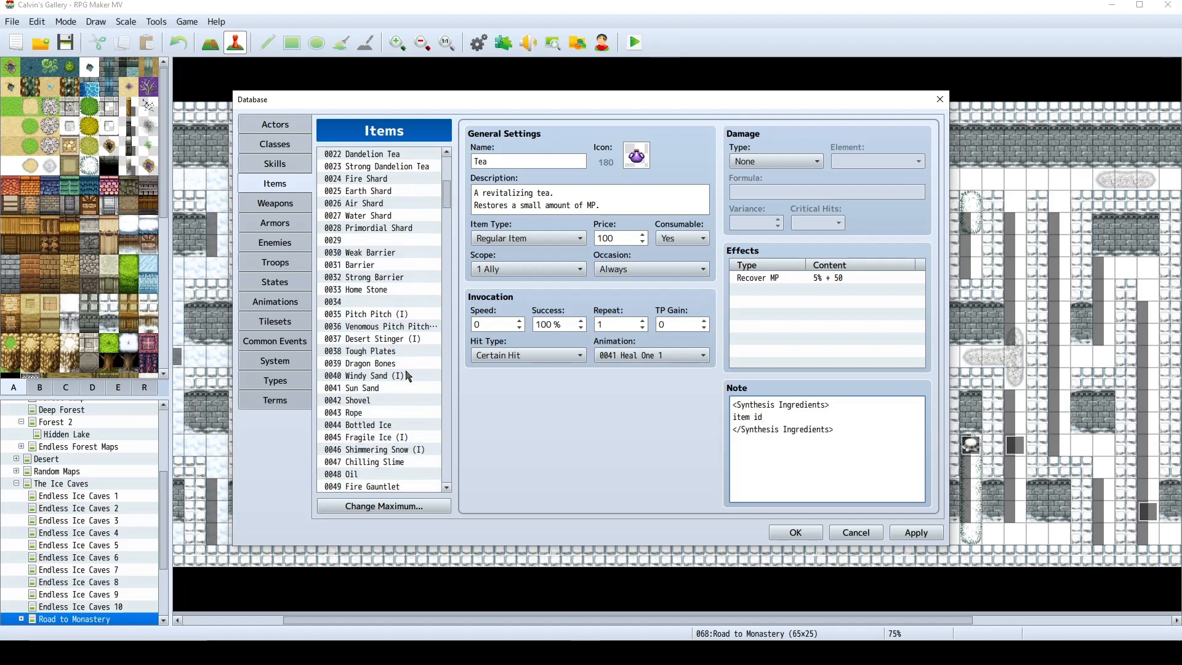
pyautogui.moveTo(453, 208); pyautogui.dragTo(451, 267)
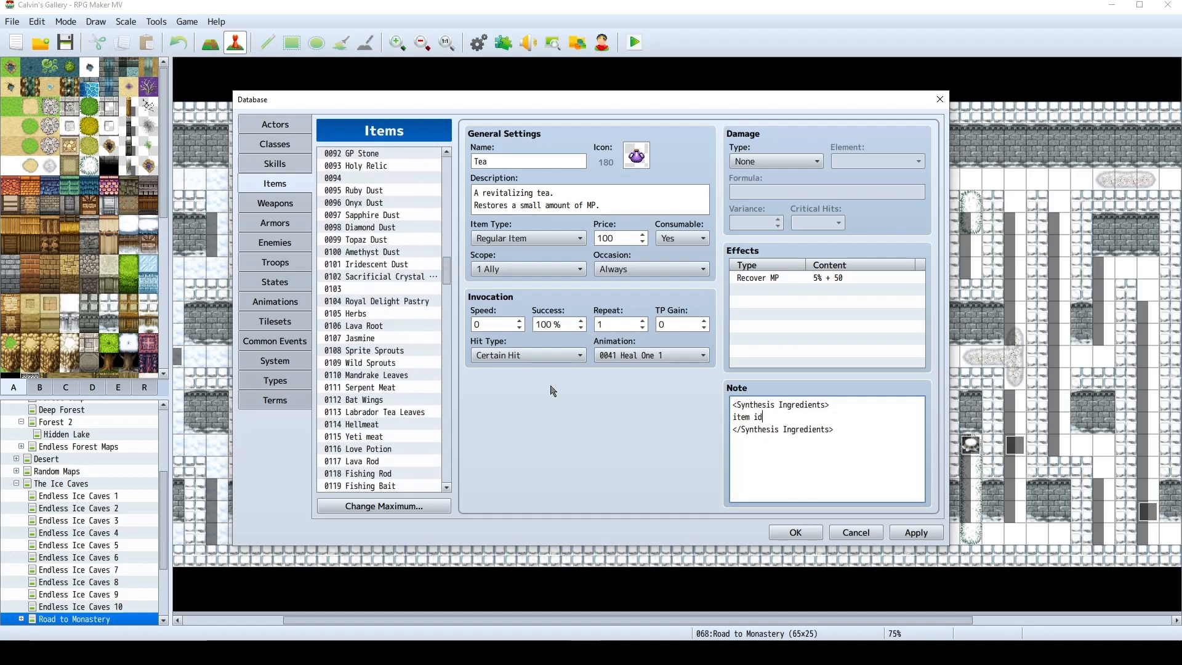
pyautogui.click(803, 417)
pyautogui.press('BackSpace')
pyautogui.press('BackSpace')
pyautogui.write('10')
pyautogui.click(926, 536)
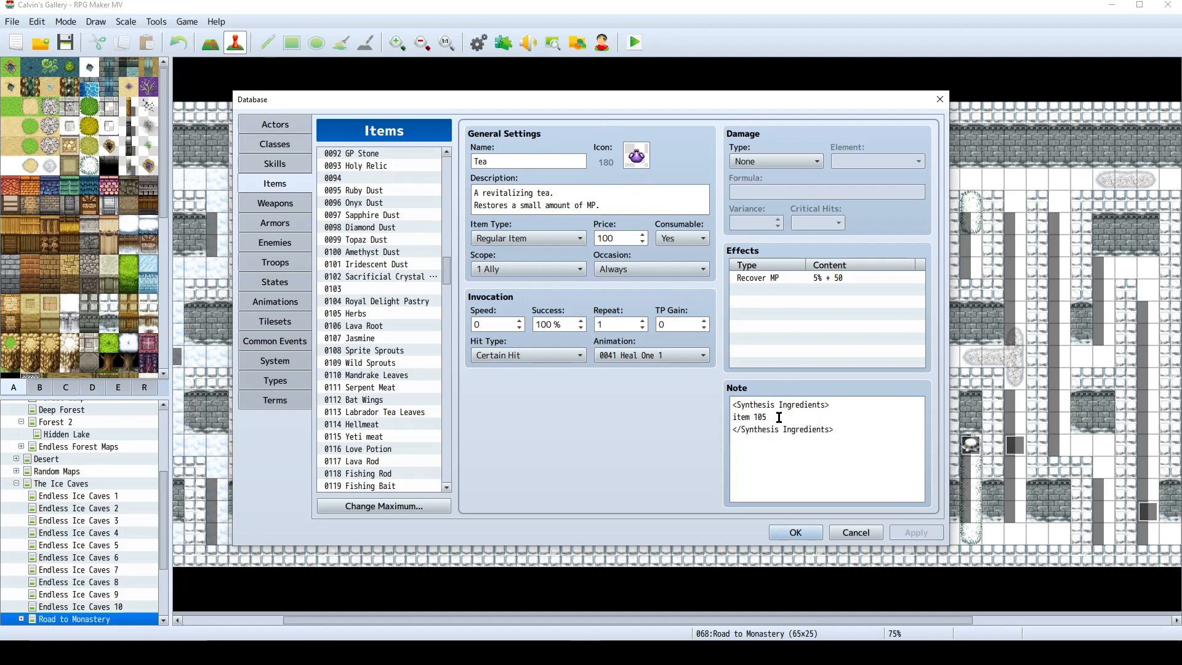
# Copy Tea's complete Synthesis Ingredients block into the note of Potion (I), on a new line below <Instant>.
pyautogui.moveTo(448, 272); pyautogui.dragTo(439, 159)
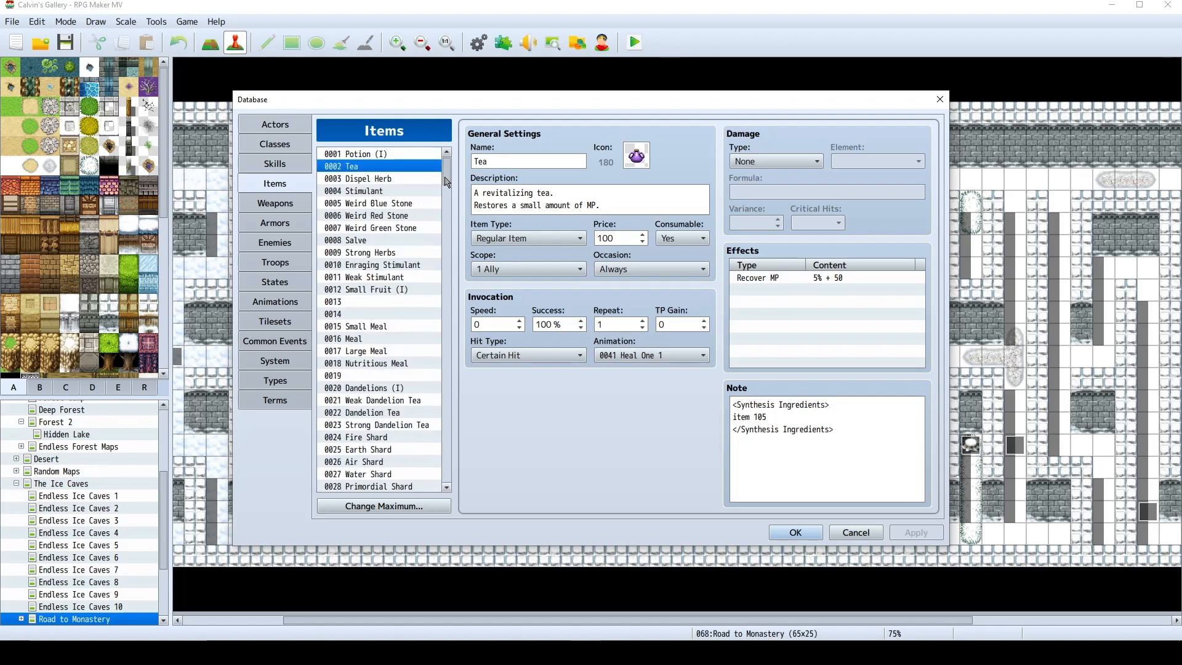
pyautogui.click(847, 431)
pyautogui.hotkey('ctrl', 'a')
pyautogui.hotkey('ctrl', 'c')
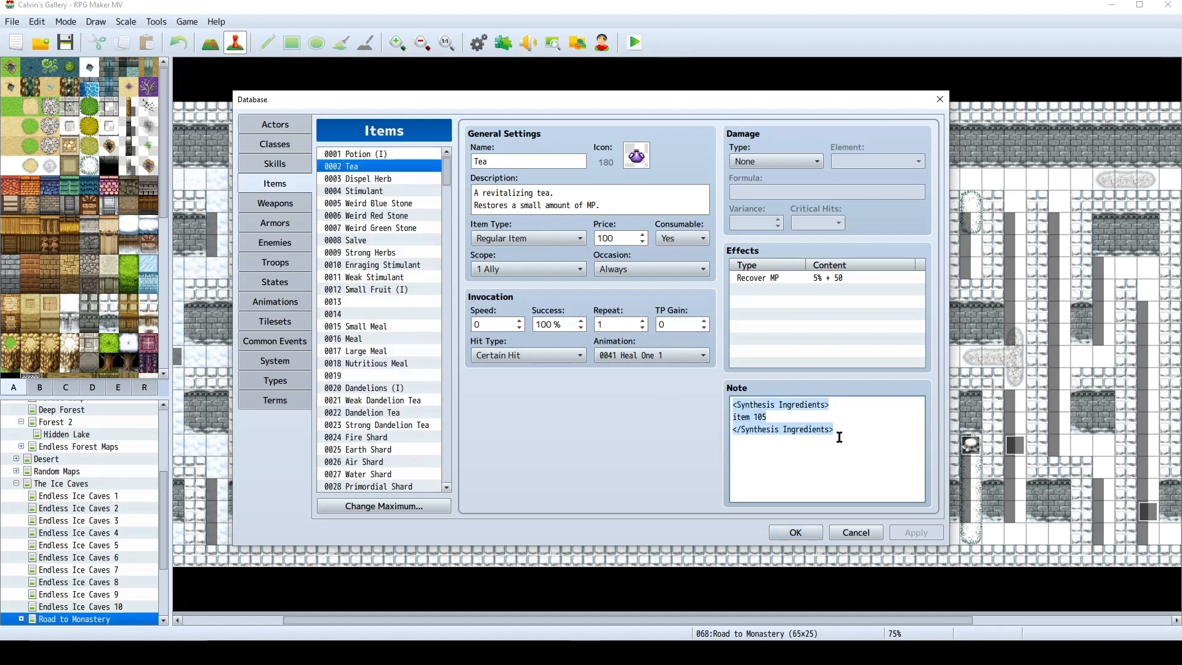
pyautogui.click(369, 154)
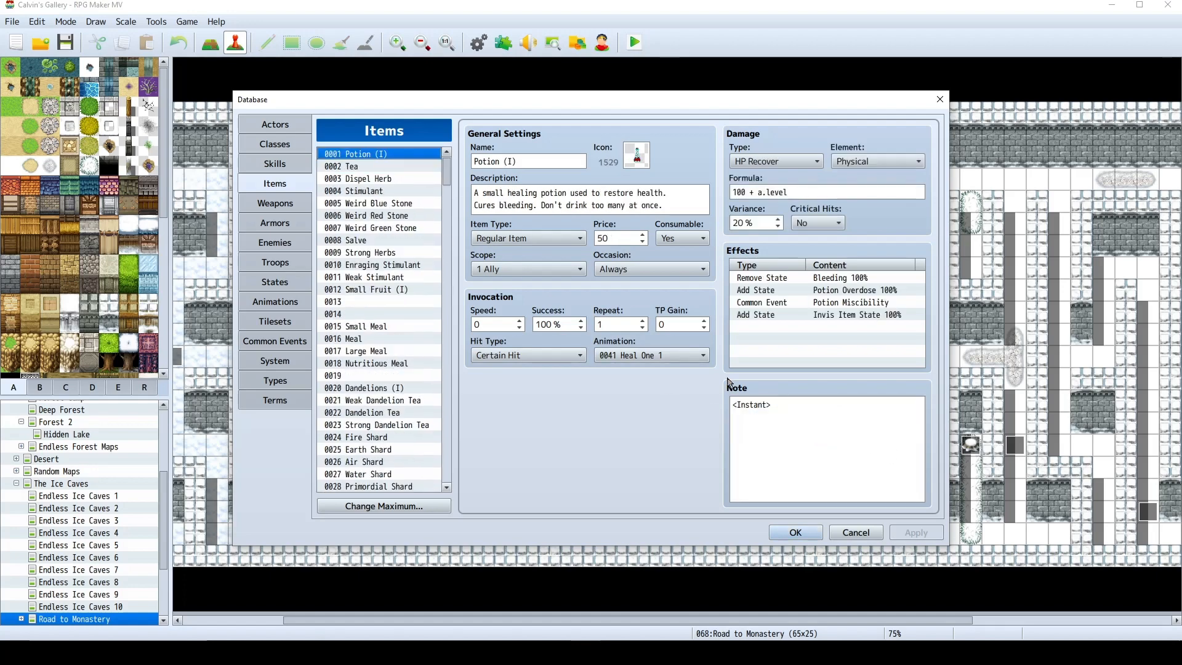
pyautogui.click(812, 423)
pyautogui.hotkey('ctrl', 'a')
pyautogui.click(811, 424)
pyautogui.press('Return')
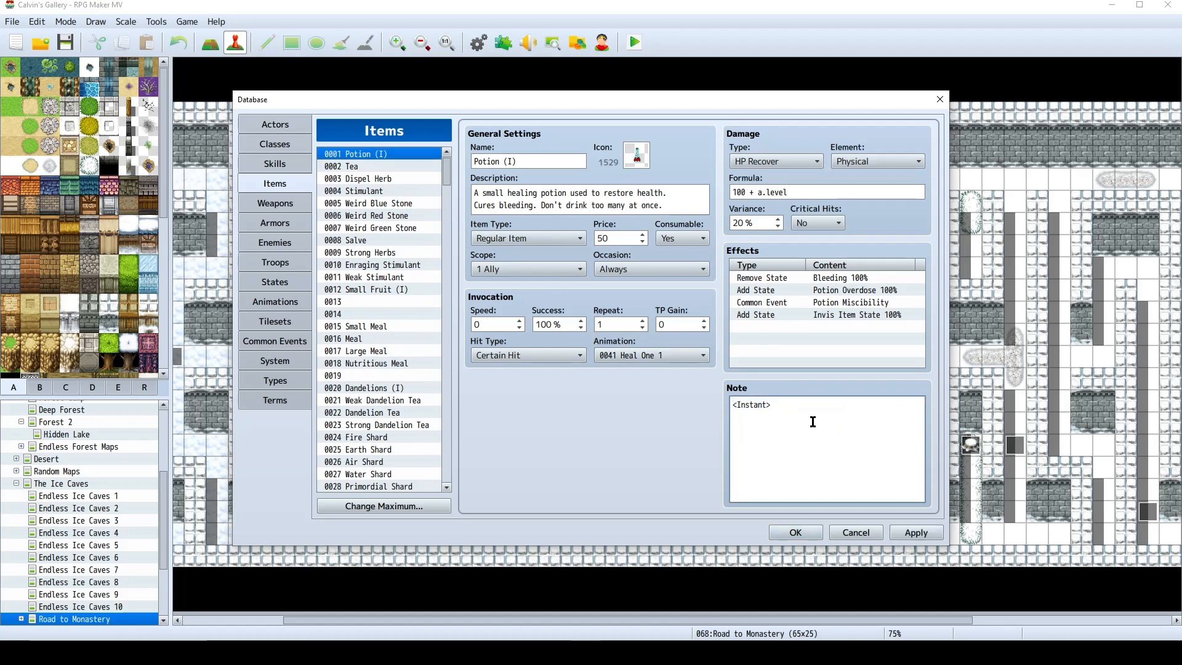
pyautogui.hotkey('ctrl', 'v')
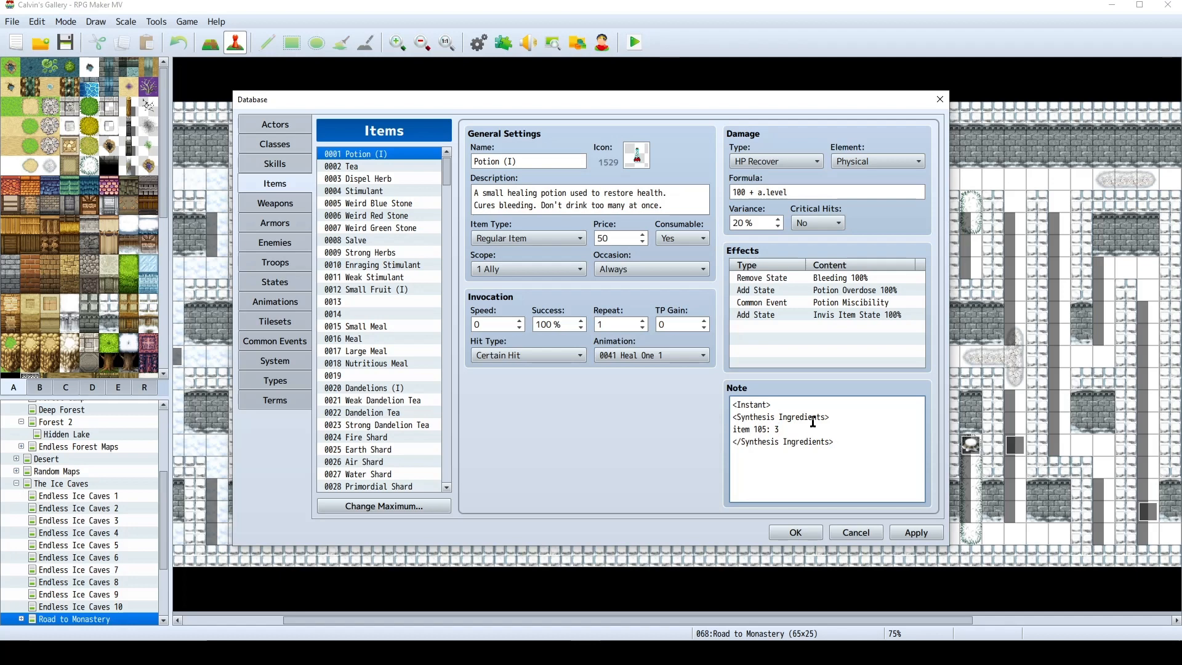
# Add a second ingredient line, "item 9", below "item 105" in Potion (I)'s Synthesis Ingredients block and copy the whole block.
pyautogui.press('Return')
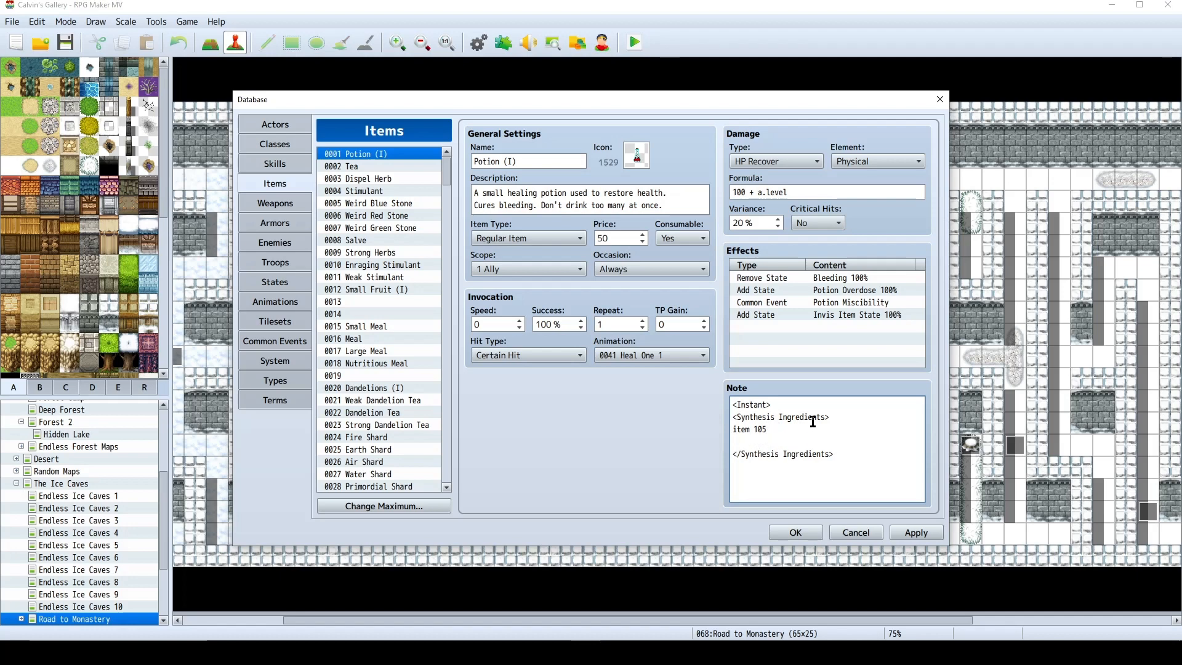
pyautogui.hotkey('ctrl', 'v')
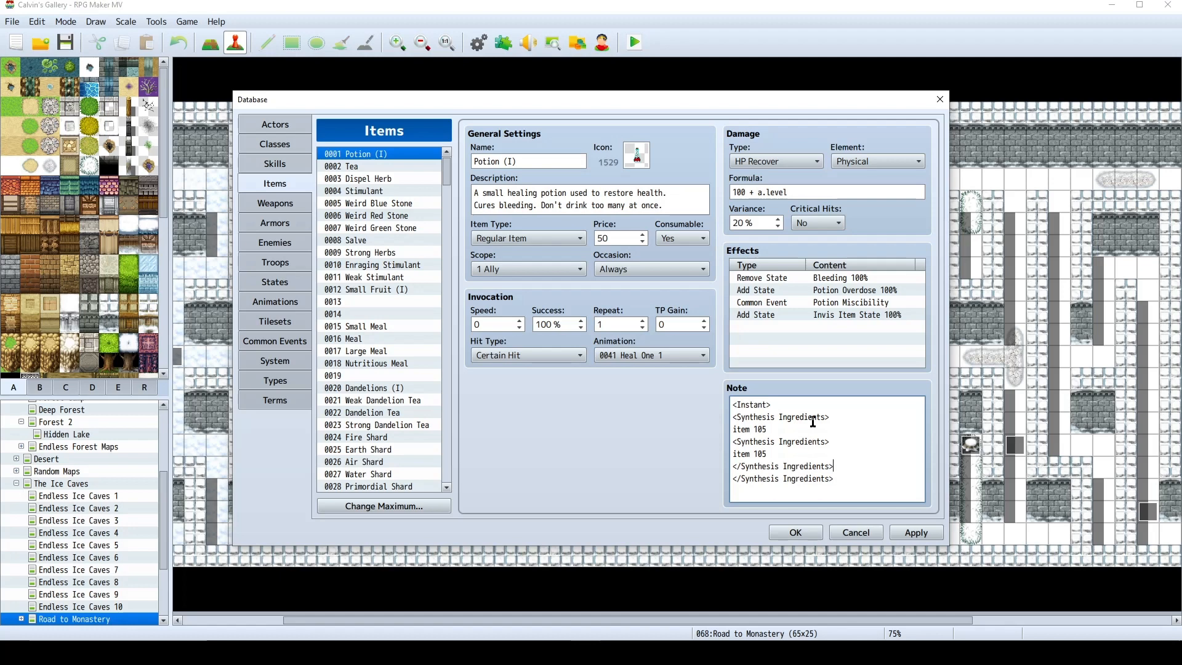
pyautogui.hotkey('ctrl', 'z')
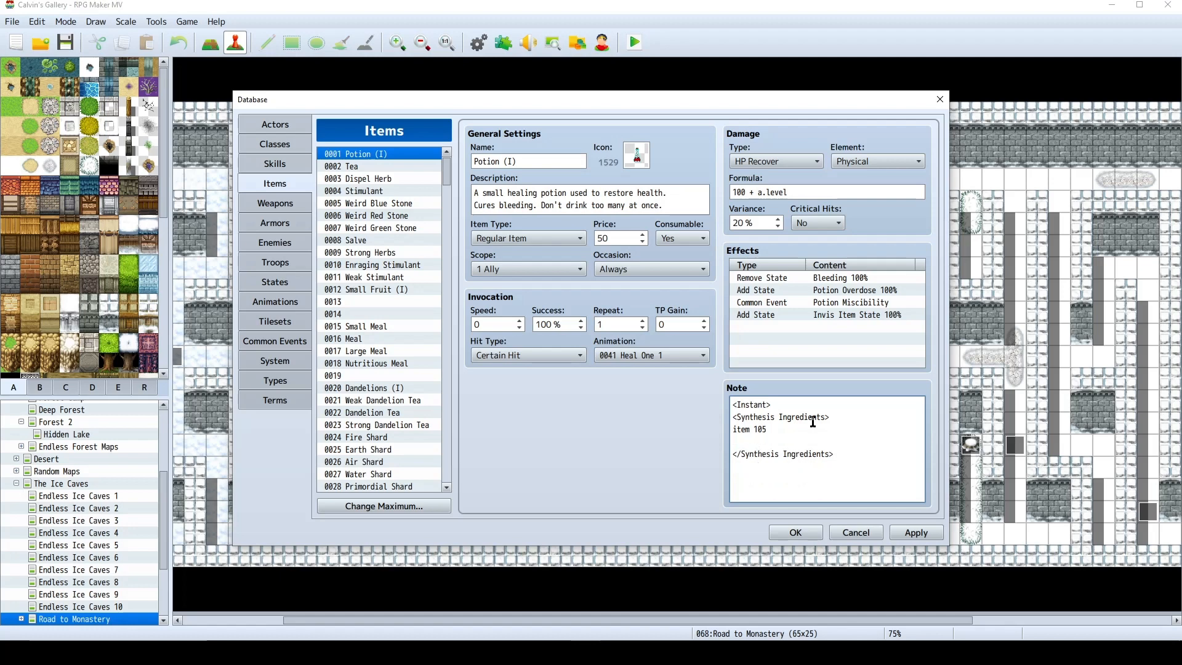
pyautogui.moveTo(767, 429); pyautogui.dragTo(733, 428)
pyautogui.hotkey('ctrl', 'c')
pyautogui.click(766, 439)
pyautogui.hotkey('ctrl', 'v')
pyautogui.moveTo(853, 453); pyautogui.dragTo(730, 416)
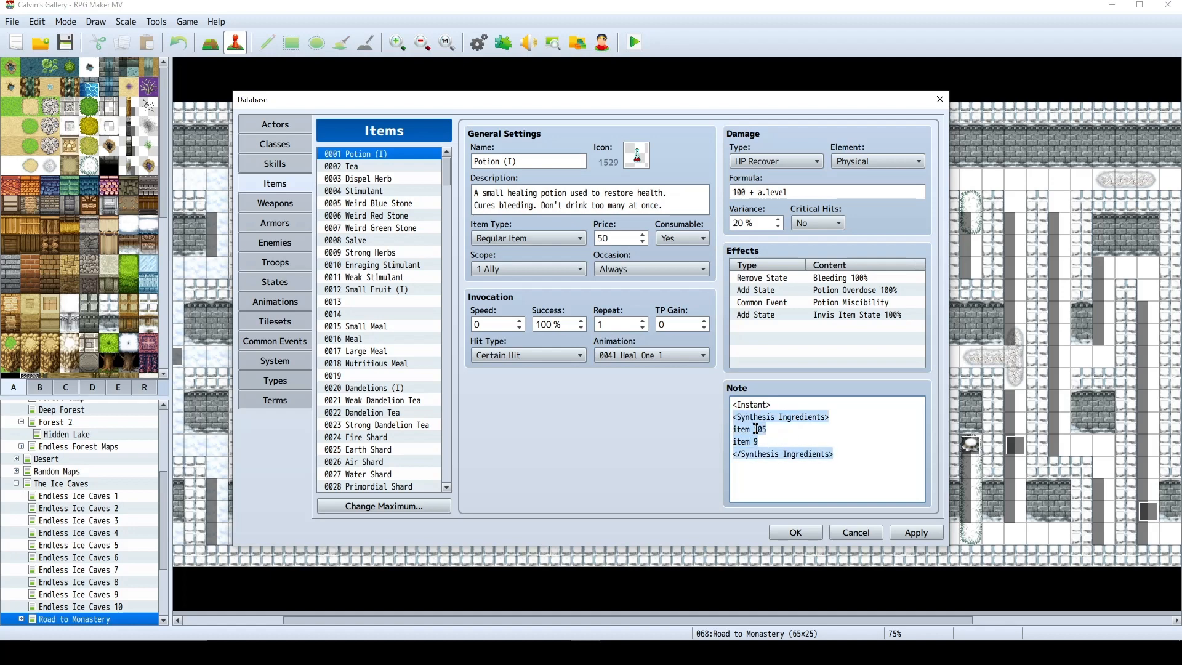
pyautogui.click(789, 427)
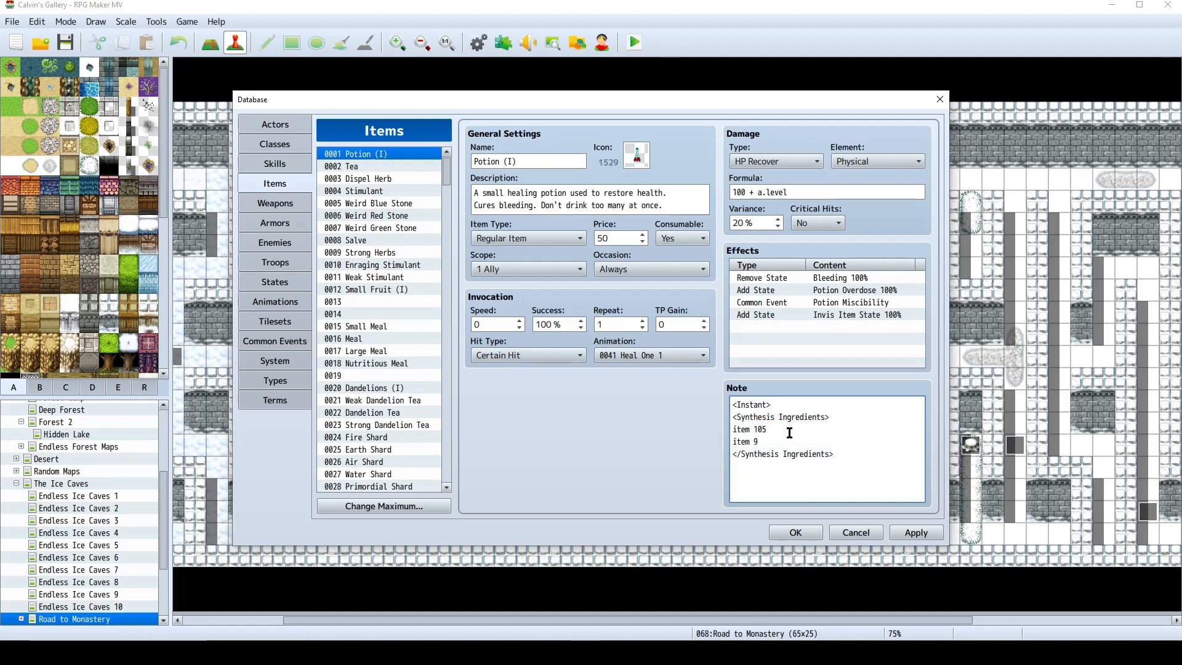
# Paste the block into Weak Dandelion Tea's note and change its ingredient lines to "item 2" and "item 20".
pyautogui.click(392, 401)
pyautogui.click(871, 436)
pyautogui.hotkey('ctrl', 'v')
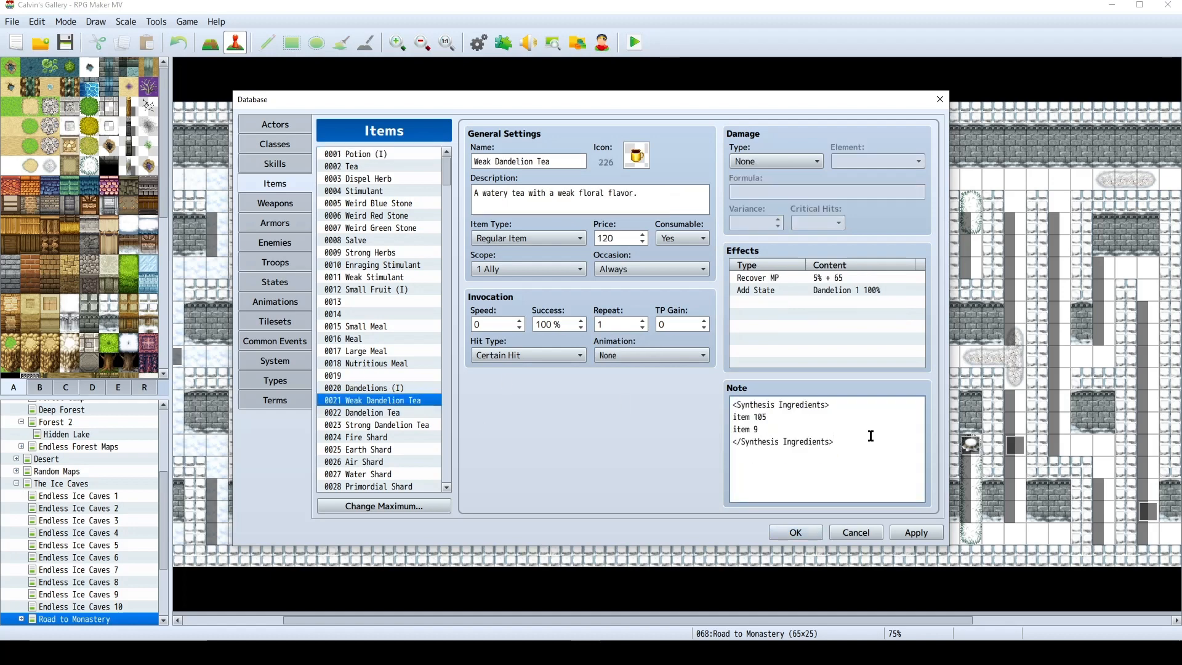
pyautogui.click(771, 418)
pyautogui.press('BackSpace')
pyautogui.press('BackSpace')
pyautogui.write('2')
pyautogui.click(778, 425)
# Copy Weak Dandelion Tea's Synthesis Ingredients block into Dandelion Tea's note.
pyautogui.moveTo(865, 440); pyautogui.dragTo(729, 407)
pyautogui.hotkey('ctrl', 'c')
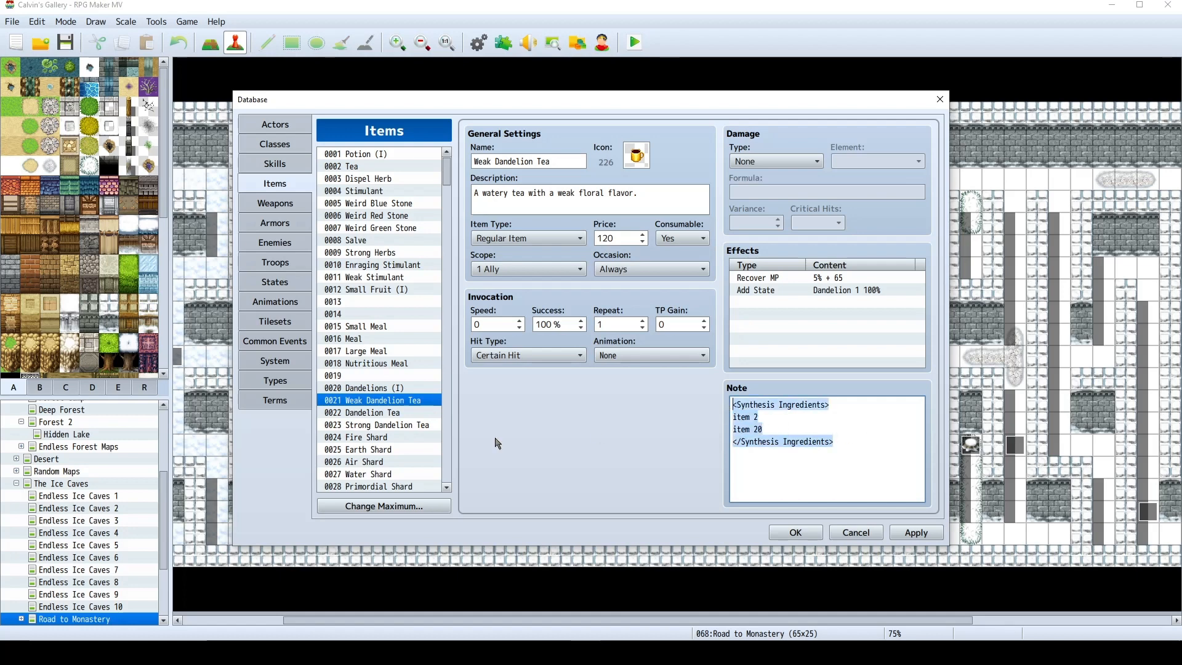
pyautogui.click(372, 414)
pyautogui.click(800, 434)
pyautogui.hotkey('ctrl', 'v')
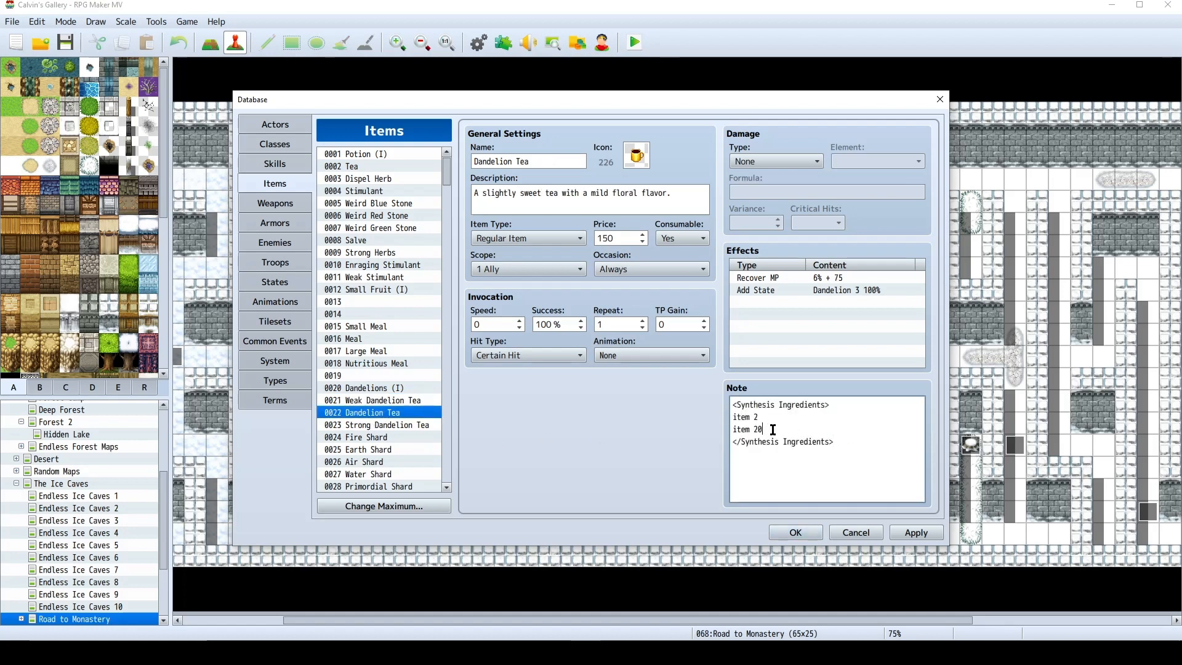
# Paste the block into Strong Dandelion Tea's note, set its second ingredient to "item 20: 5" and apply.
pyautogui.click(349, 425)
pyautogui.click(844, 444)
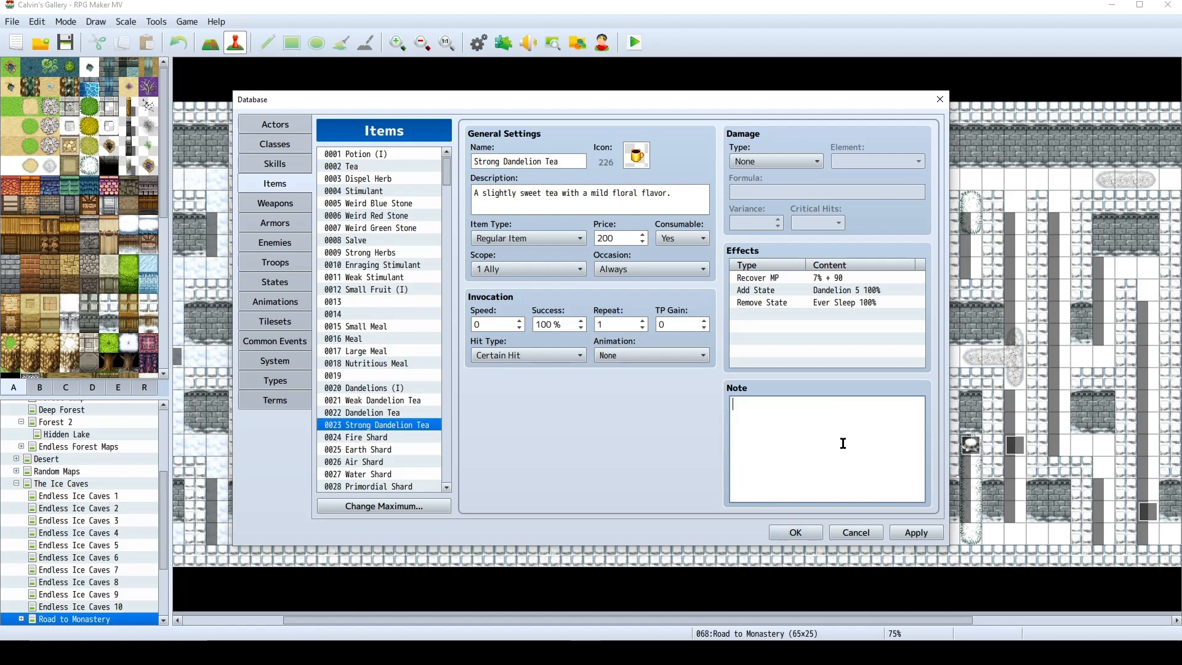
pyautogui.hotkey('ctrl', 'v')
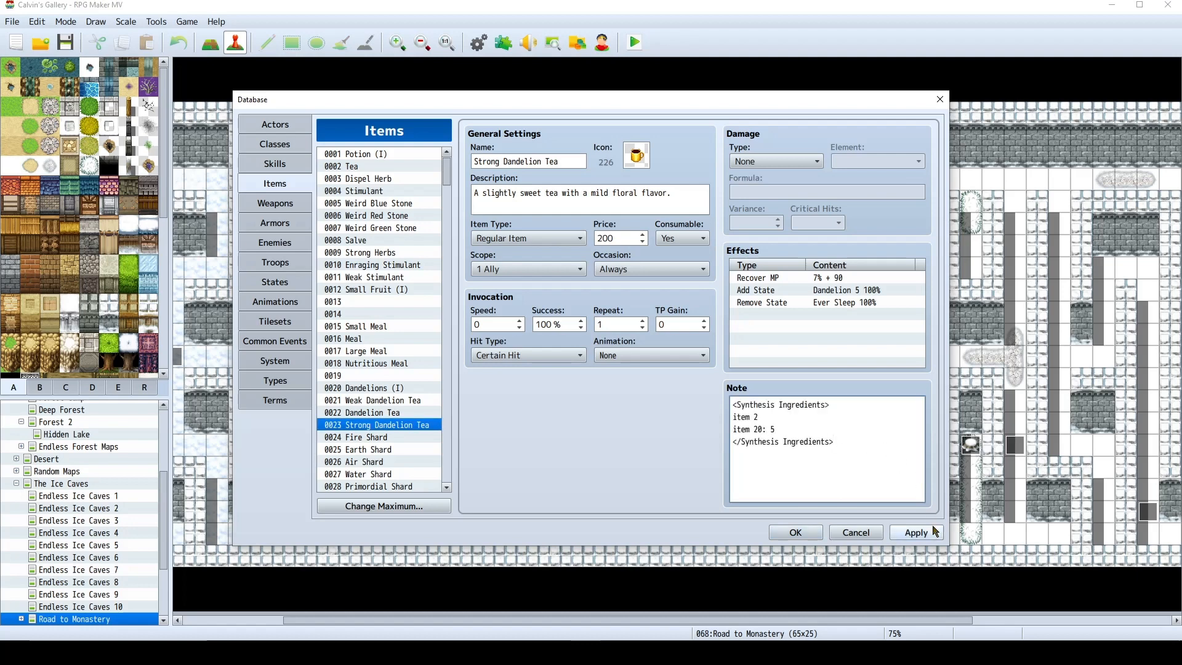
pyautogui.click(914, 533)
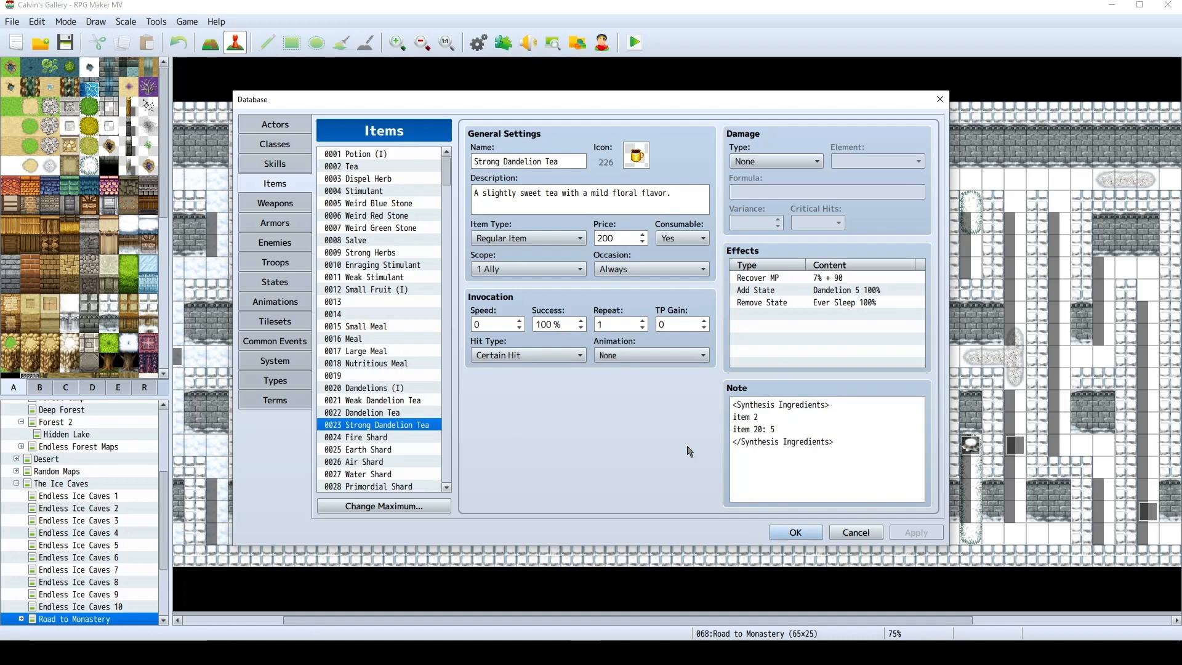
# Check the Starting Recipe Book entry in the item list and close the database, keeping the changes.
pyautogui.scroll(-20, 429, 397)
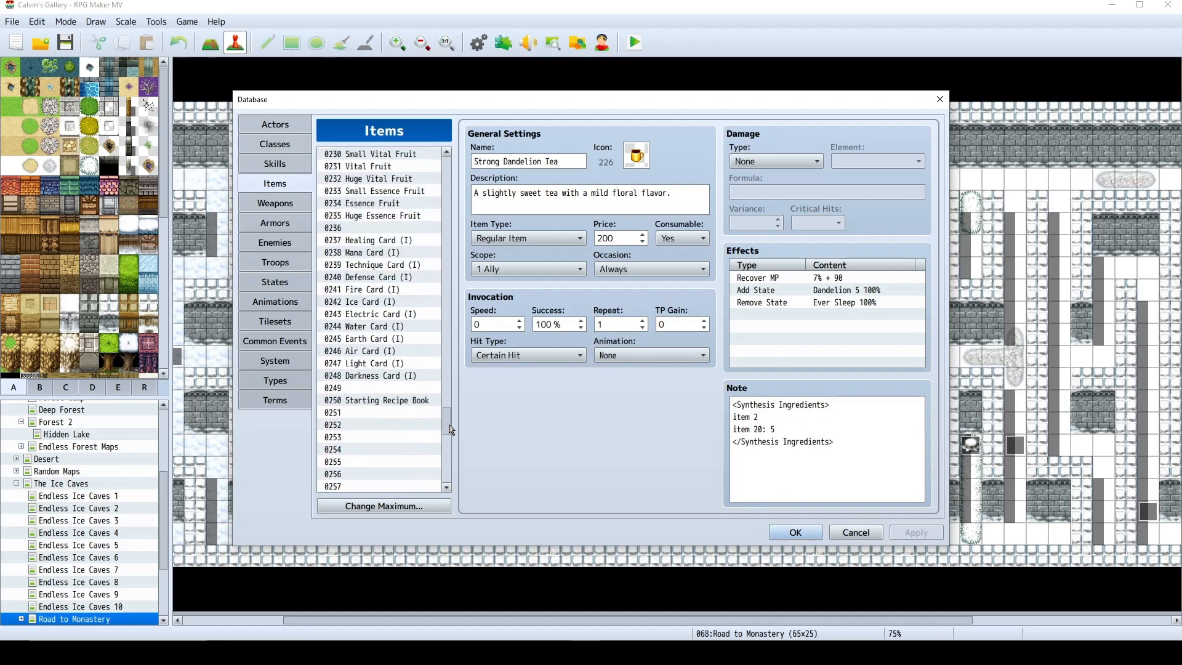
pyautogui.click(375, 310)
pyautogui.click(795, 532)
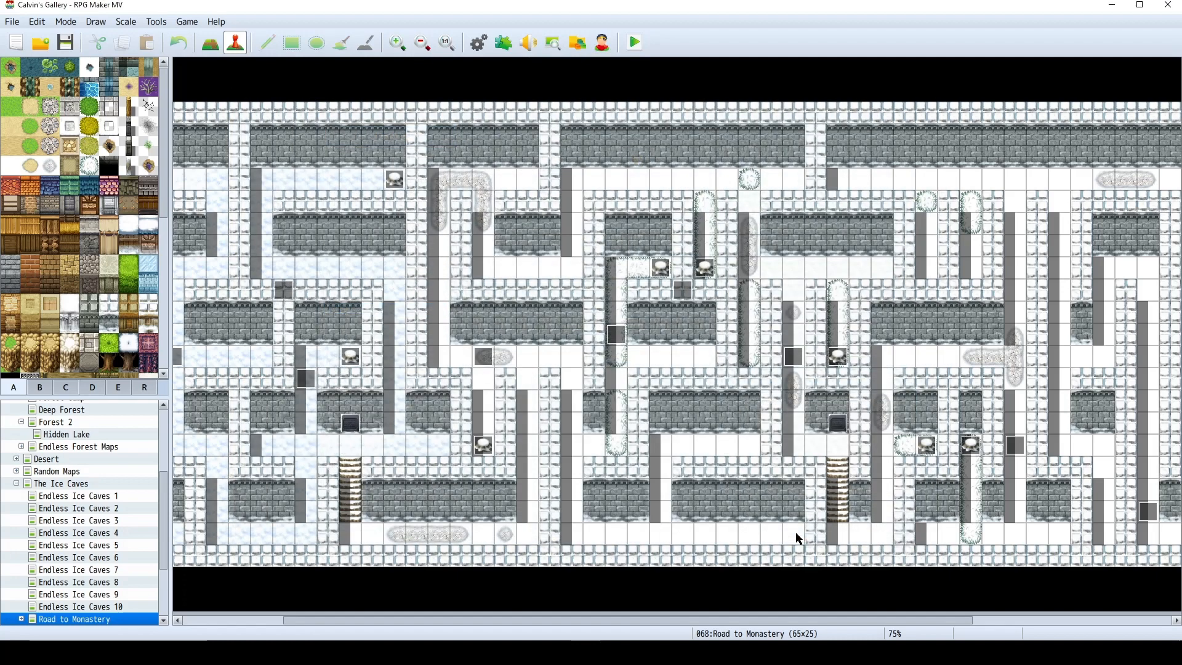
# Open the Calvin's Home map and set the player's starting position at tile 9,4.
pyautogui.moveTo(164, 491); pyautogui.dragTo(158, 426)
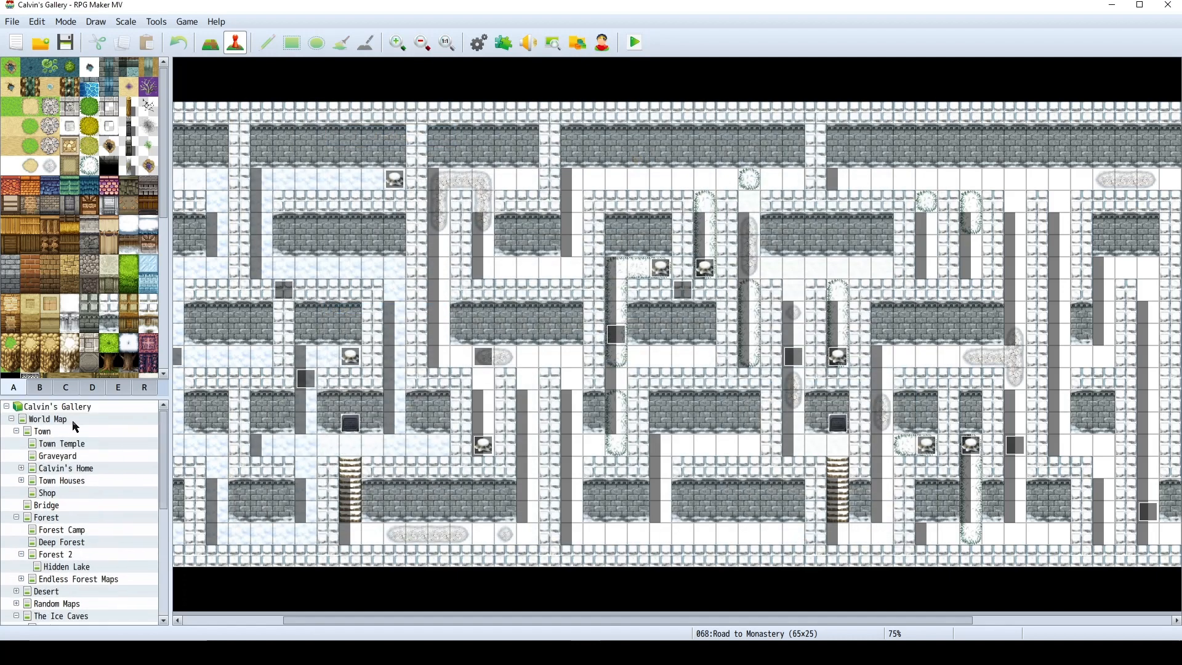
pyautogui.click(62, 468)
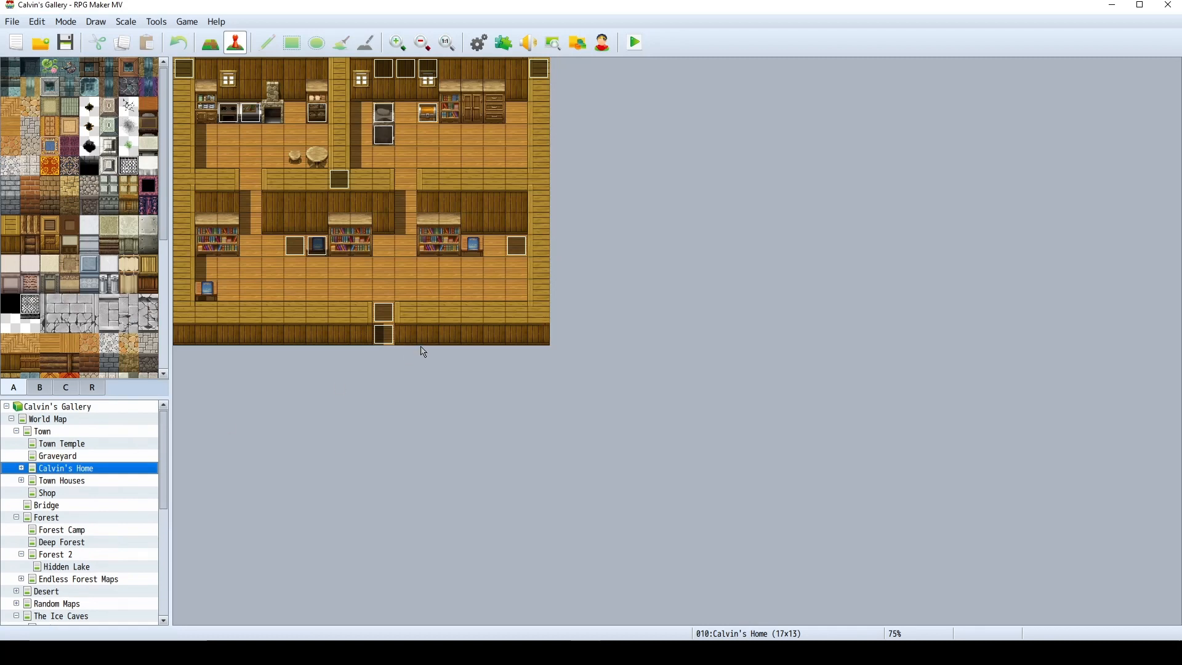
pyautogui.rightClick(383, 156)
pyautogui.moveTo(482, 317)
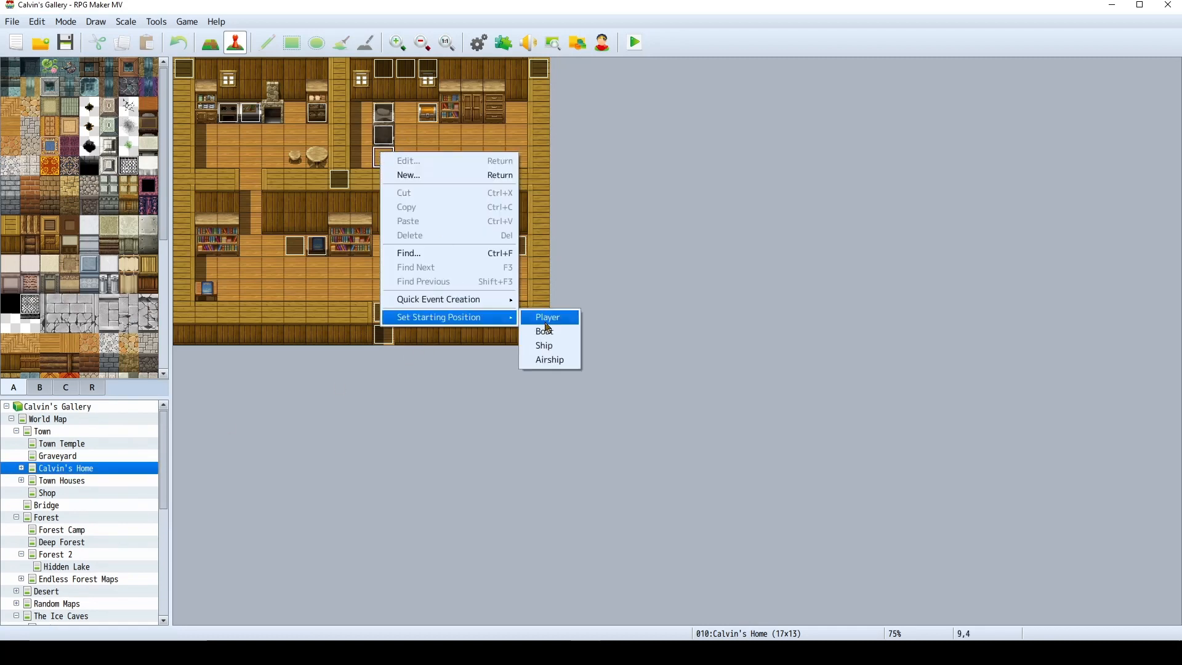
pyautogui.click(545, 318)
# Duplicate the "Change Items: Help Guide + 1" command in the bedroom chest's event.
pyautogui.doubleClick(428, 122)
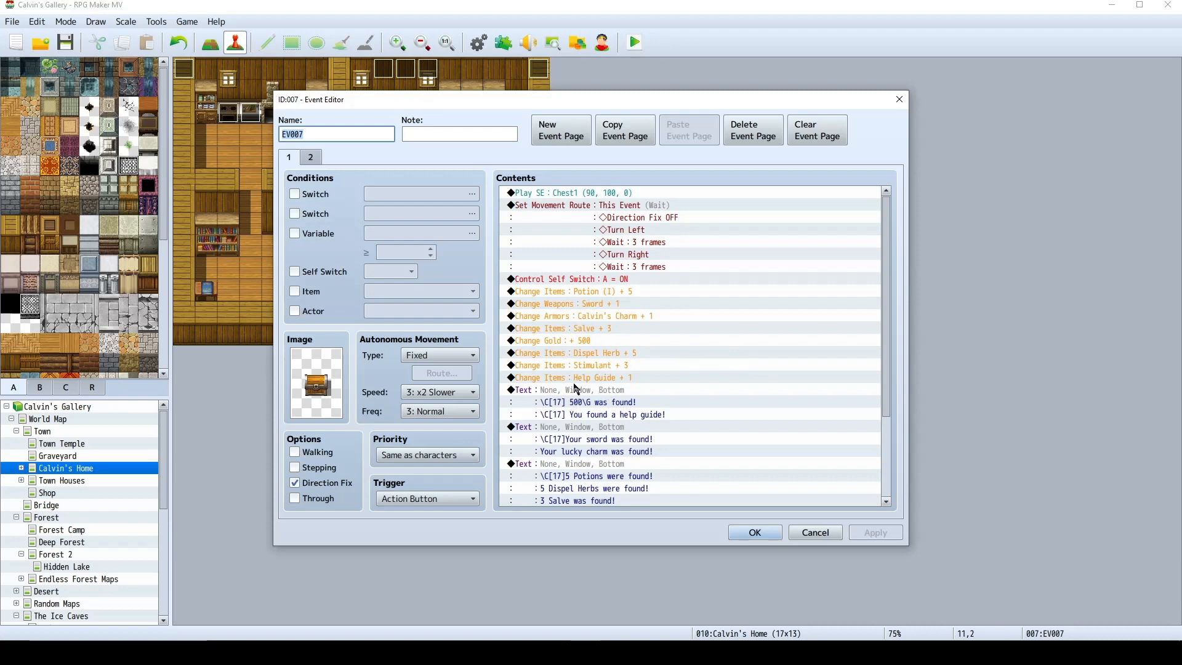
pyautogui.click(520, 380)
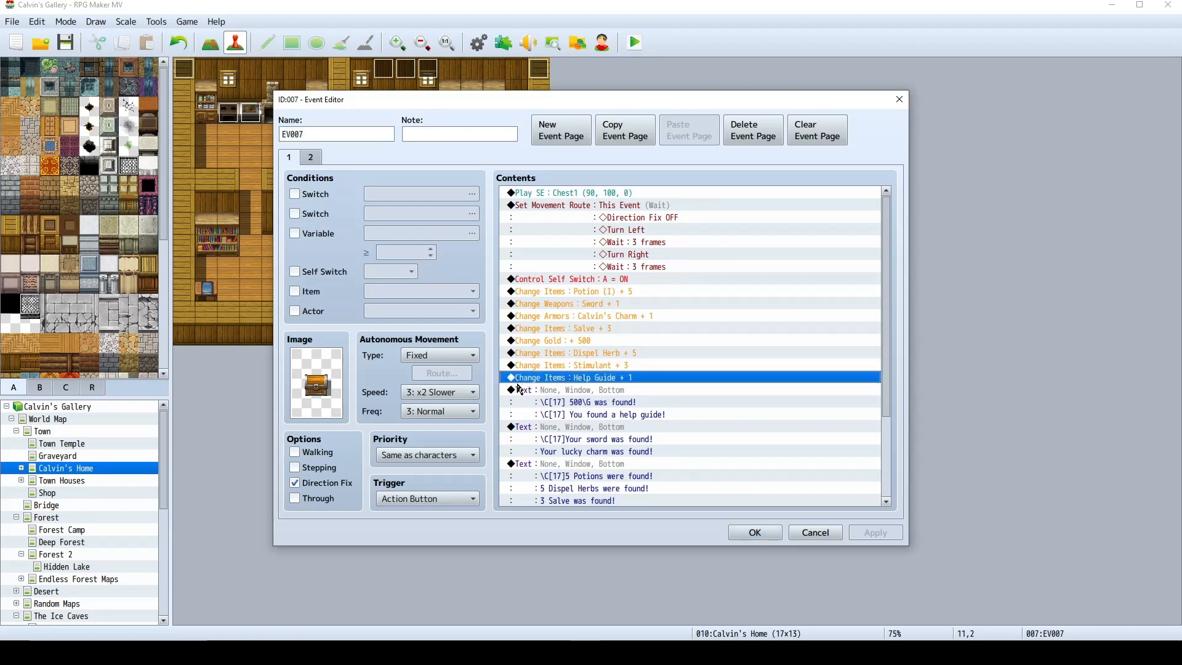
pyautogui.hotkey('ctrl', 'v')
# Change the upper of the two Help Guide commands to increase 0250 Starting Recipe Book by 1.
pyautogui.doubleClick(577, 376)
pyautogui.click(831, 530)
pyautogui.press('space')
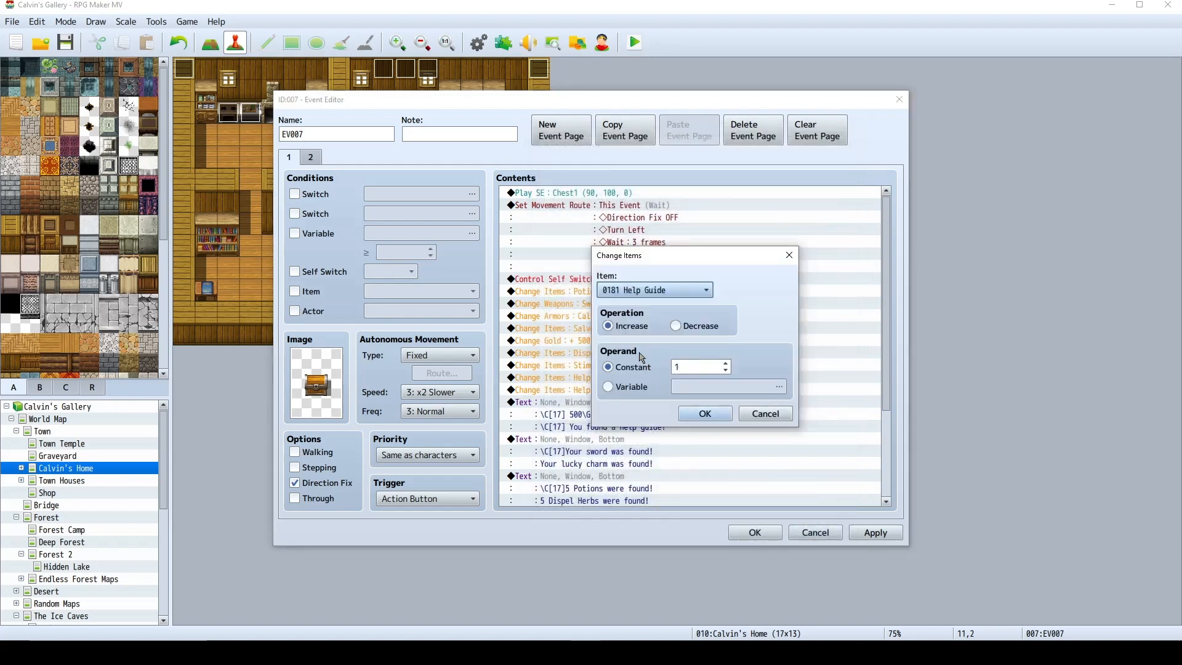
pyautogui.click(671, 290)
pyautogui.scroll(-4, 788, 541)
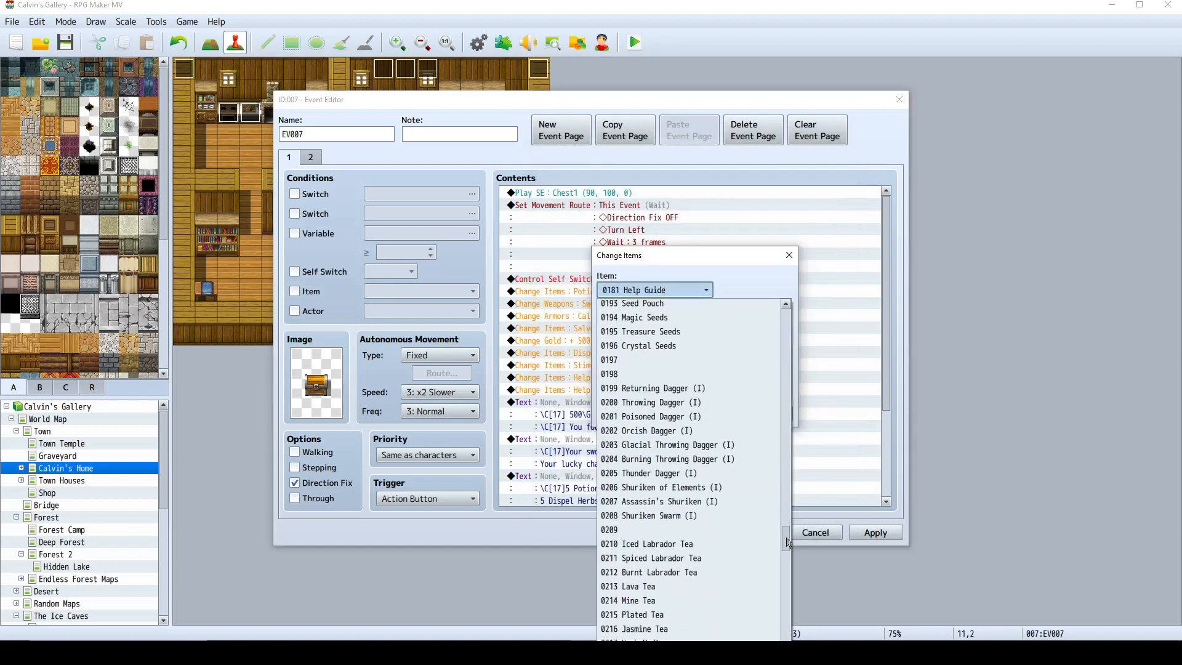
pyautogui.moveTo(788, 542); pyautogui.dragTo(794, 602)
pyautogui.click(674, 358)
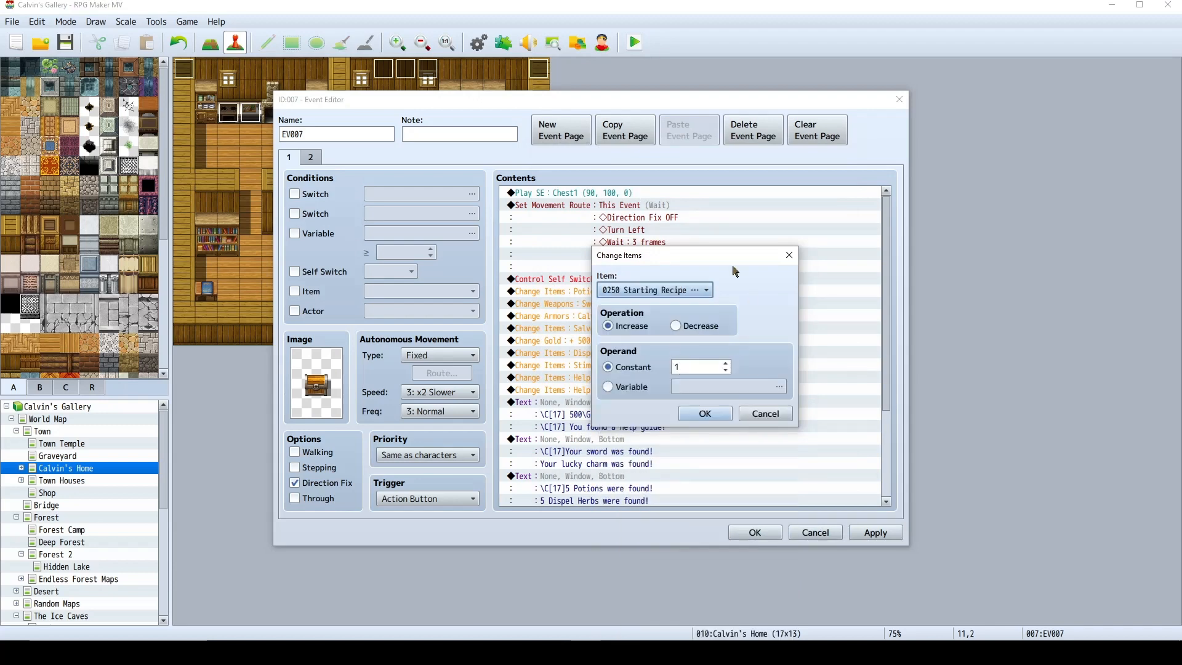
pyautogui.click(704, 412)
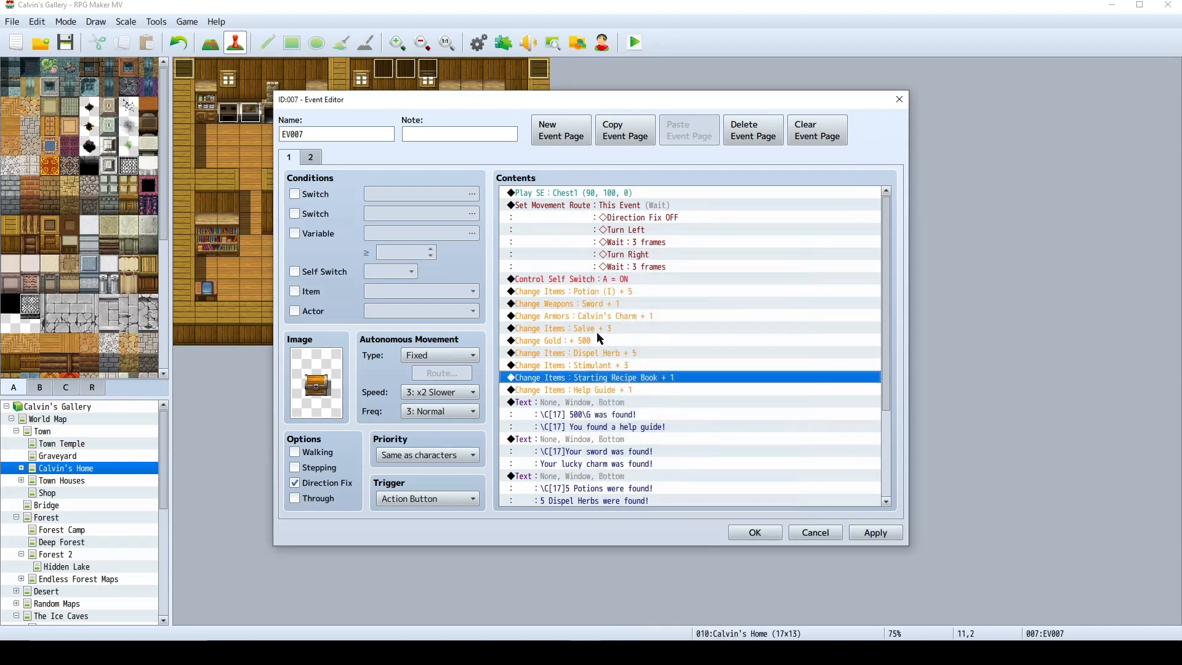
# Duplicate the line "\C[17] You found a help guide!" as the third line of the chest's first text message.
pyautogui.scroll(-2, 602, 375)
pyautogui.doubleClick(611, 339)
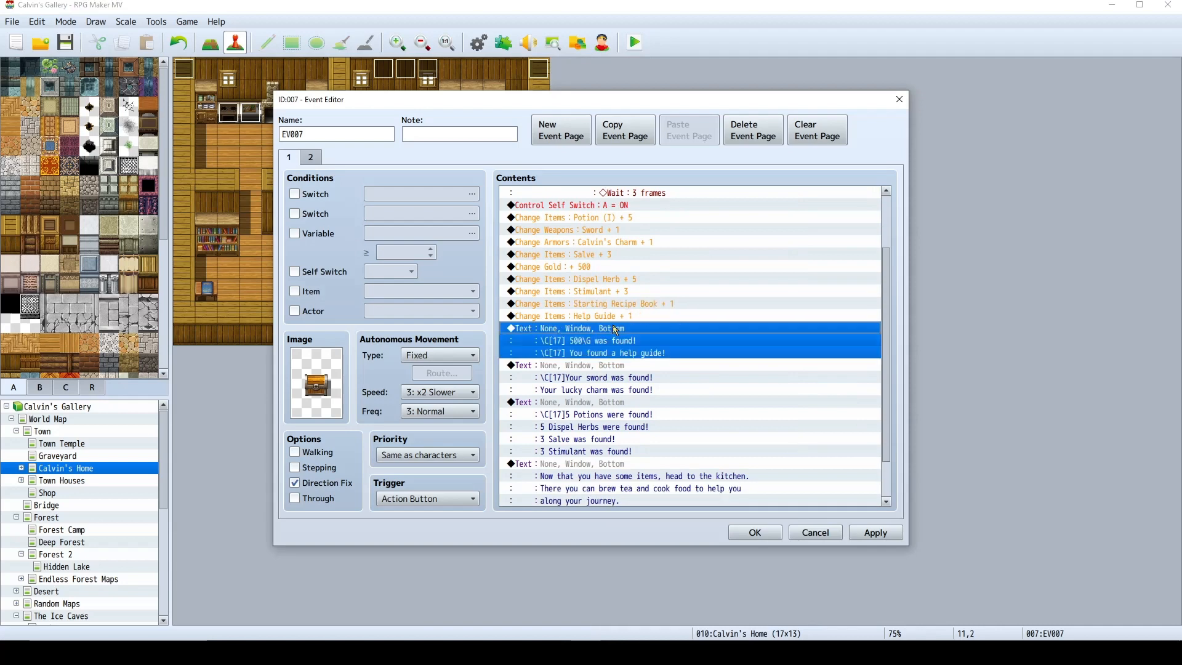
pyautogui.moveTo(741, 314); pyautogui.dragTo(593, 324)
pyautogui.hotkey('ctrl', 'c')
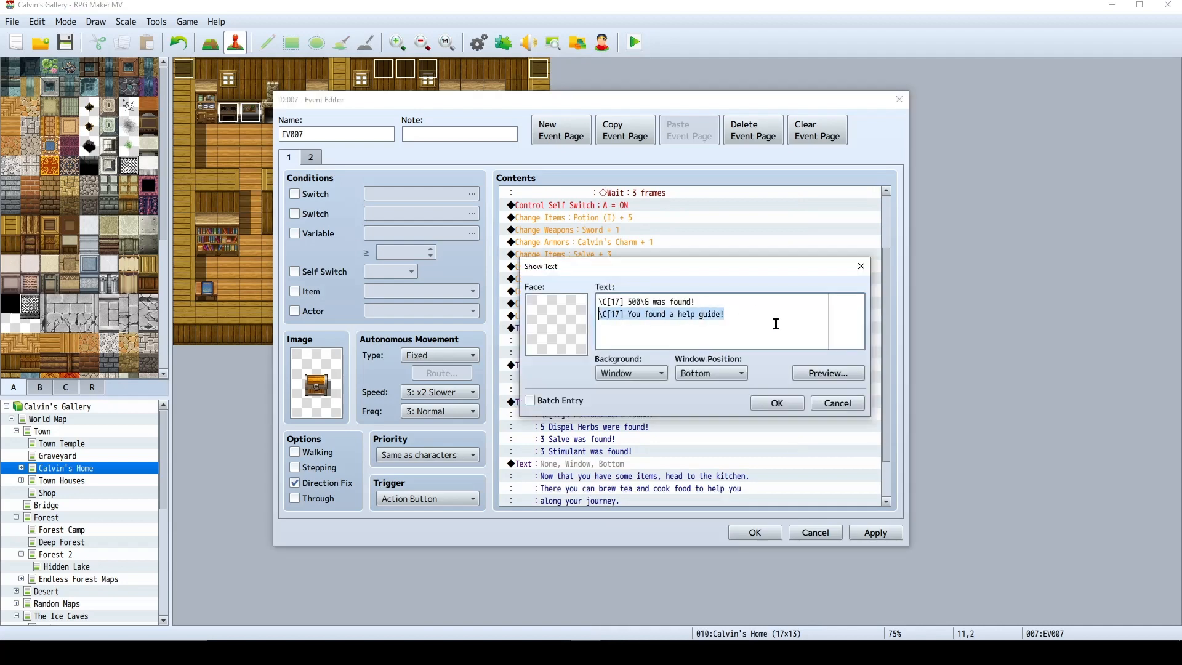
pyautogui.click(755, 334)
pyautogui.press('Return')
pyautogui.hotkey('ctrl', 'v')
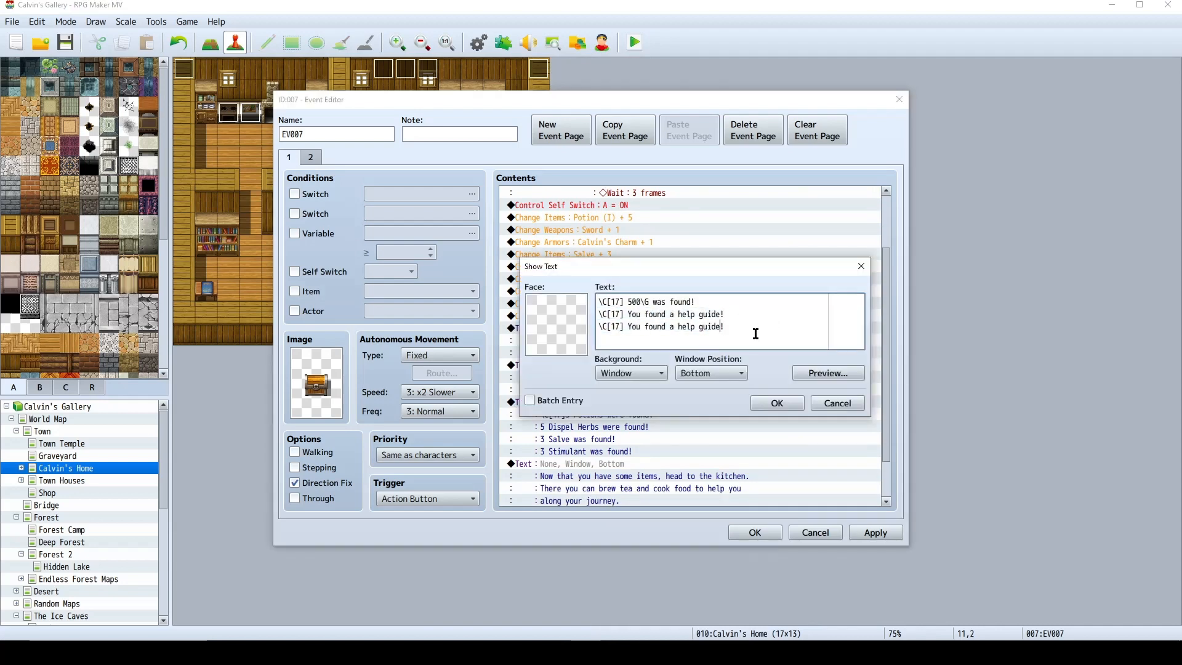
# Reword the duplicated line to "\C[17] You found a recipe book!" and save the chest event.
pyautogui.press('BackSpace')
pyautogui.press('BackSpace')
pyautogui.press('BackSpace')
pyautogui.press('BackSpace')
pyautogui.press('BackSpace')
pyautogui.press('BackSpace')
pyautogui.press('BackSpace')
pyautogui.write('cipe book')
pyautogui.click(773, 403)
pyautogui.click(867, 531)
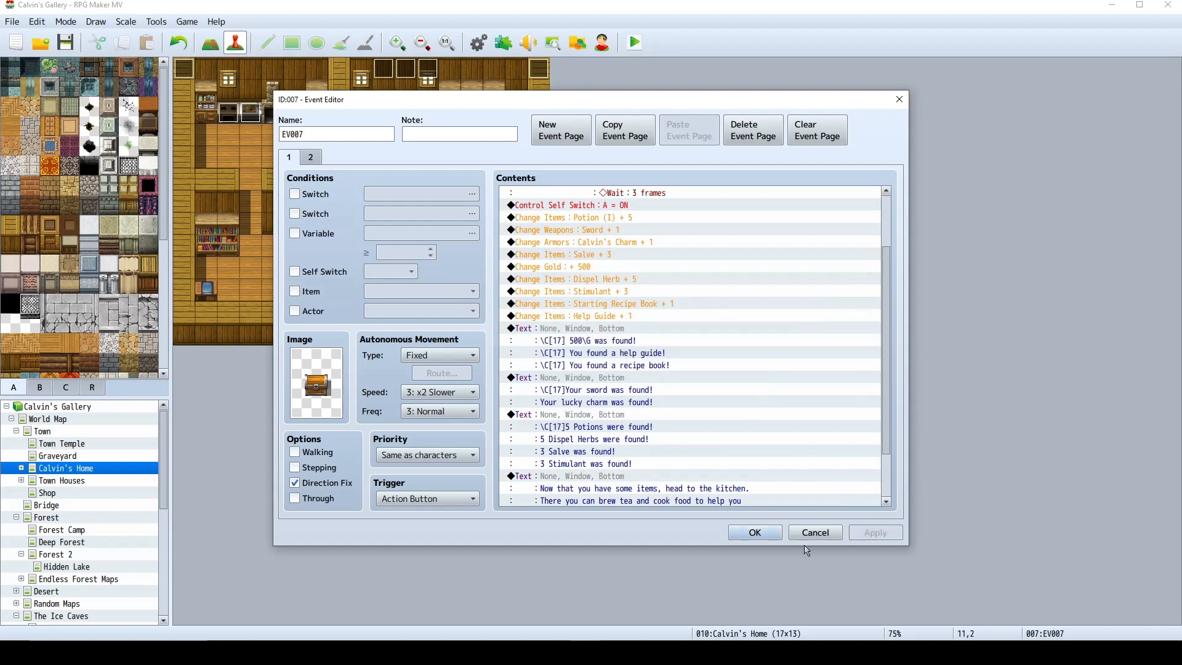
pyautogui.click(754, 533)
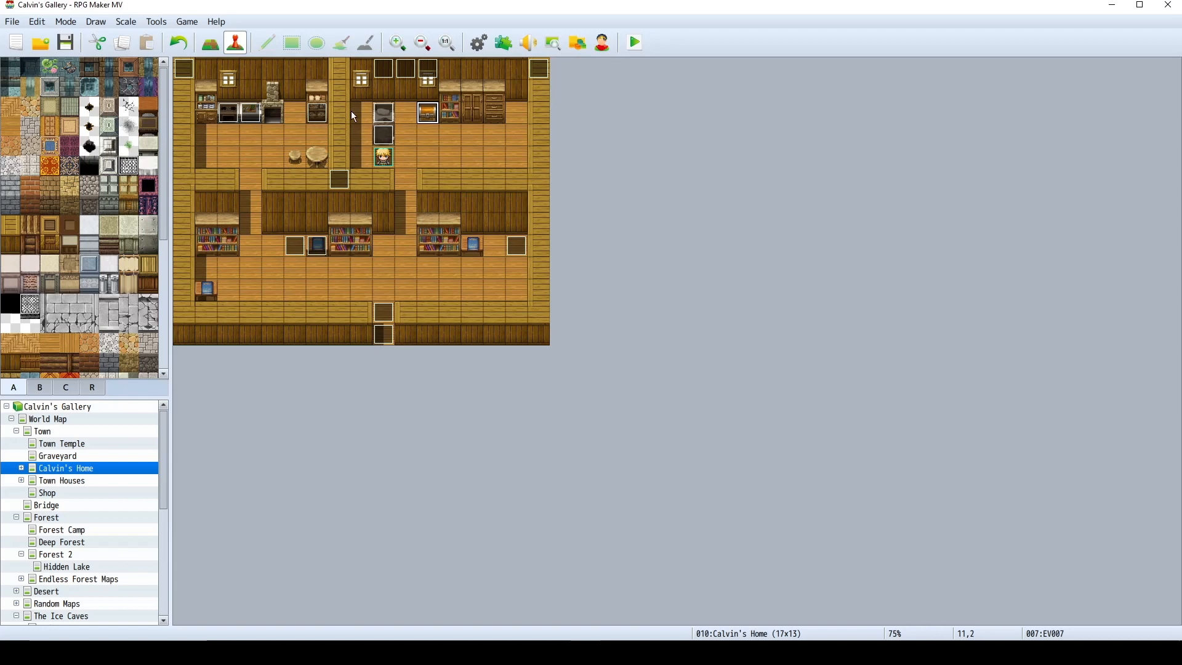
# Create a kitchen event beside the fireplace with the grey stone block image from Tileset C and priority Same as characters.
pyautogui.doubleClick(300, 113)
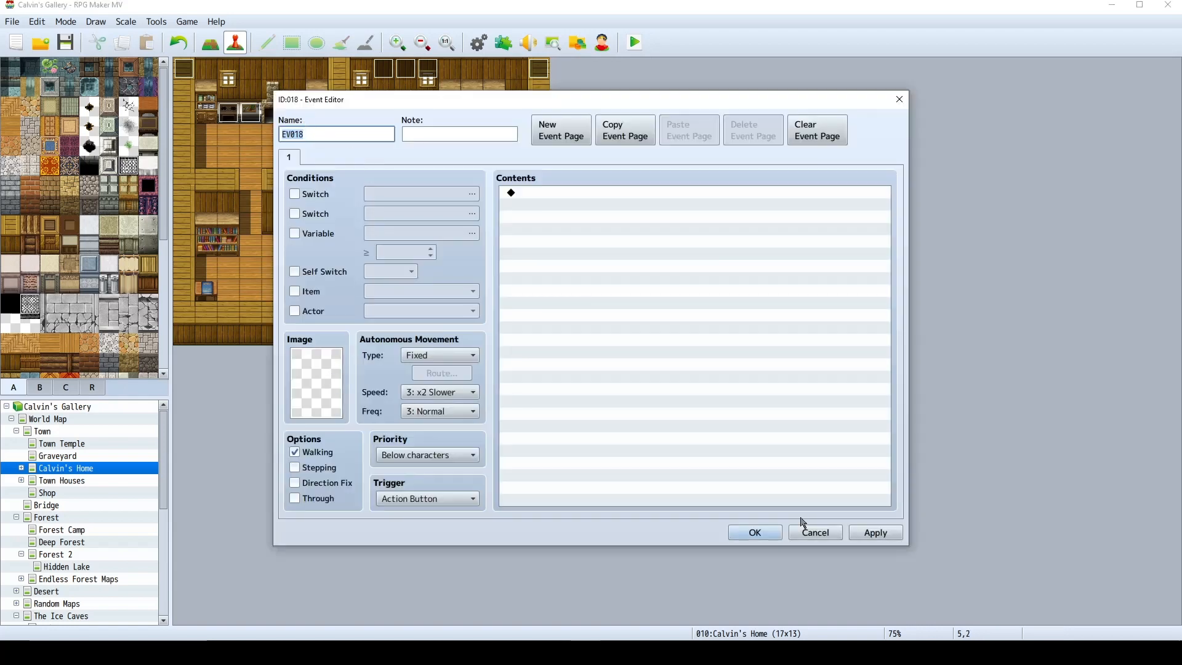
pyautogui.click(821, 533)
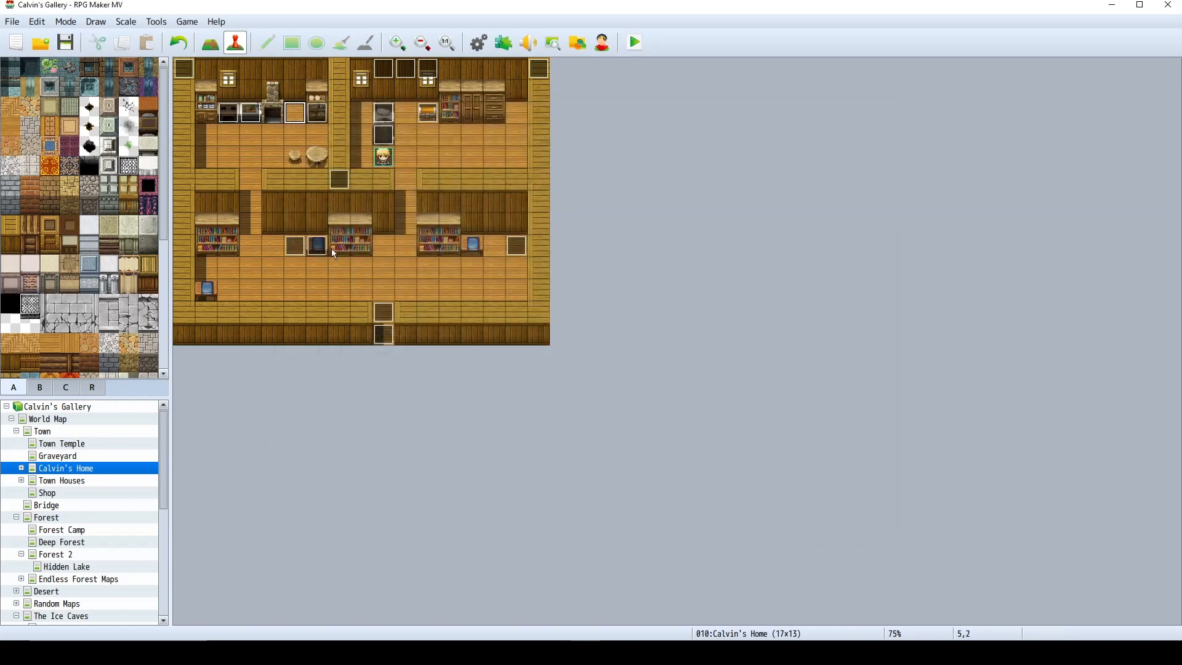
pyautogui.doubleClick(297, 113)
pyautogui.doubleClick(325, 365)
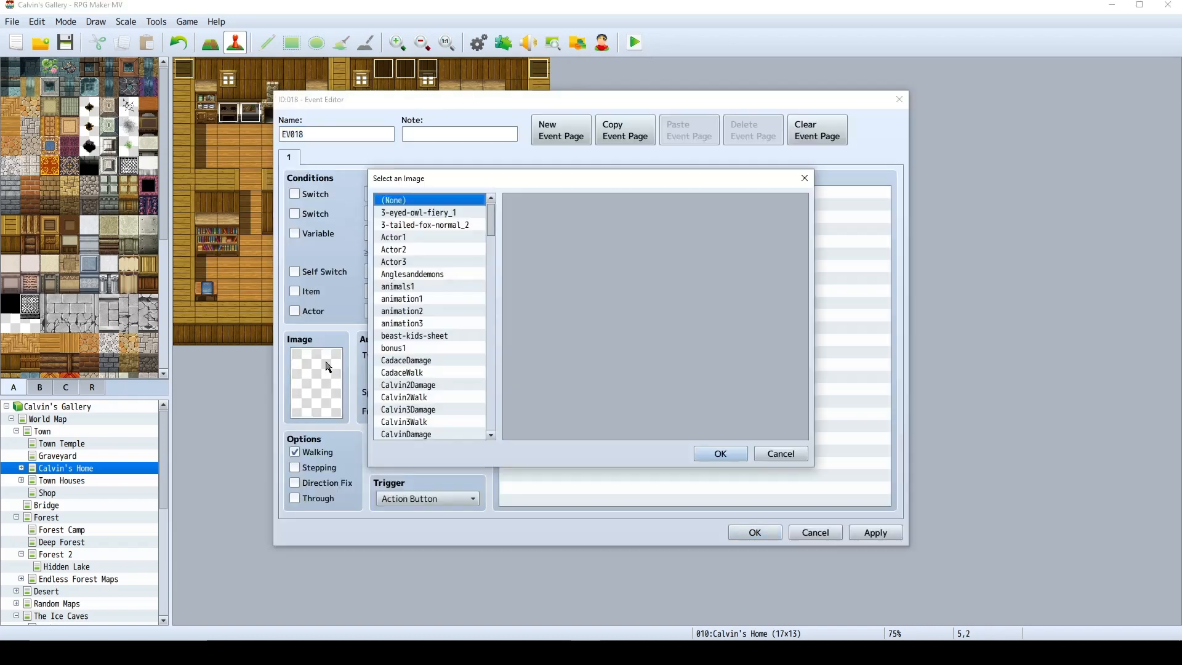
pyautogui.moveTo(496, 221); pyautogui.dragTo(502, 420)
pyautogui.click(391, 423)
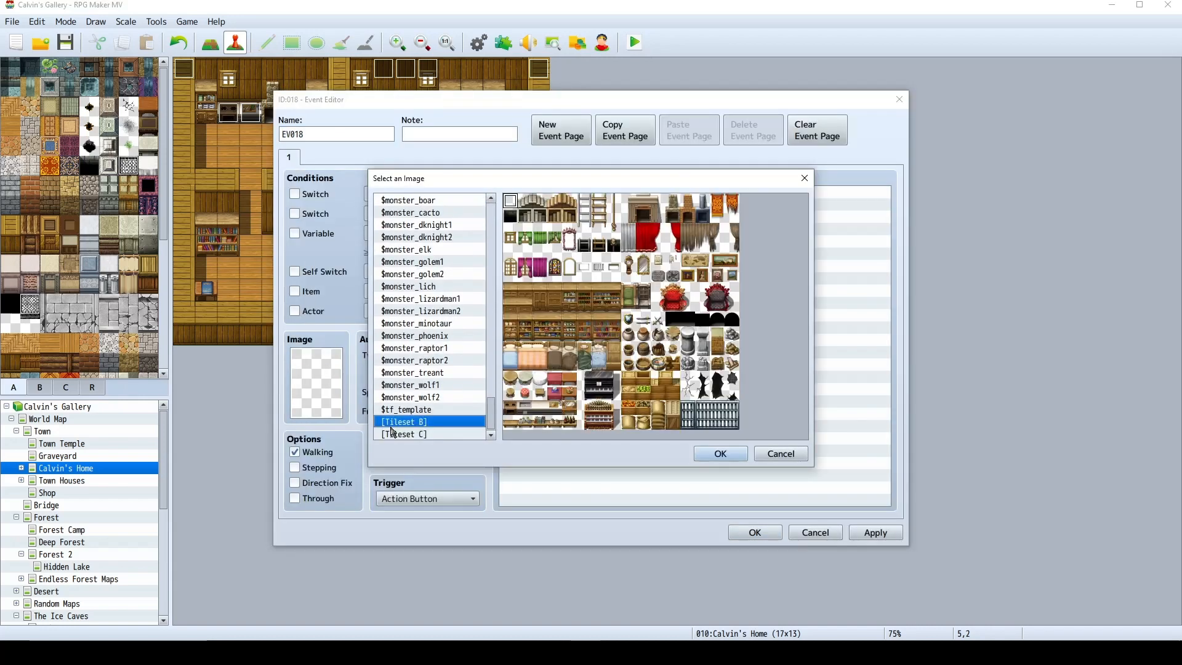
pyautogui.click(425, 435)
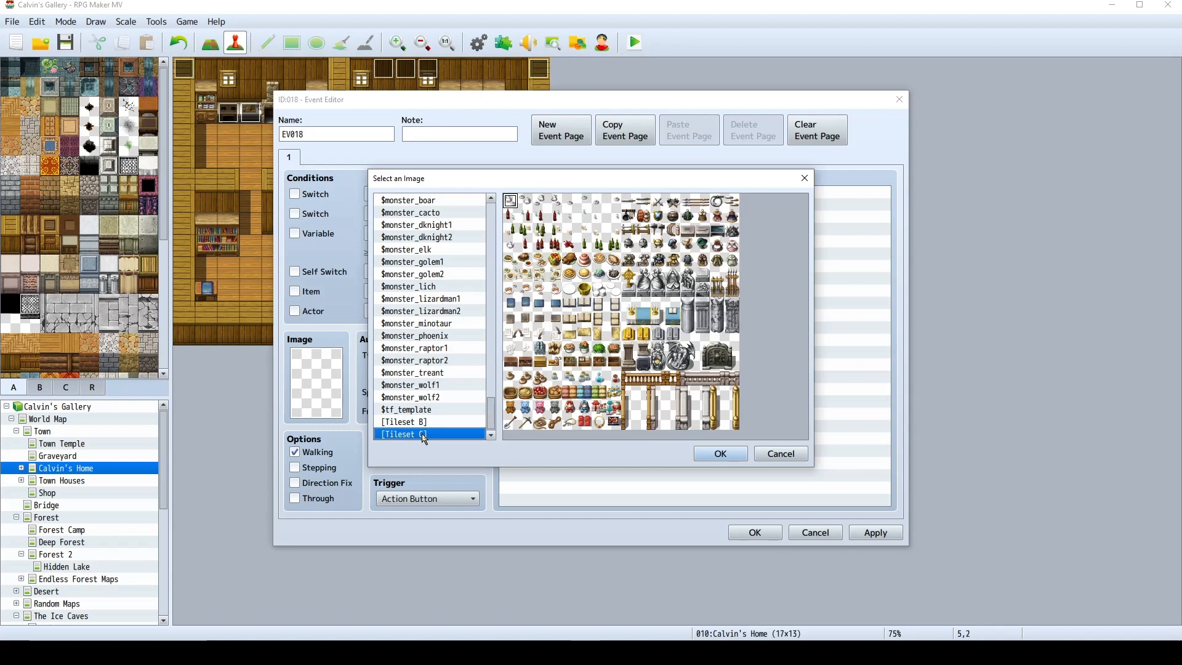
pyautogui.doubleClick(697, 238)
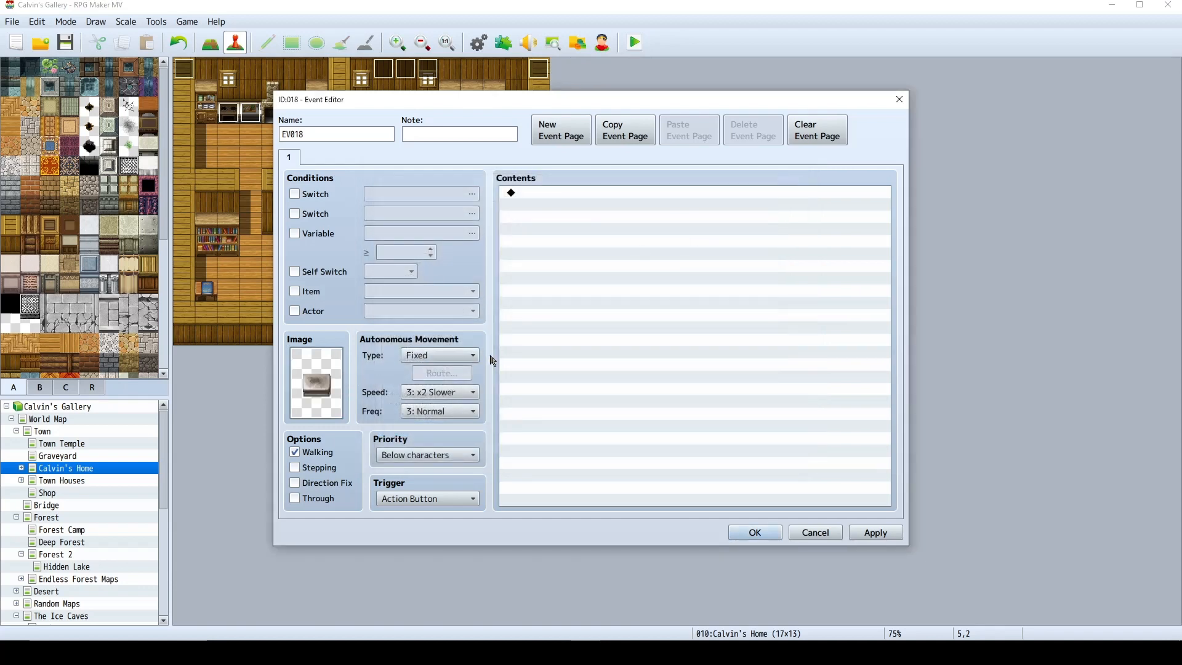
pyautogui.click(447, 456)
pyautogui.click(410, 484)
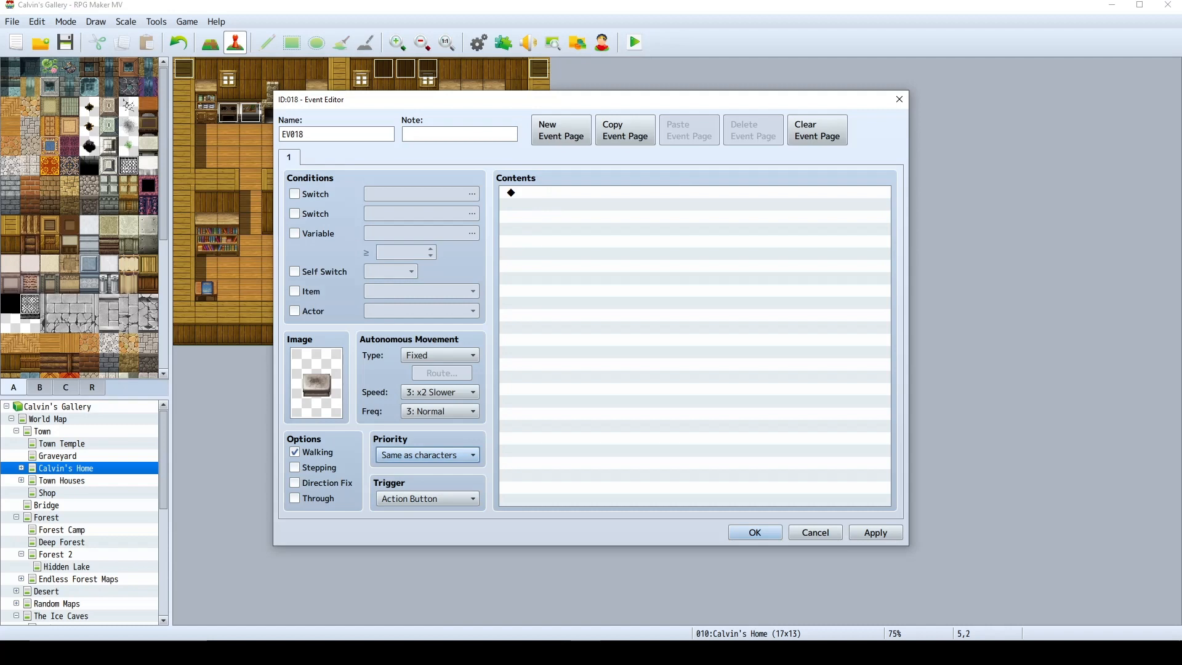
# Add the plugin command OpenSynthesis to the stone block event and save the event.
pyautogui.doubleClick(542, 192)
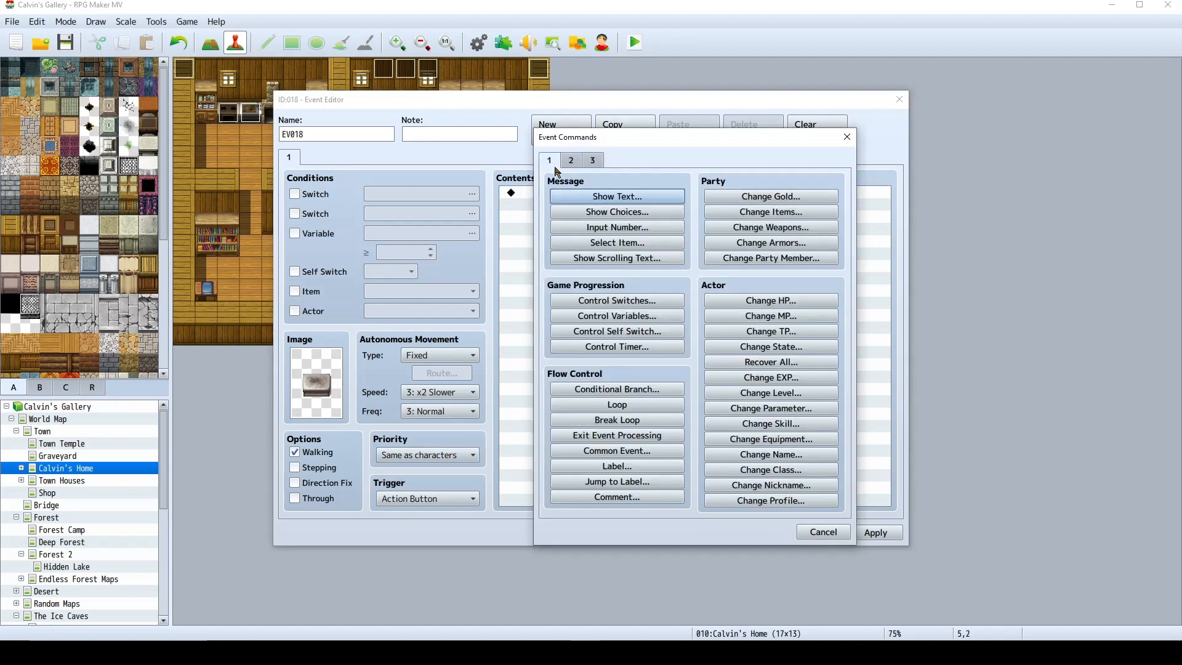
pyautogui.click(599, 163)
pyautogui.click(767, 497)
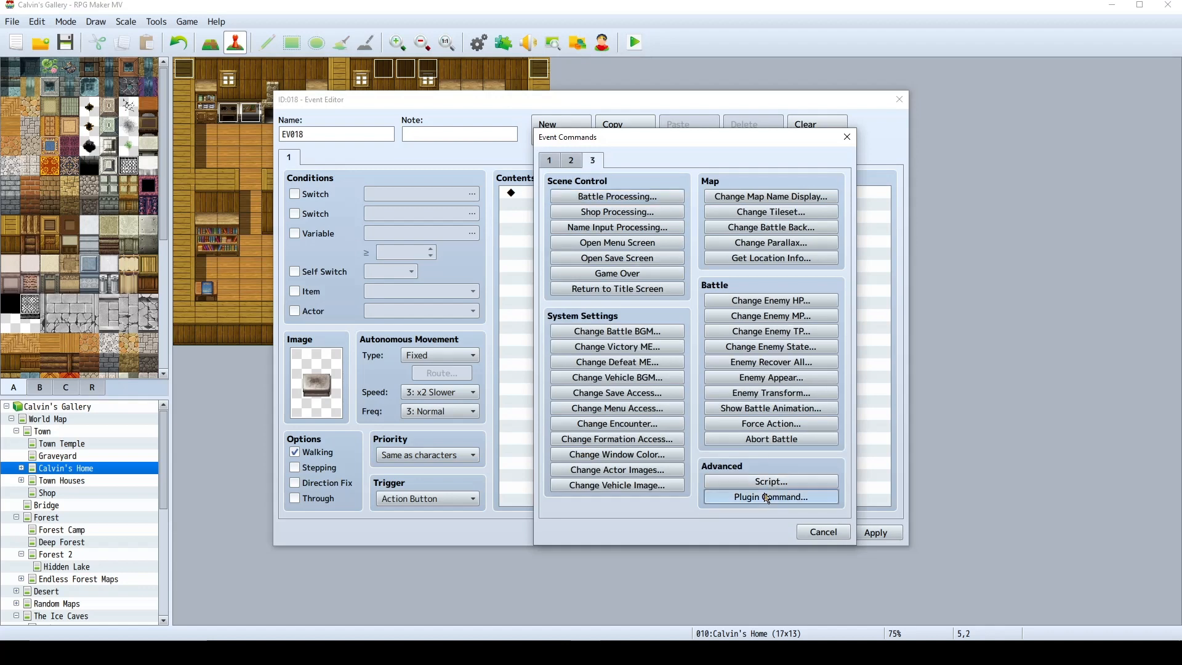
pyautogui.hotkey('alt', 'Tab')
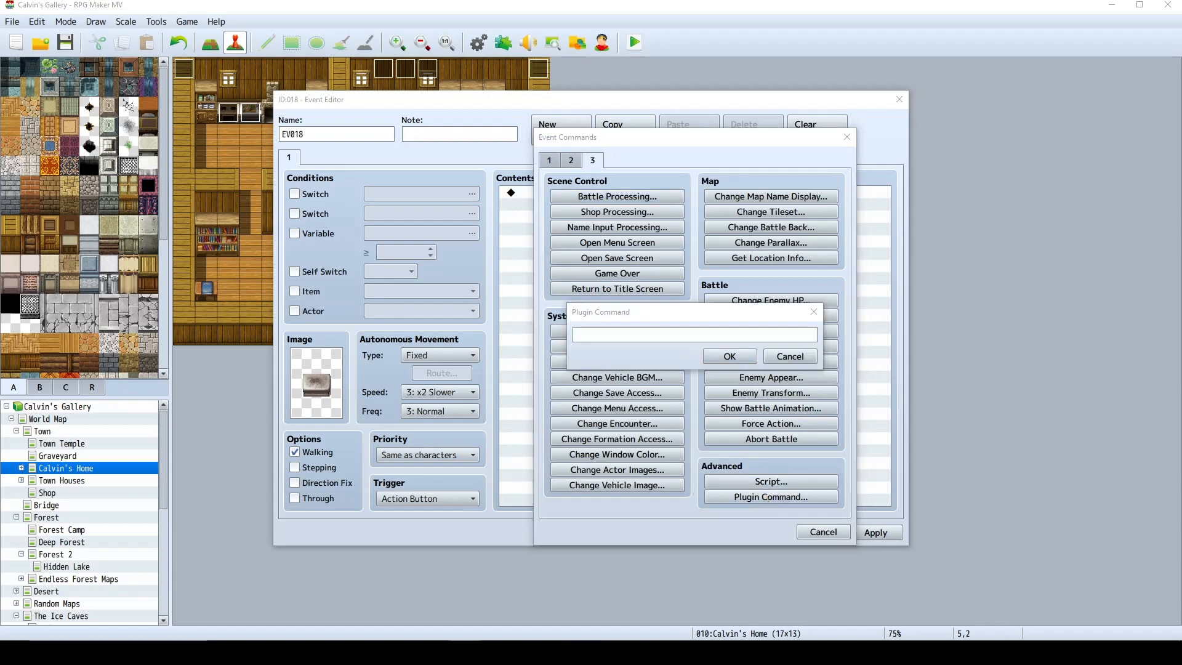
pyautogui.hotkey('alt', 'Tab')
pyautogui.write('OpenSynthesis')
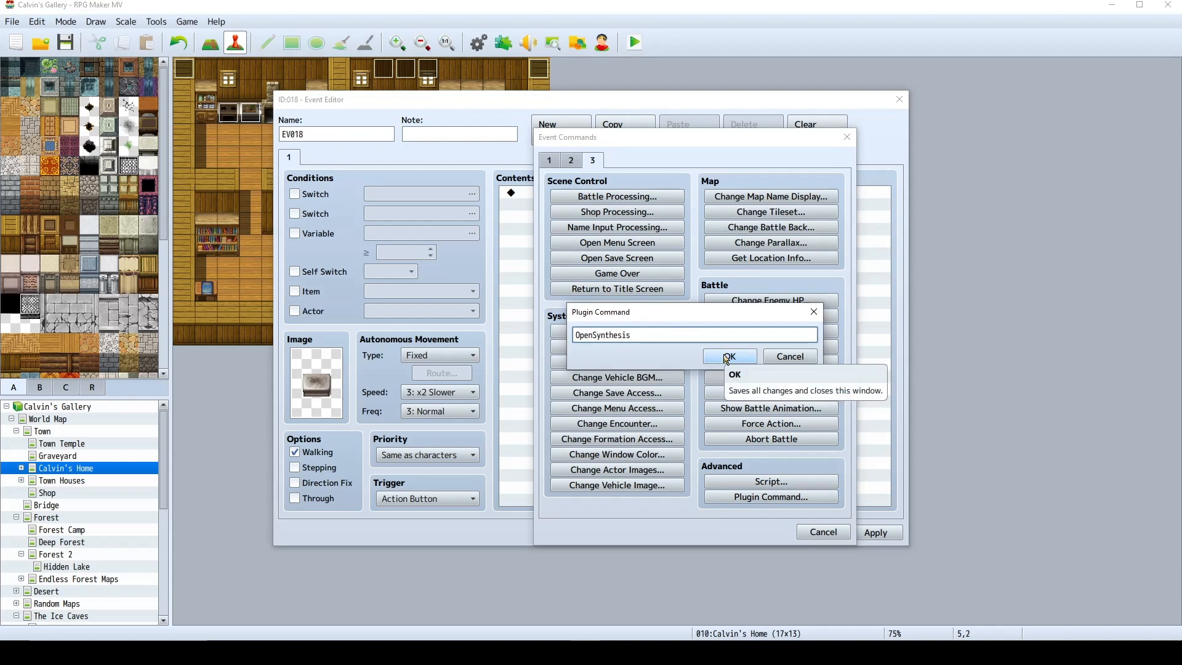
pyautogui.click(728, 356)
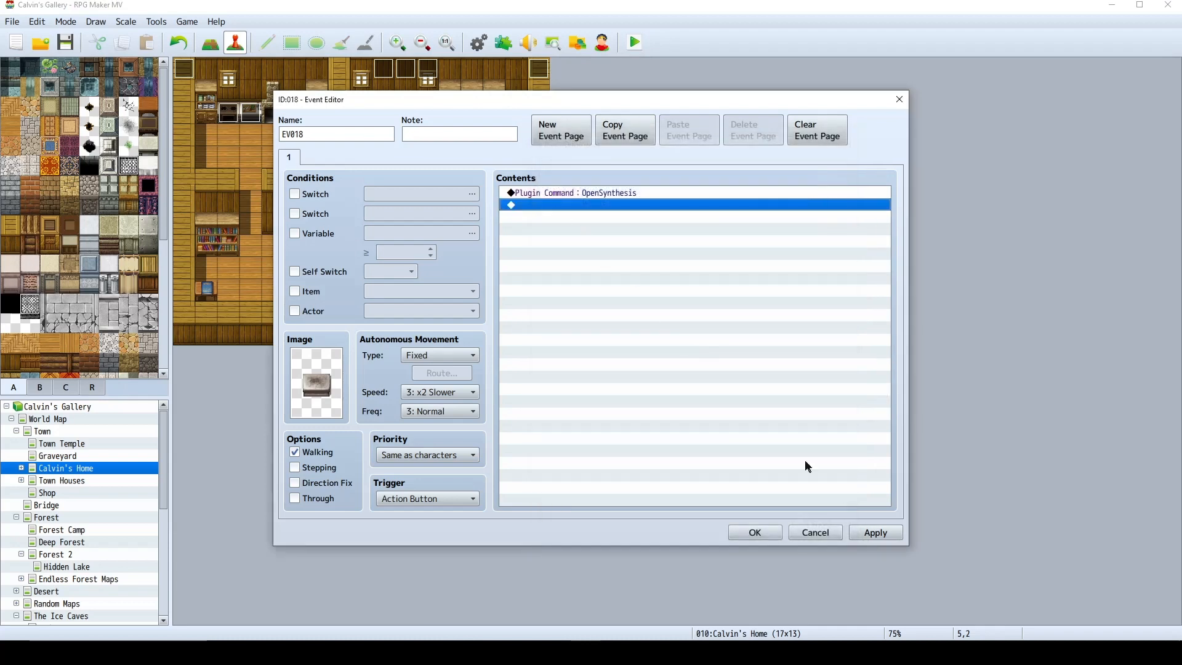
pyautogui.click(873, 533)
pyautogui.click(756, 533)
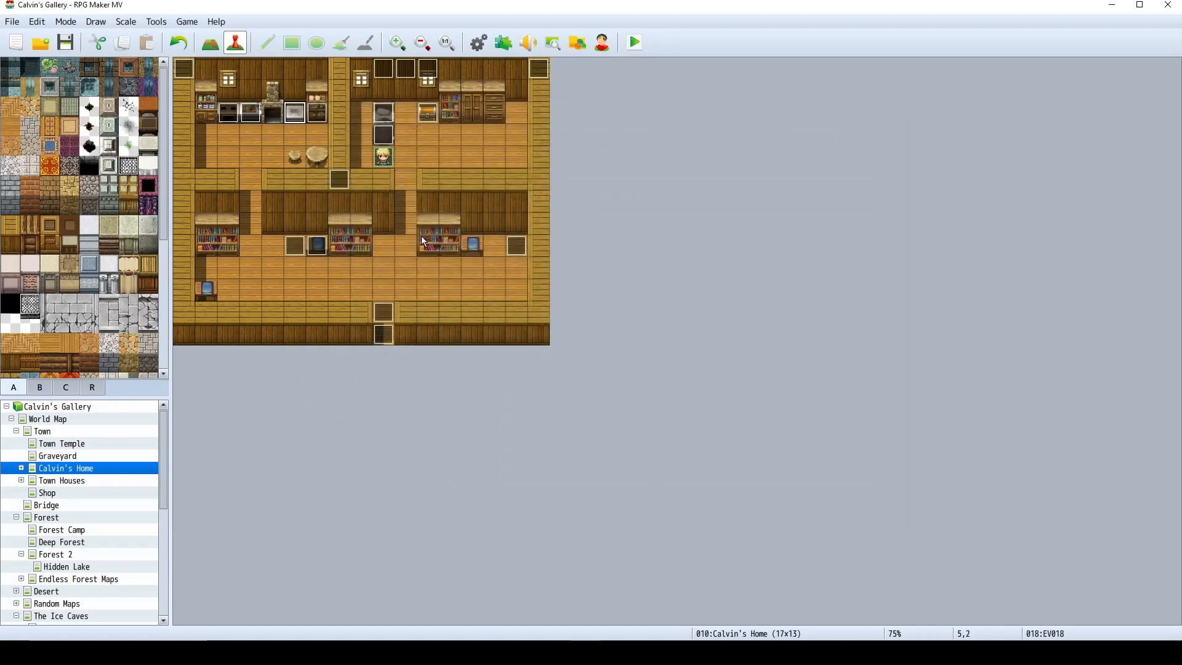
# Save the project and start a maximized playtest.
pyautogui.click(422, 165)
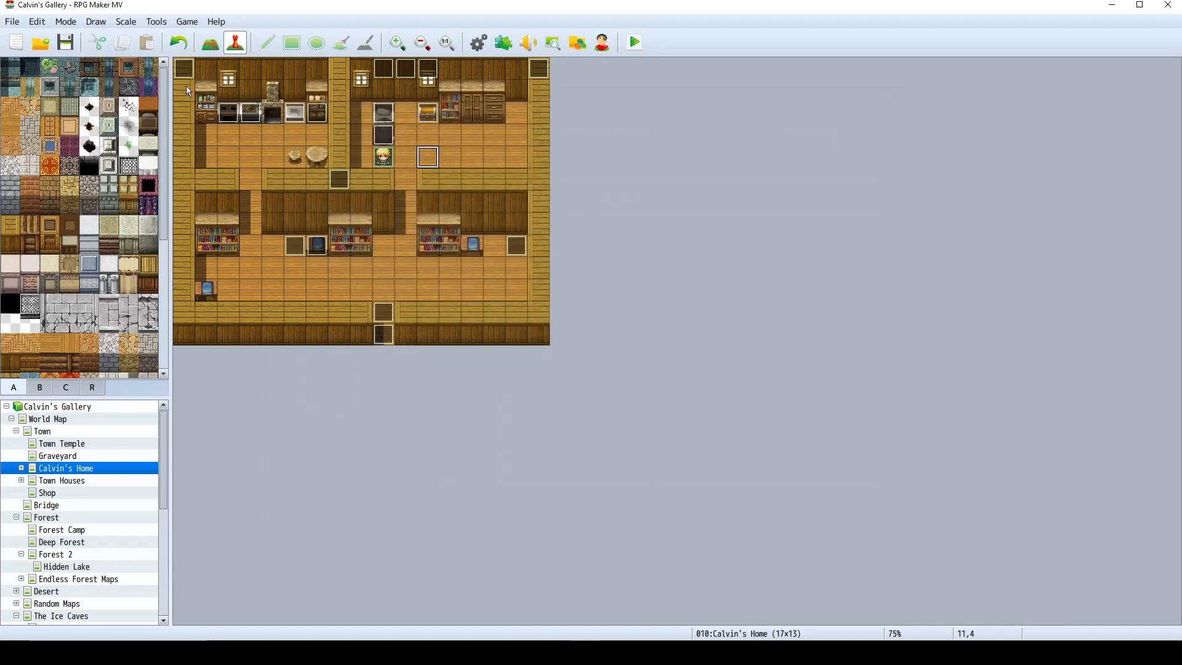
pyautogui.click(67, 42)
pyautogui.click(630, 48)
pyautogui.click(466, 12)
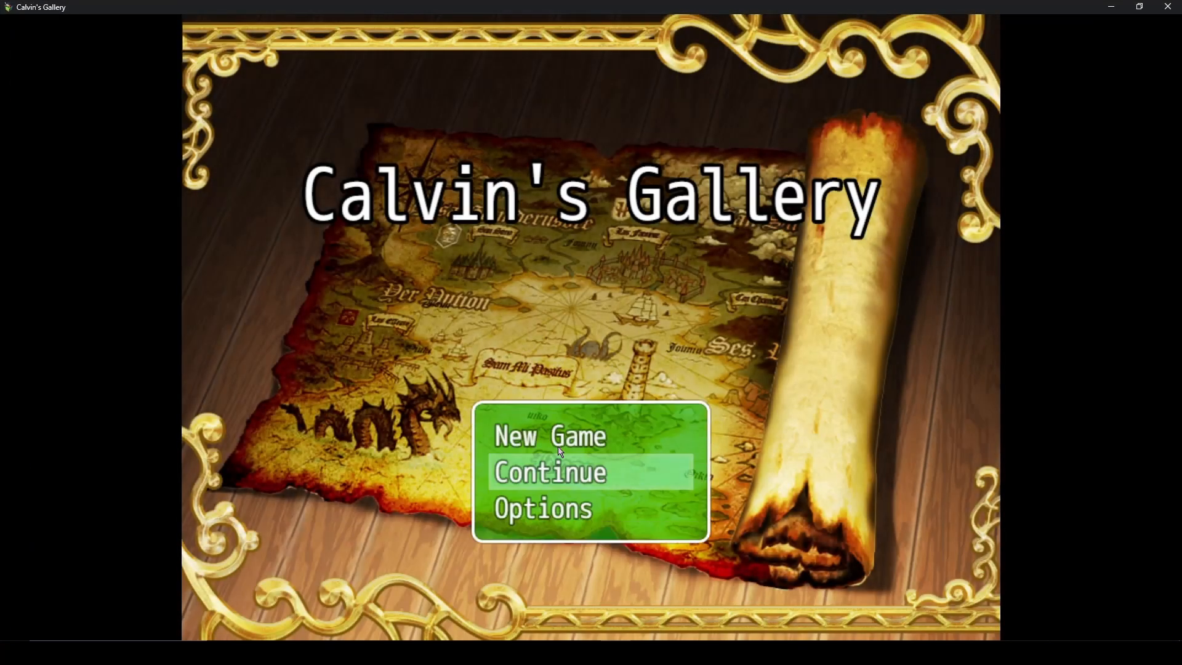
# Set the game's BGM Volume to 0% in the title screen options.
pyautogui.click(553, 506)
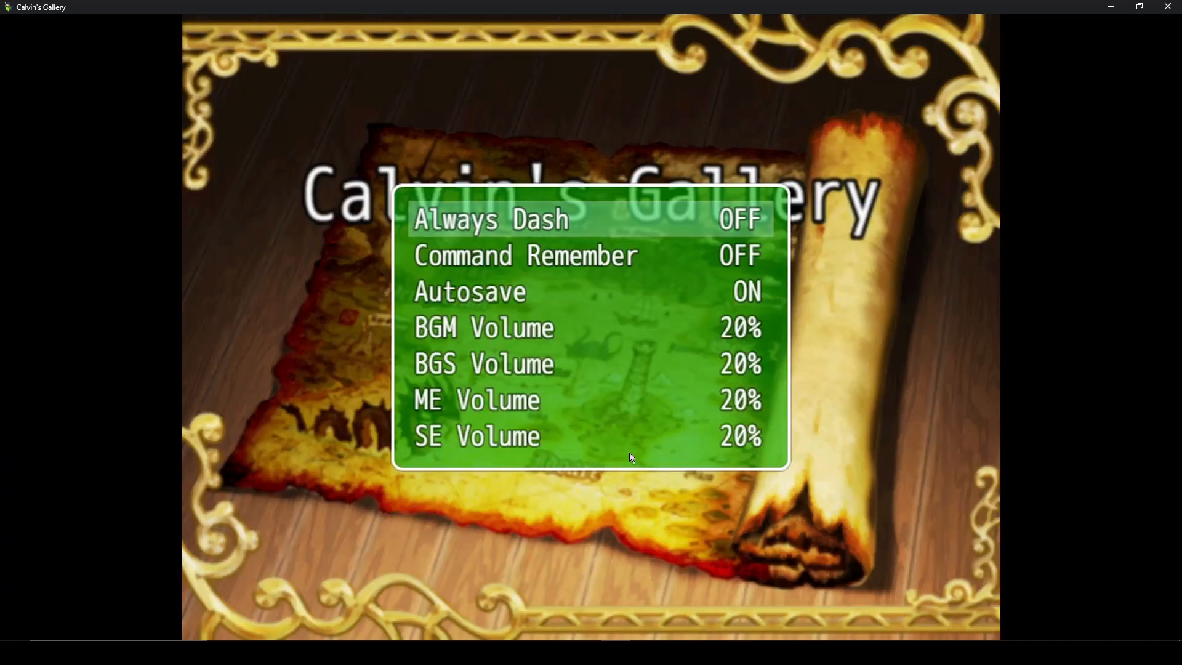
pyautogui.click(593, 331)
pyautogui.click(593, 331)
pyautogui.click(593, 330)
pyautogui.click(593, 331)
pyautogui.click(593, 330)
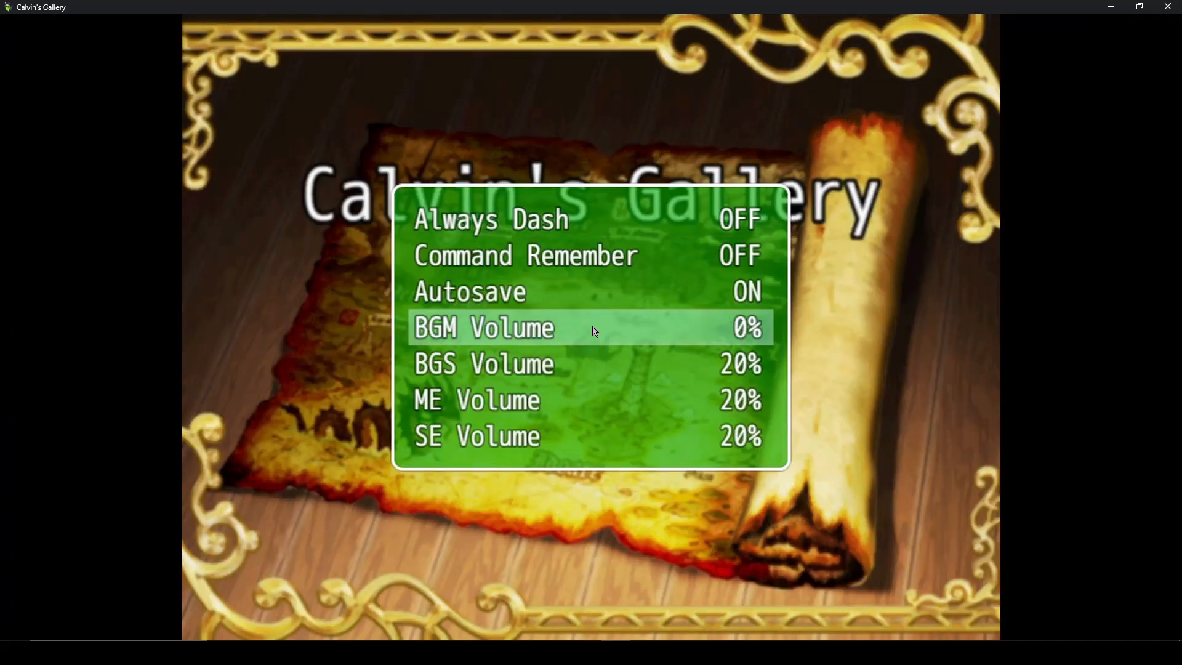
pyautogui.rightClick(593, 330)
# Start a new game, open the bedroom chest and step away from it.
pyautogui.click(597, 438)
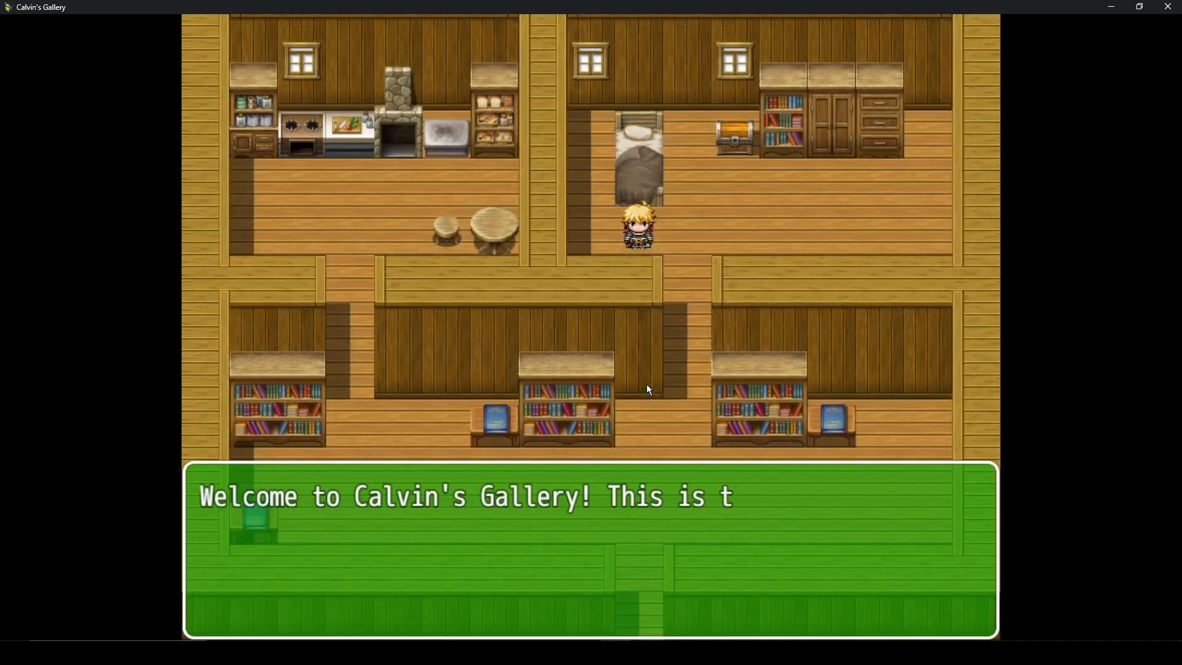
pyautogui.click(745, 150)
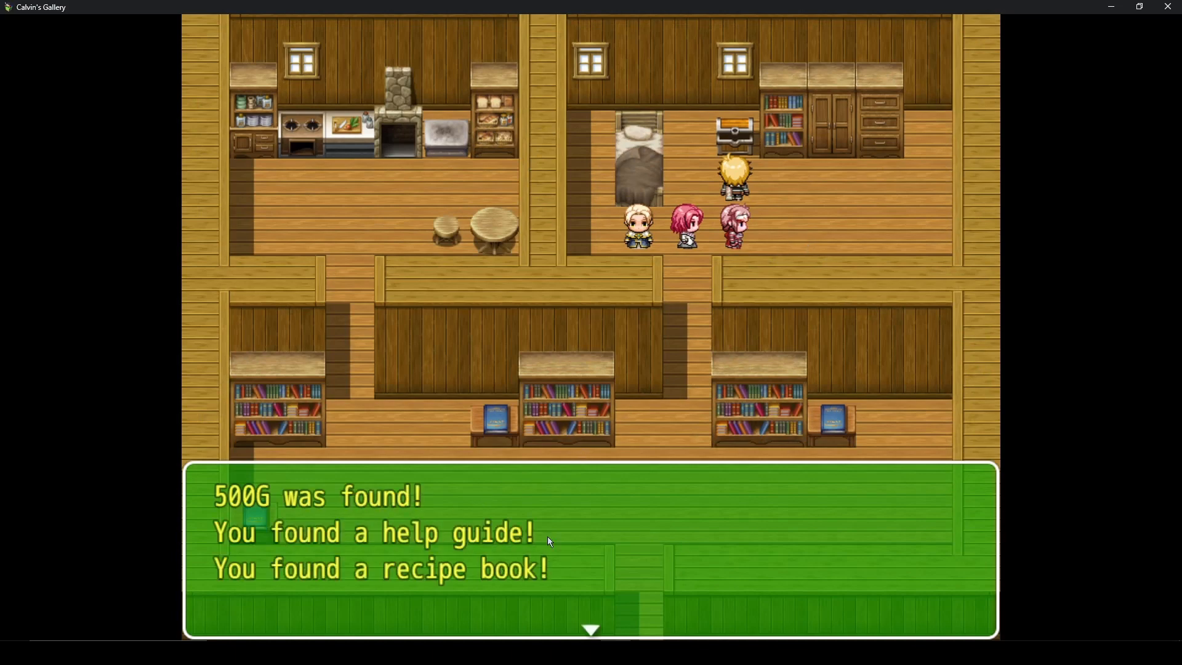
pyautogui.click(758, 262)
pyautogui.click(766, 232)
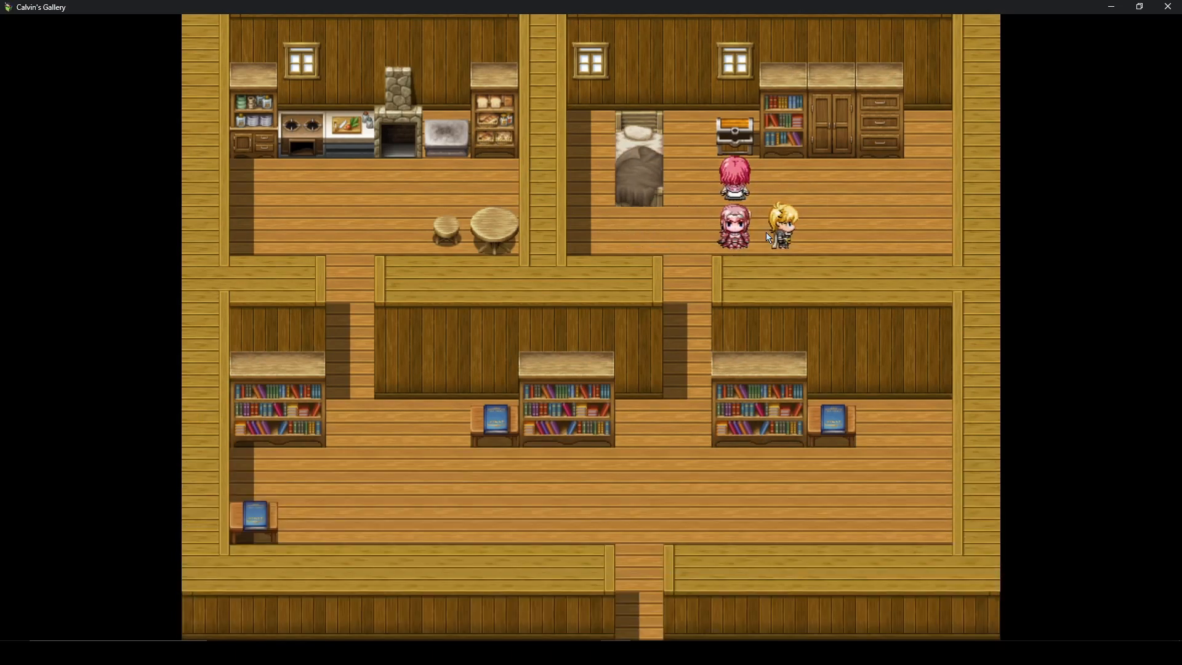
# Examine the recipes and their ingredients in the main menu's Synthesis screen, and return to the map.
pyautogui.rightClick(766, 232)
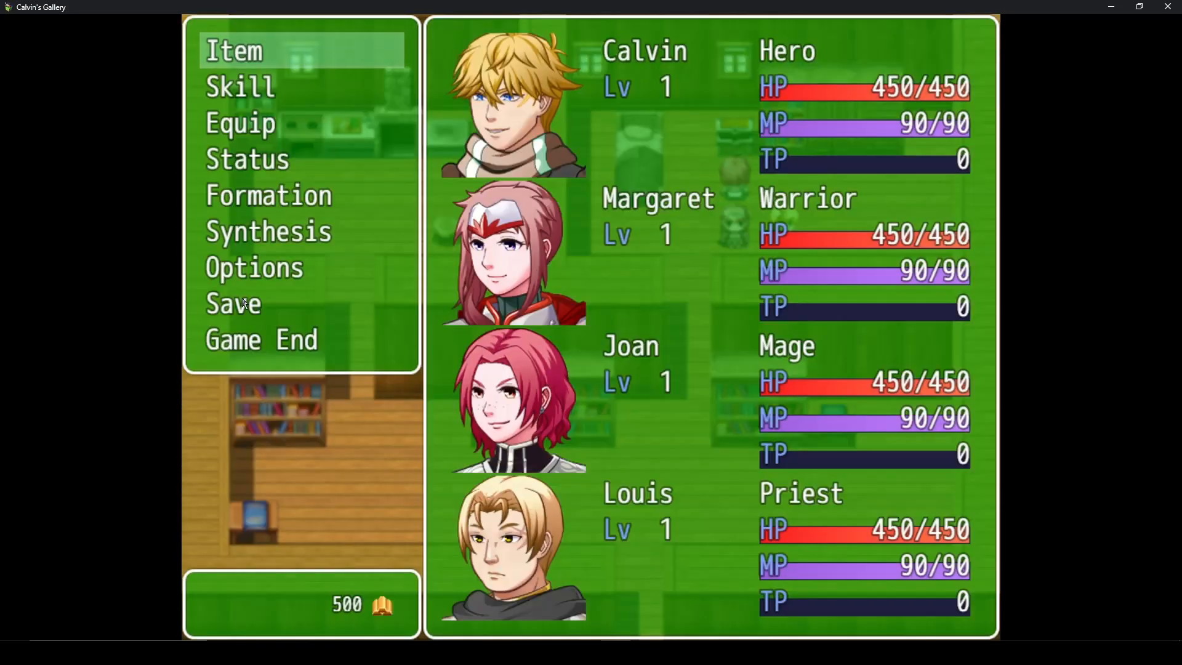
pyautogui.click(272, 234)
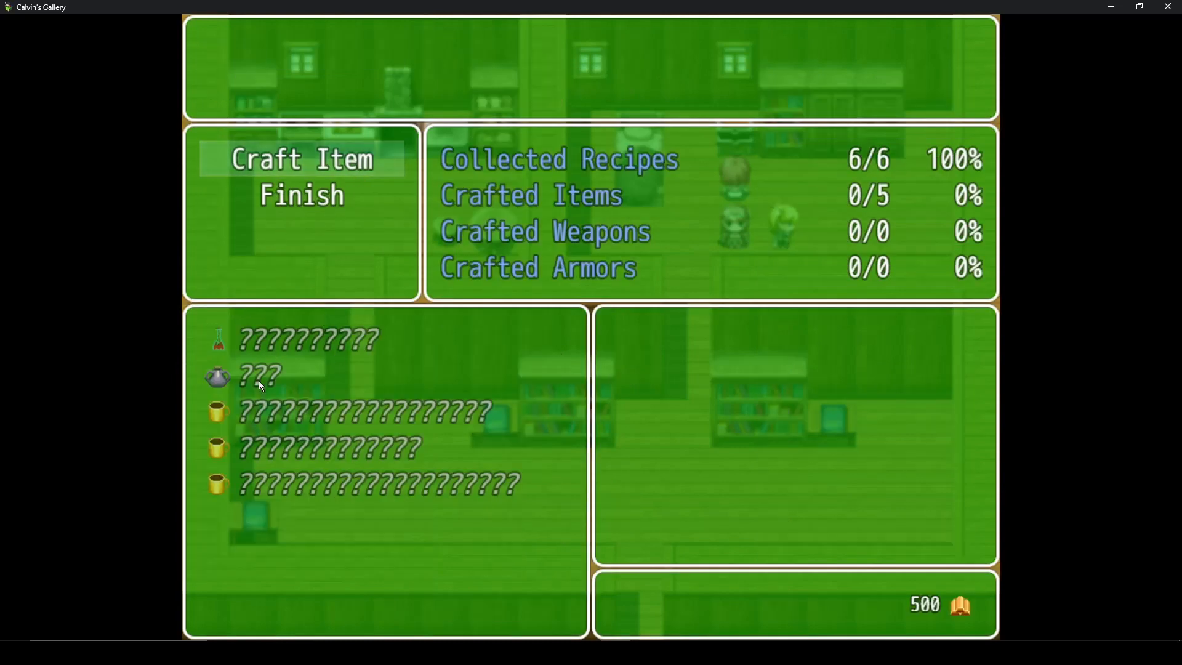
pyautogui.click(308, 162)
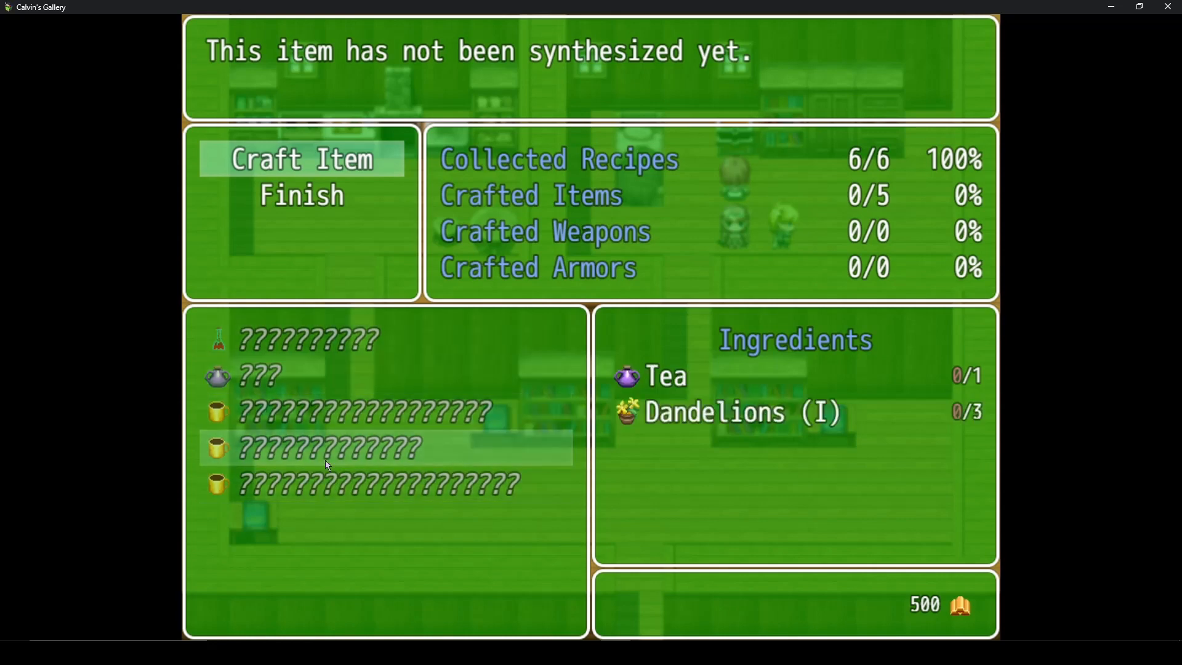
pyautogui.rightClick(349, 489)
pyautogui.rightClick(349, 489)
pyautogui.rightClick(420, 444)
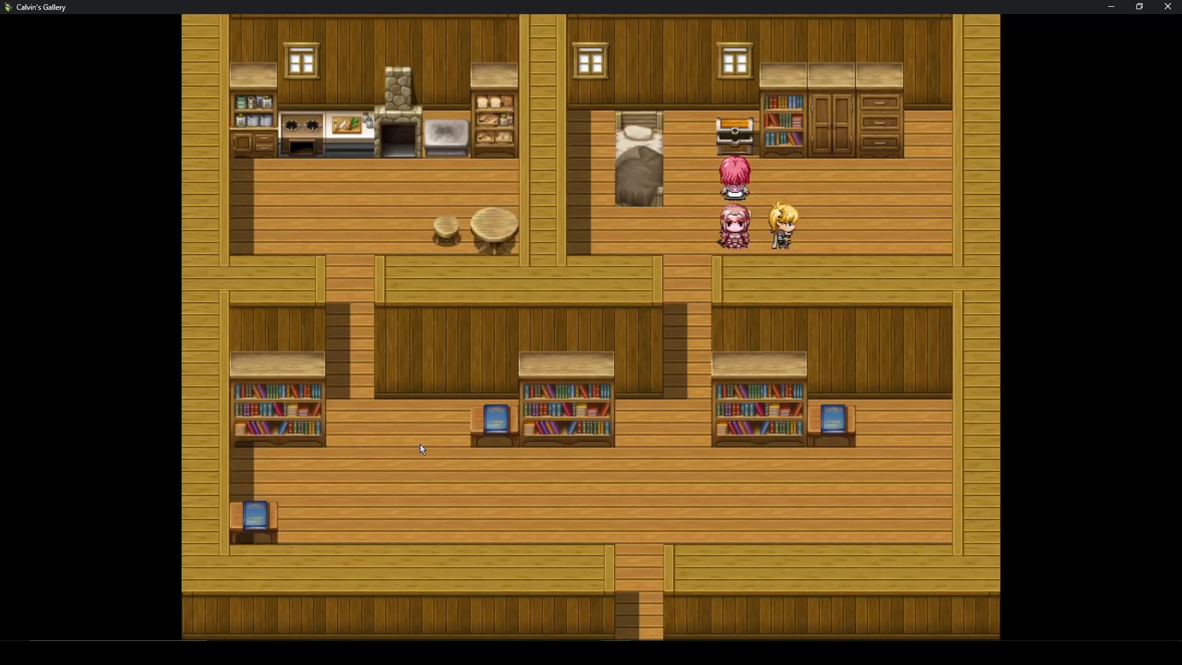
# Walk the party to the kitchen's stone block, check that it opens the crafting screen, and close it.
pyautogui.click(450, 154)
pyautogui.click(684, 425)
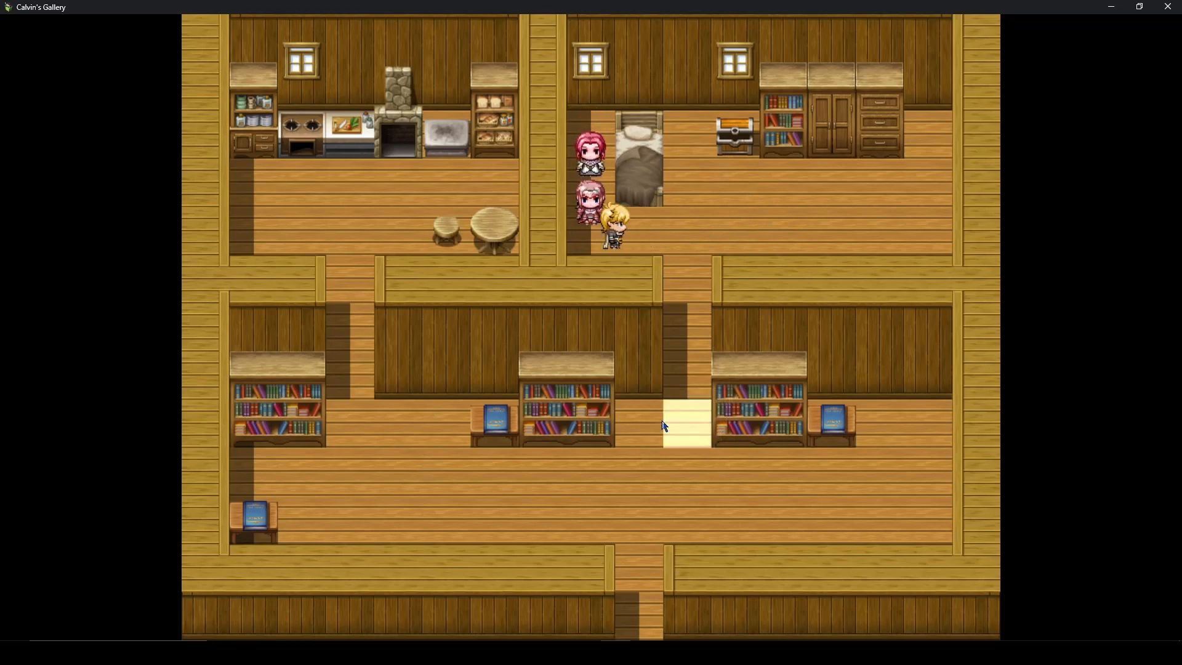
pyautogui.click(356, 385)
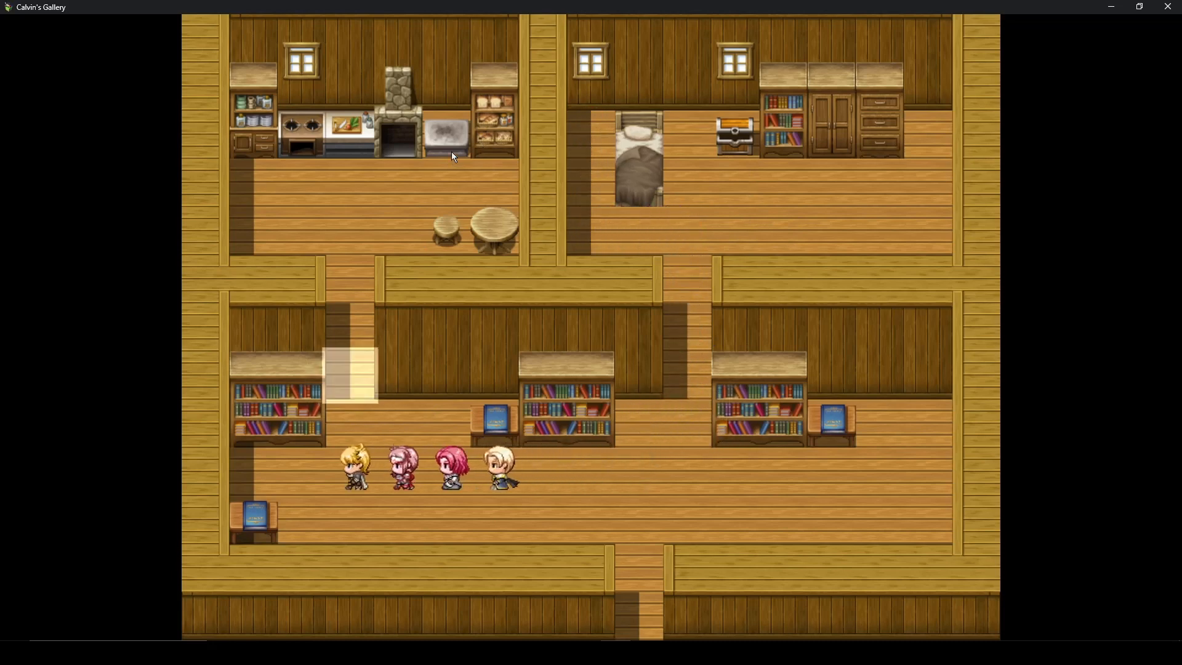
pyautogui.click(457, 170)
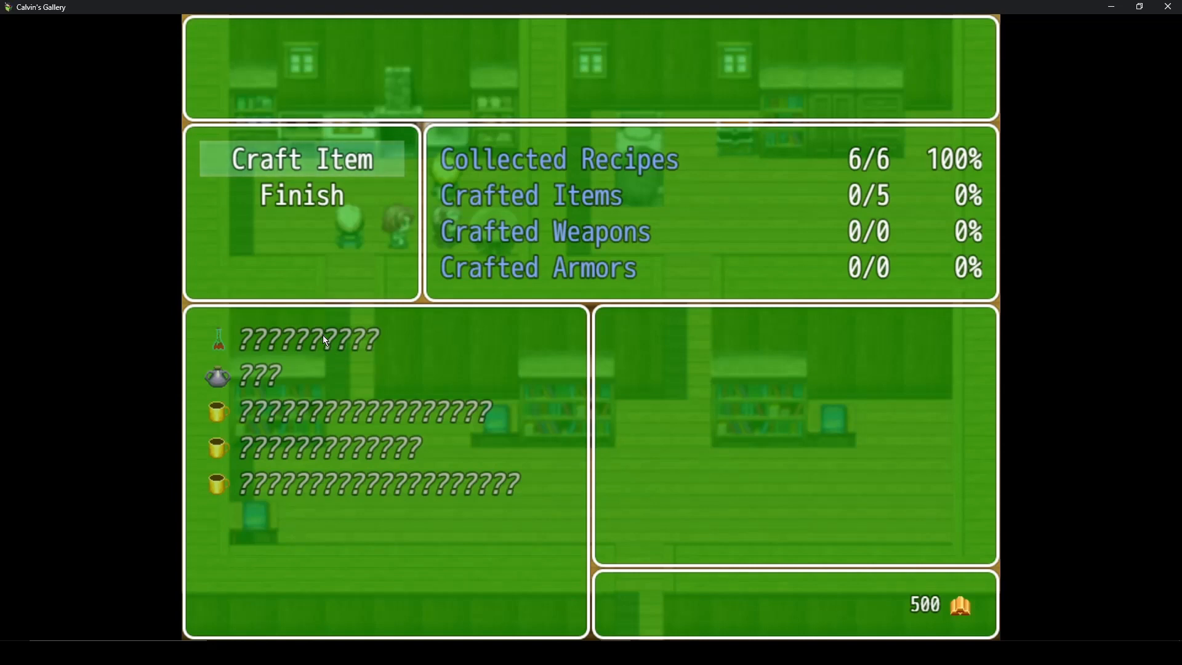
pyautogui.rightClick(310, 176)
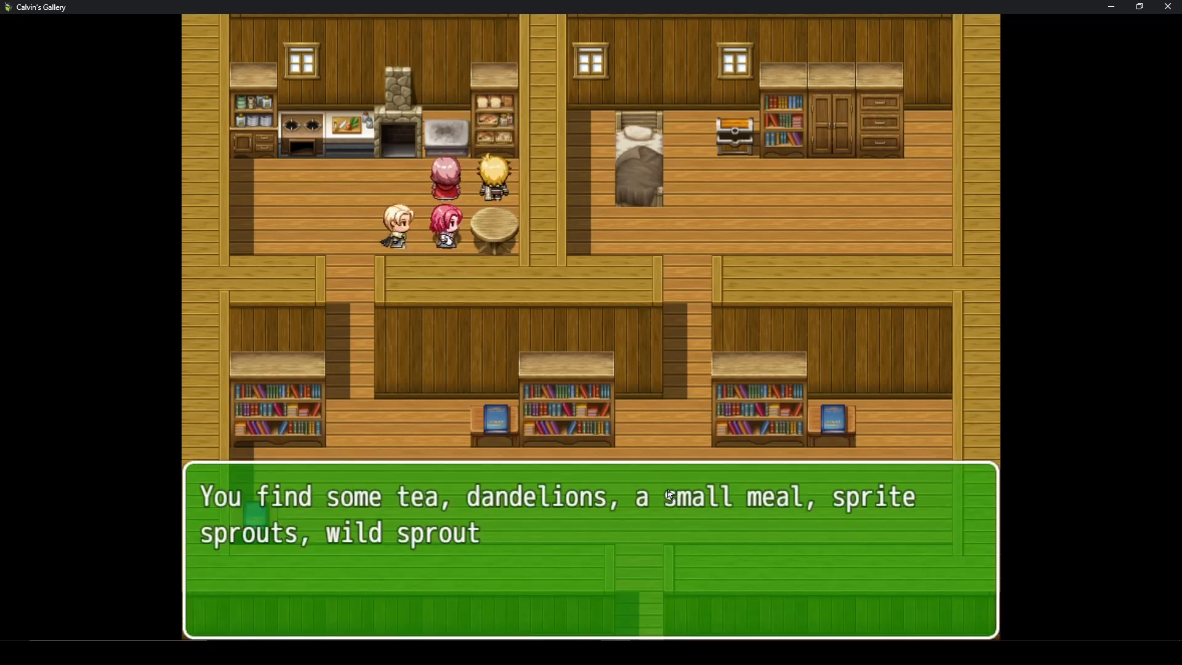
# Collect the ingredients from the kitchen shelf and craft one Weak Dandelion Tea at the stone block.
pyautogui.click(636, 364)
pyautogui.click(438, 352)
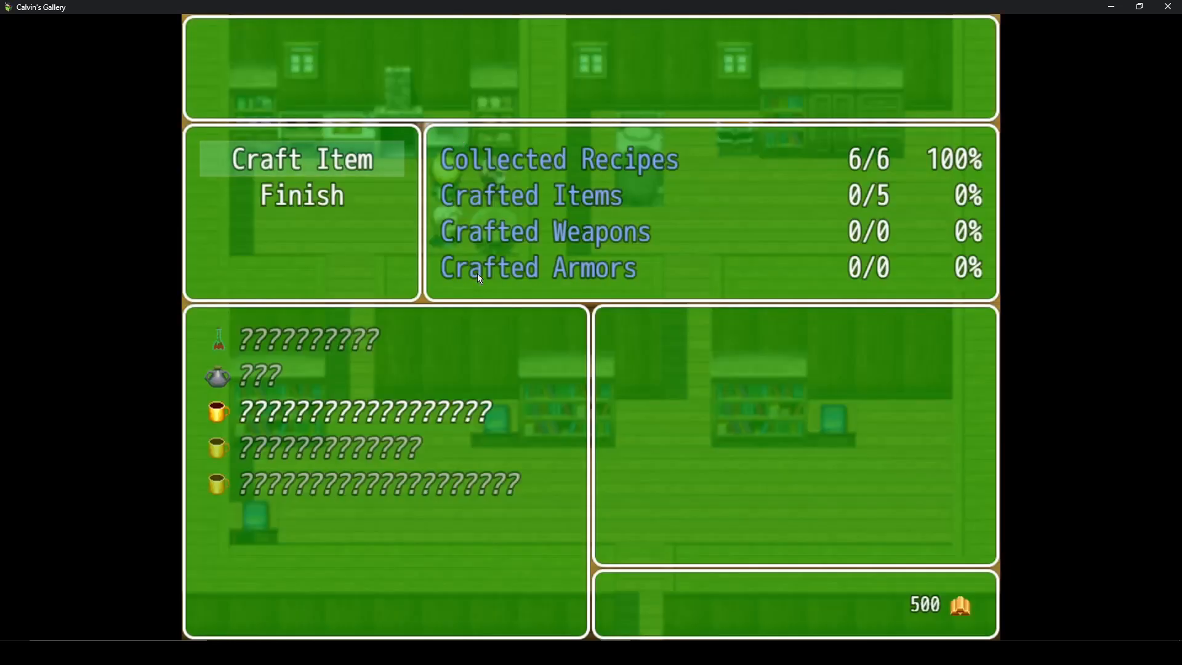
pyautogui.click(324, 157)
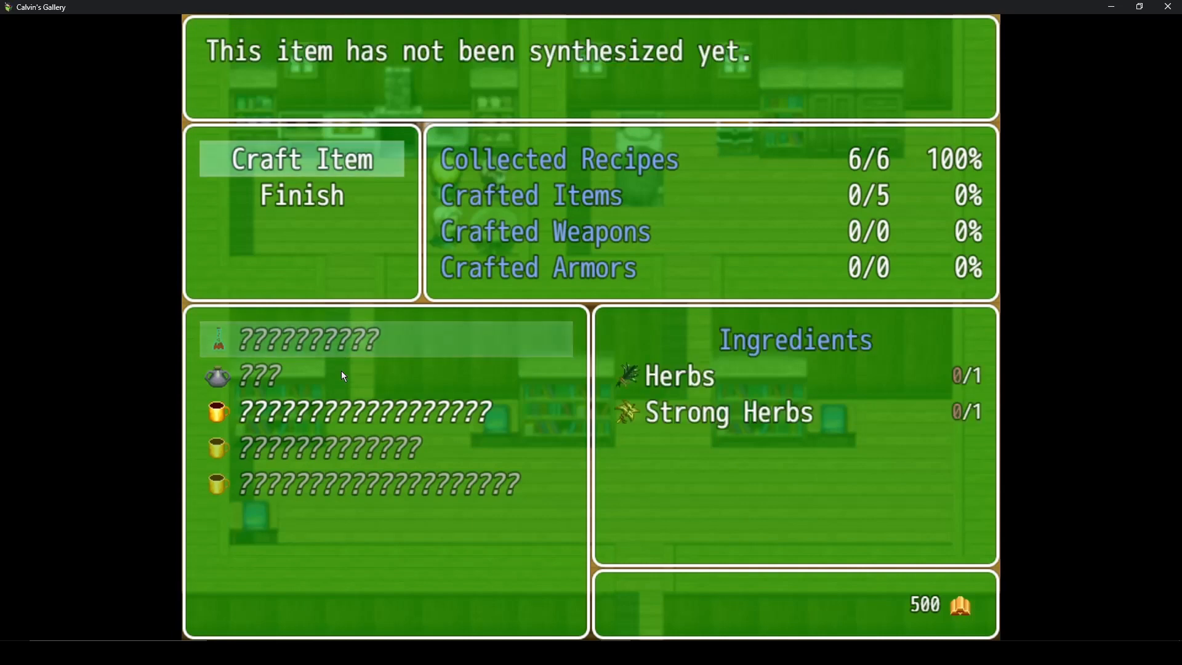
pyautogui.click(342, 421)
pyautogui.click(345, 426)
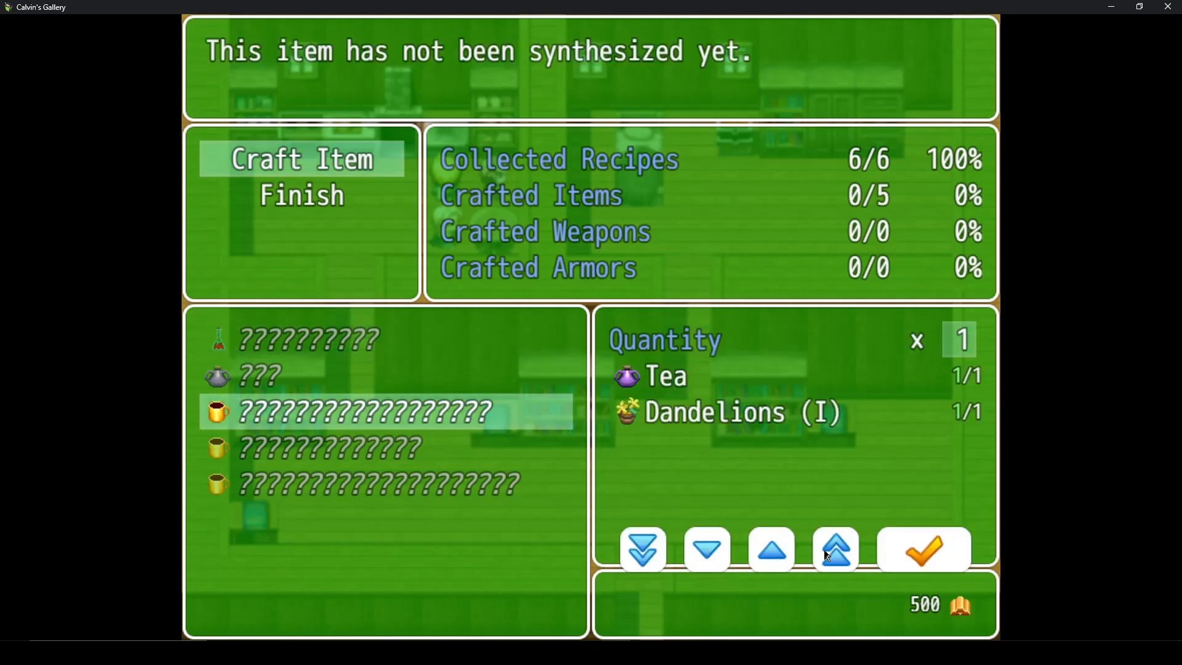
pyautogui.click(919, 550)
# Check the remaining recipes, leave the crafting screen and walk the party to the house's front exit.
pyautogui.click(322, 382)
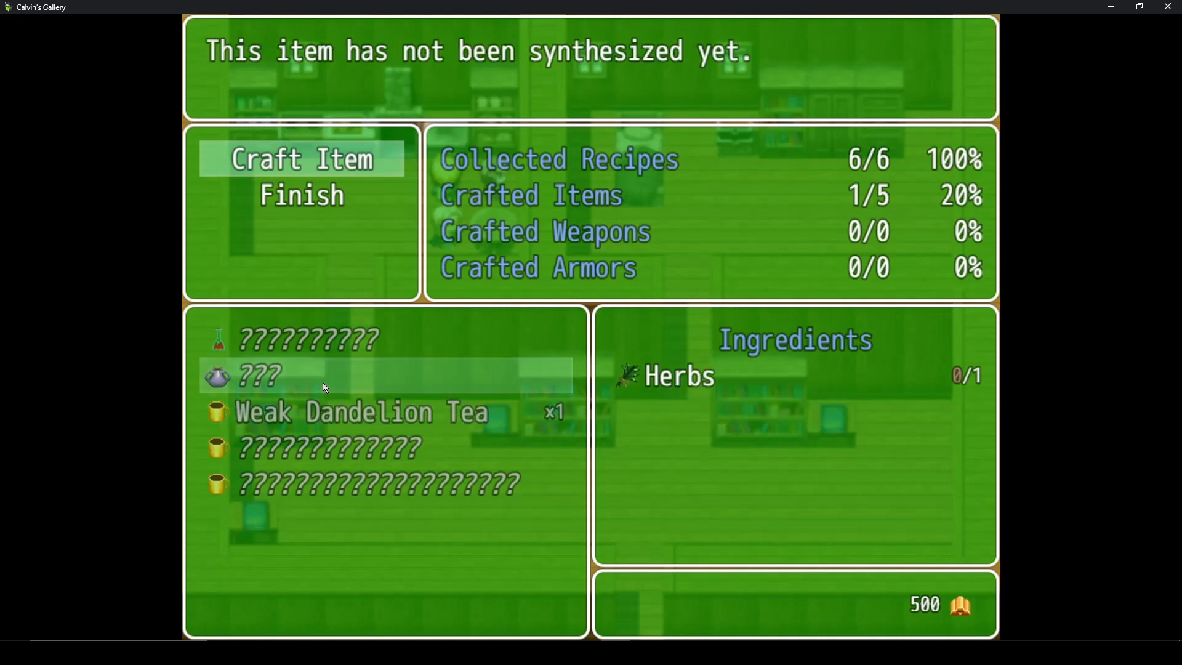
pyautogui.click(301, 416)
pyautogui.rightClick(299, 411)
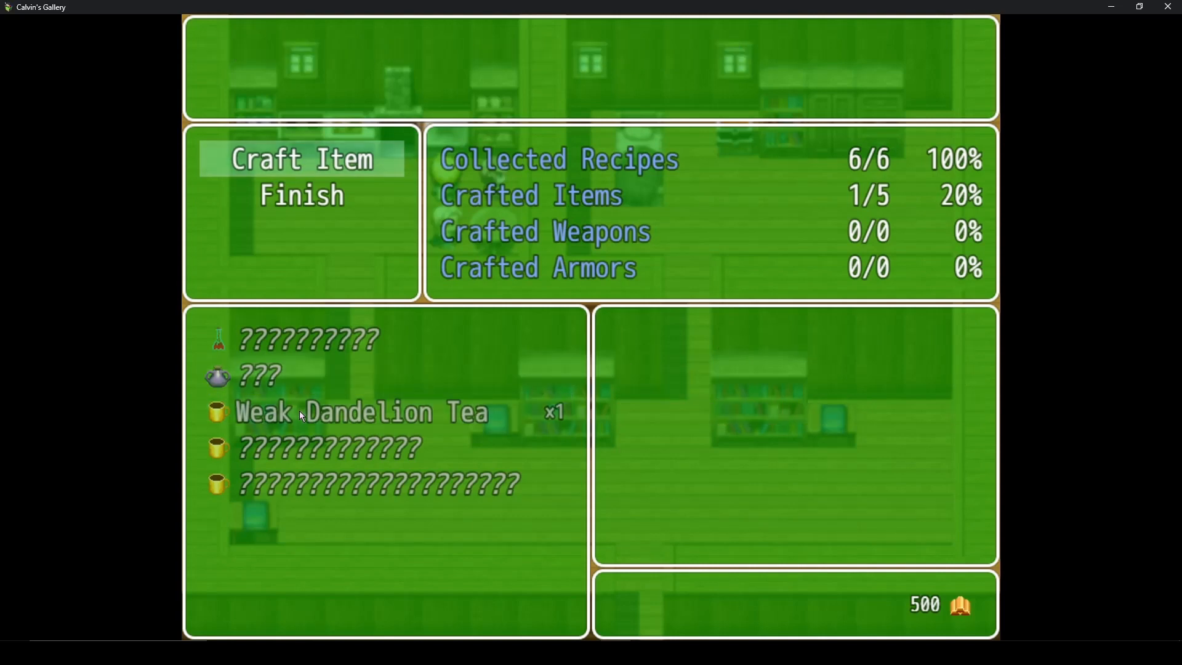
pyautogui.rightClick(299, 411)
pyautogui.click(647, 624)
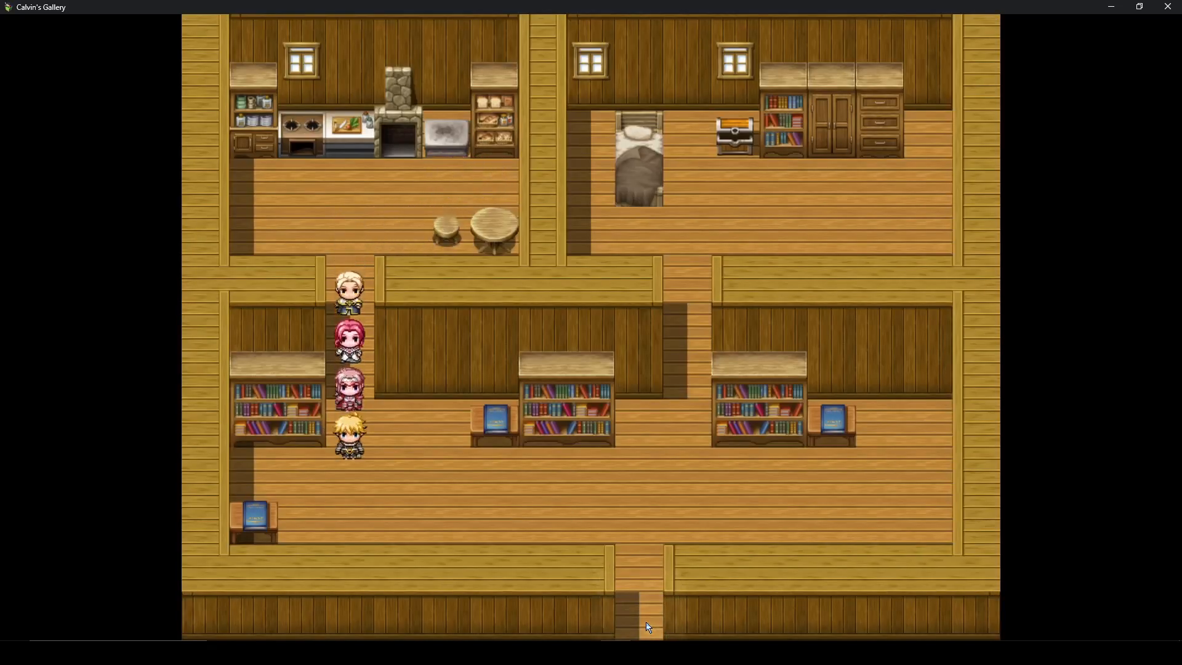
pyautogui.click(648, 626)
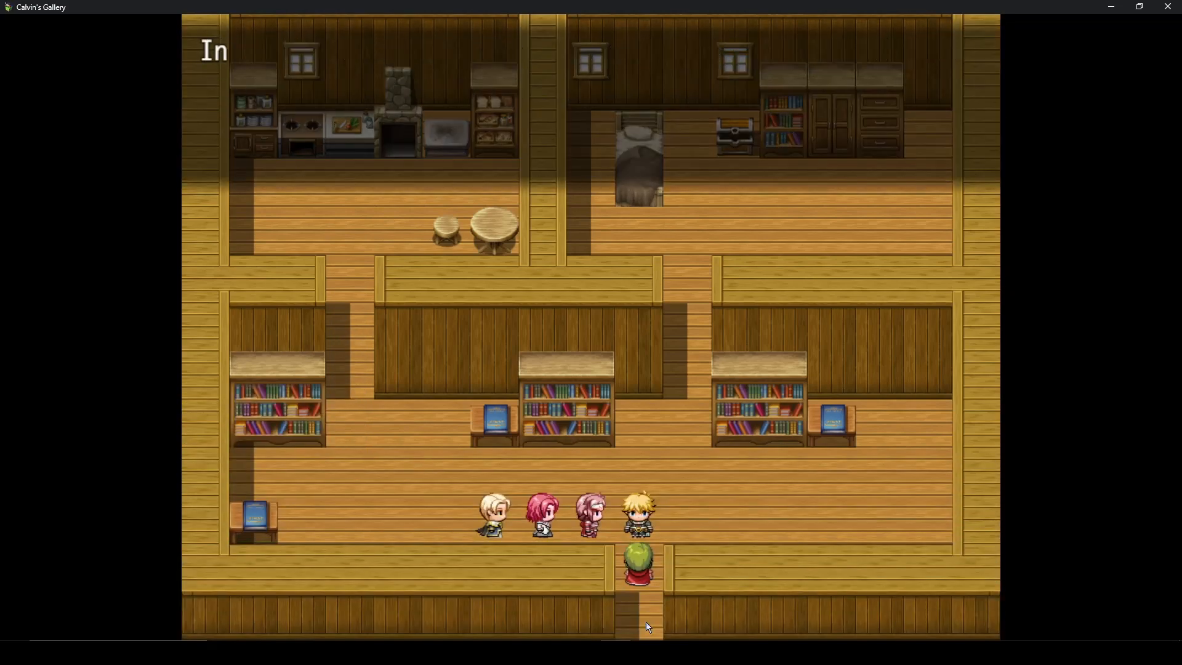
# Leave the house, dismiss the dialogue outside, and walk the party through town into the fenced herb garden.
pyautogui.click(649, 626)
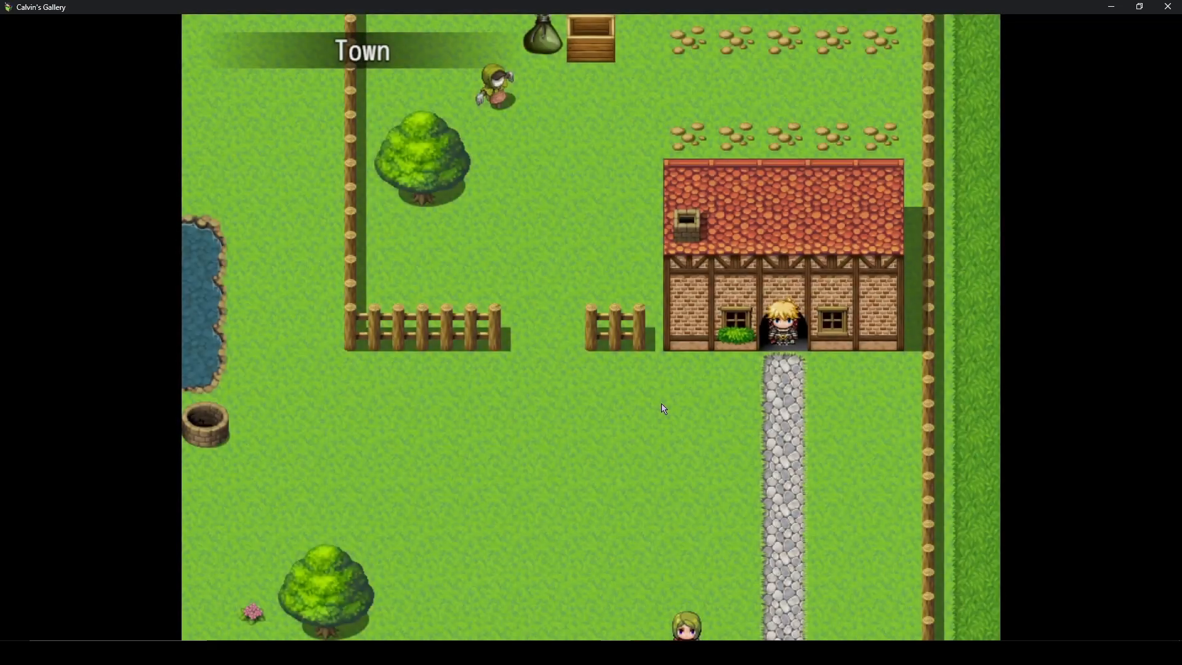
pyautogui.click(718, 393)
pyautogui.click(757, 471)
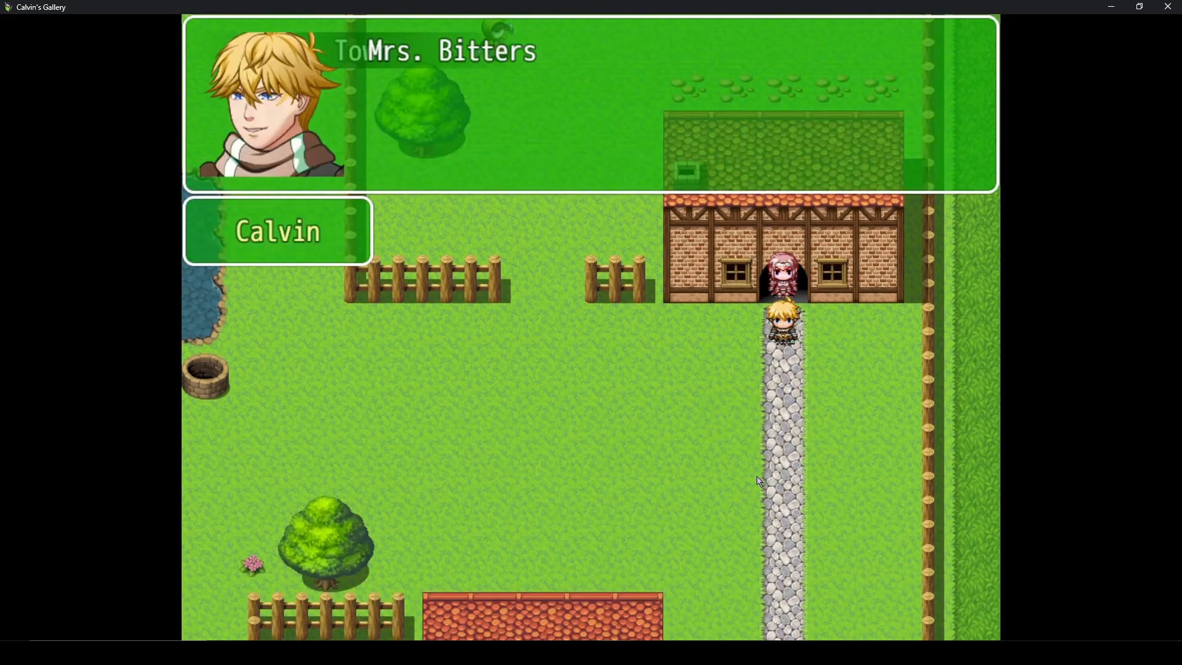
pyautogui.click(758, 470)
pyautogui.click(758, 564)
pyautogui.press('Down')
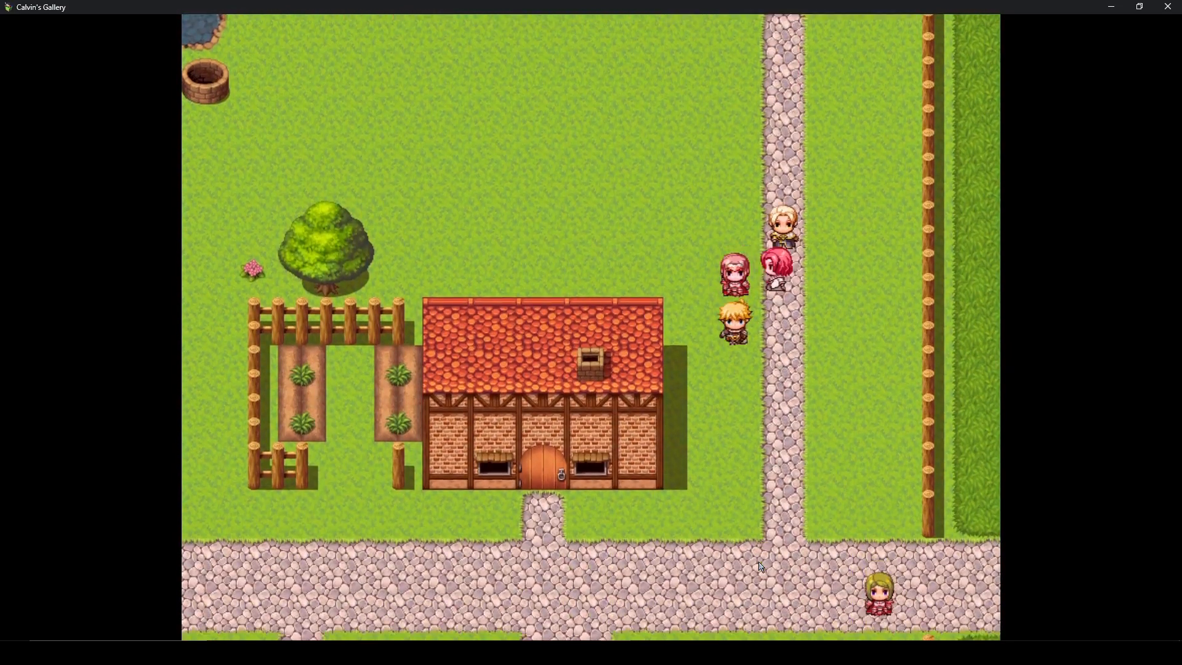
pyautogui.press('Left')
pyautogui.press('Up')
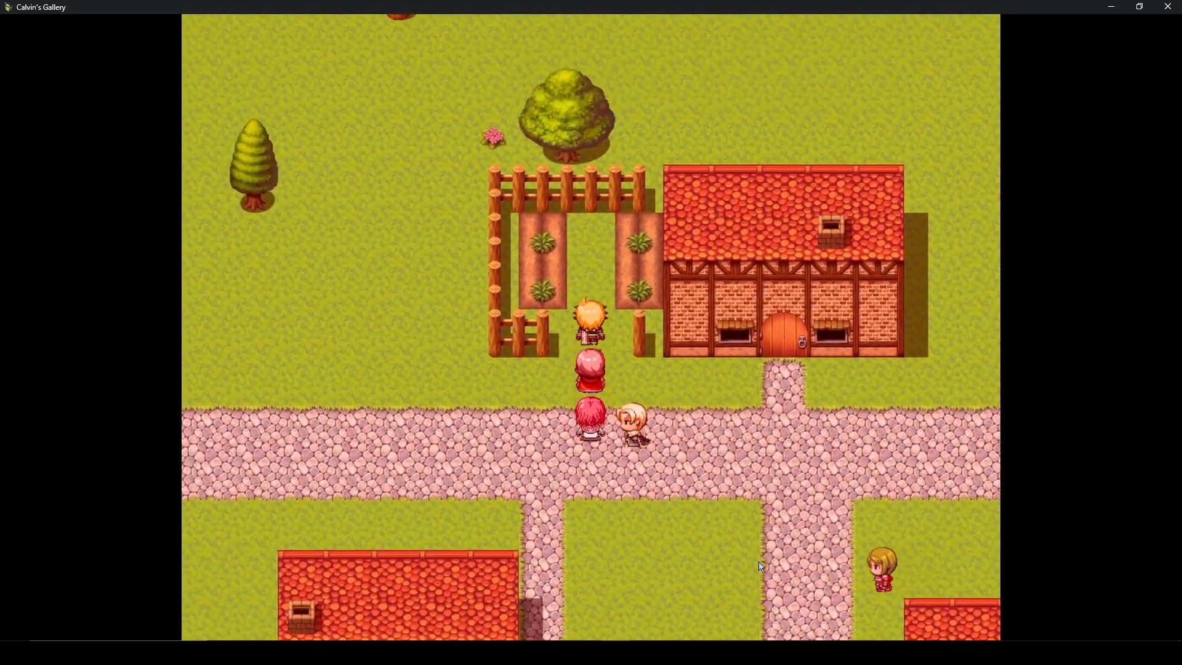
# Harvest the herbs growing on both plots of the fenced garden.
pyautogui.press('Right')
pyautogui.press('Return')
pyautogui.press('Up')
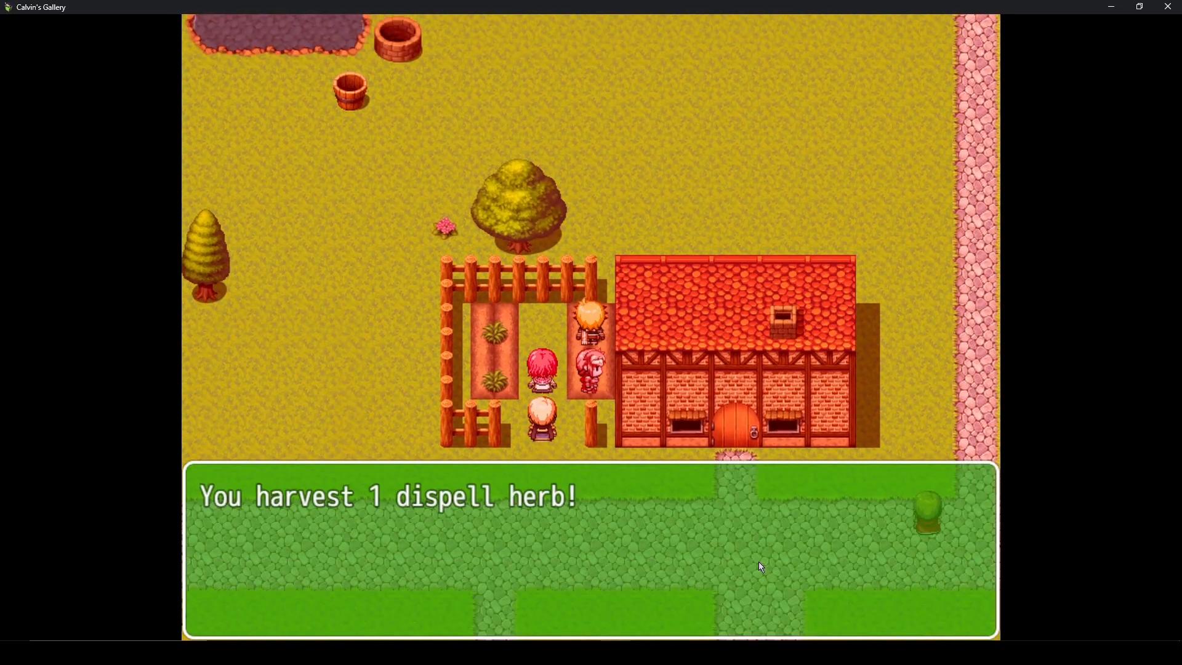
pyautogui.press('Return')
pyautogui.press('Left')
pyautogui.press('Return')
pyautogui.press('Down')
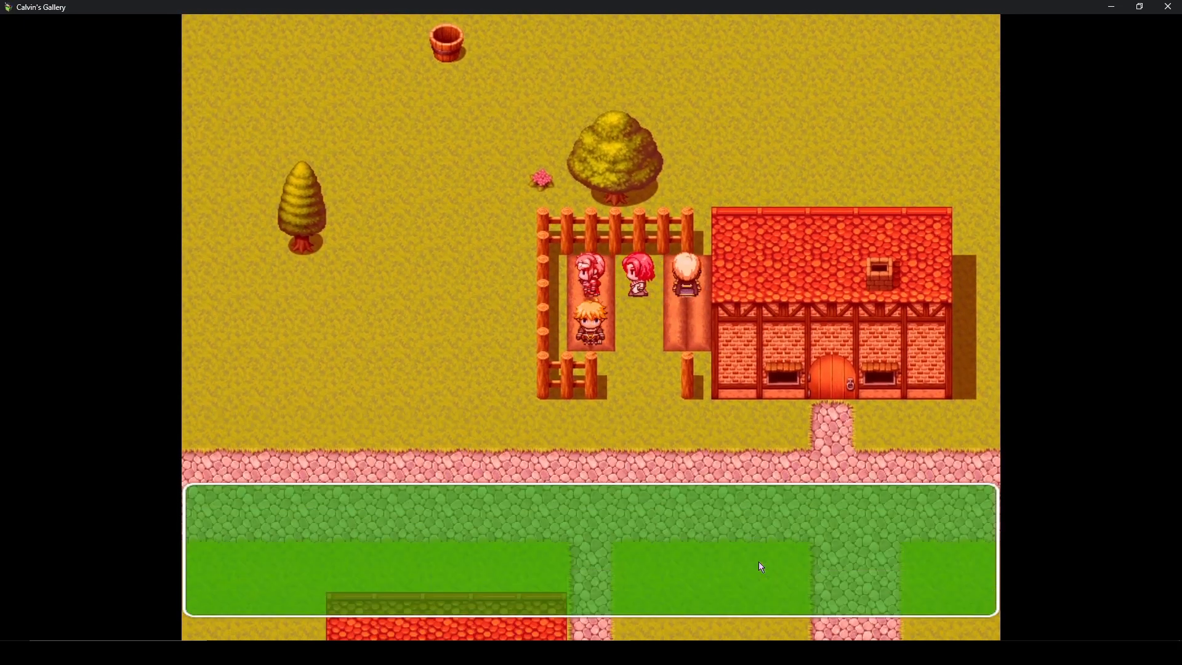
pyautogui.press('Return')
# Walk the party to the house behind the row of bushes and harvest the plants in its window boxes.
pyautogui.press('Down')
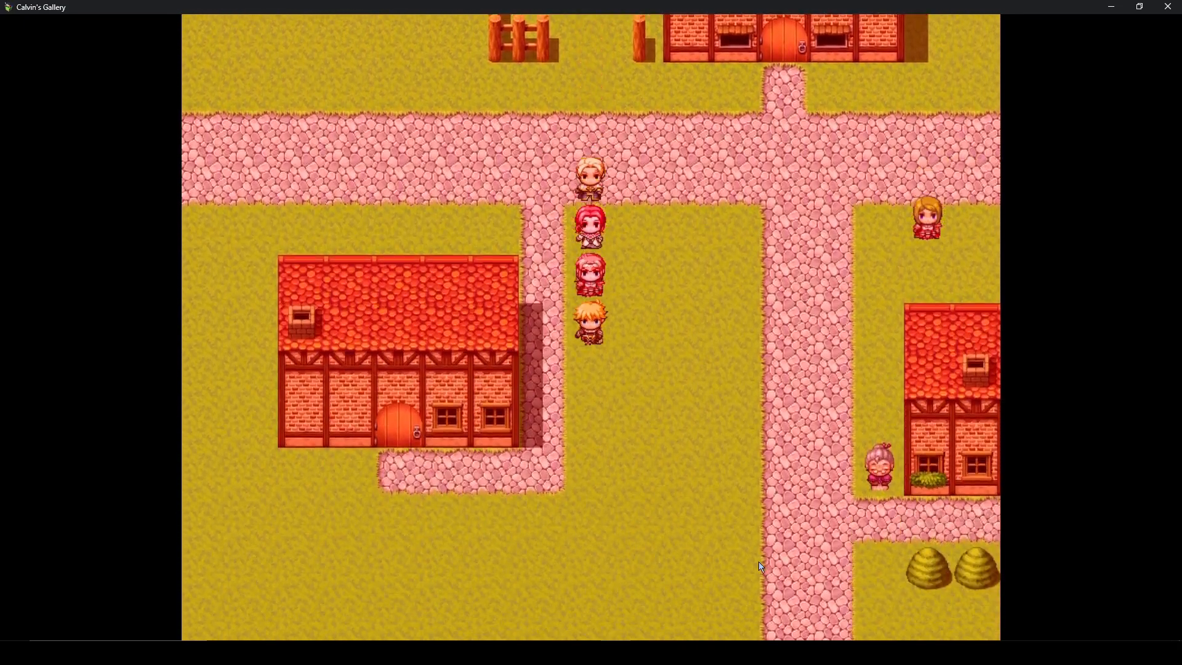
pyautogui.press('Right')
pyautogui.press('Right')
pyautogui.press('Up')
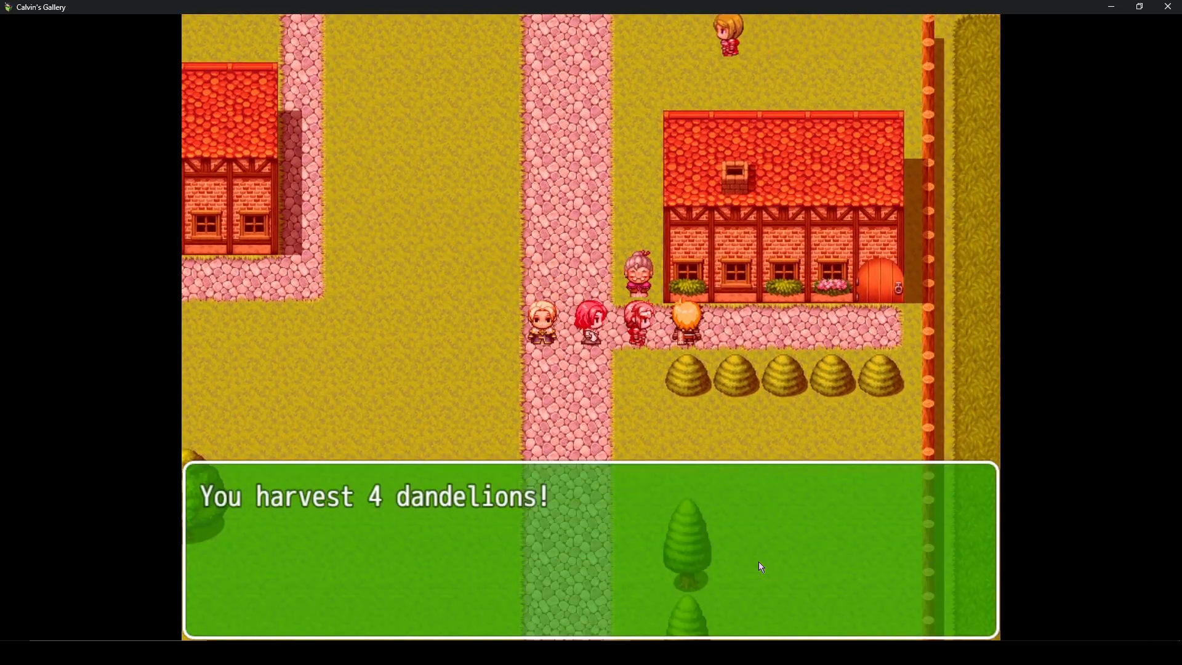
pyautogui.press('Return')
pyautogui.press('Right')
pyautogui.press('Up')
pyautogui.press('Return')
pyautogui.press('Right')
pyautogui.press('Up')
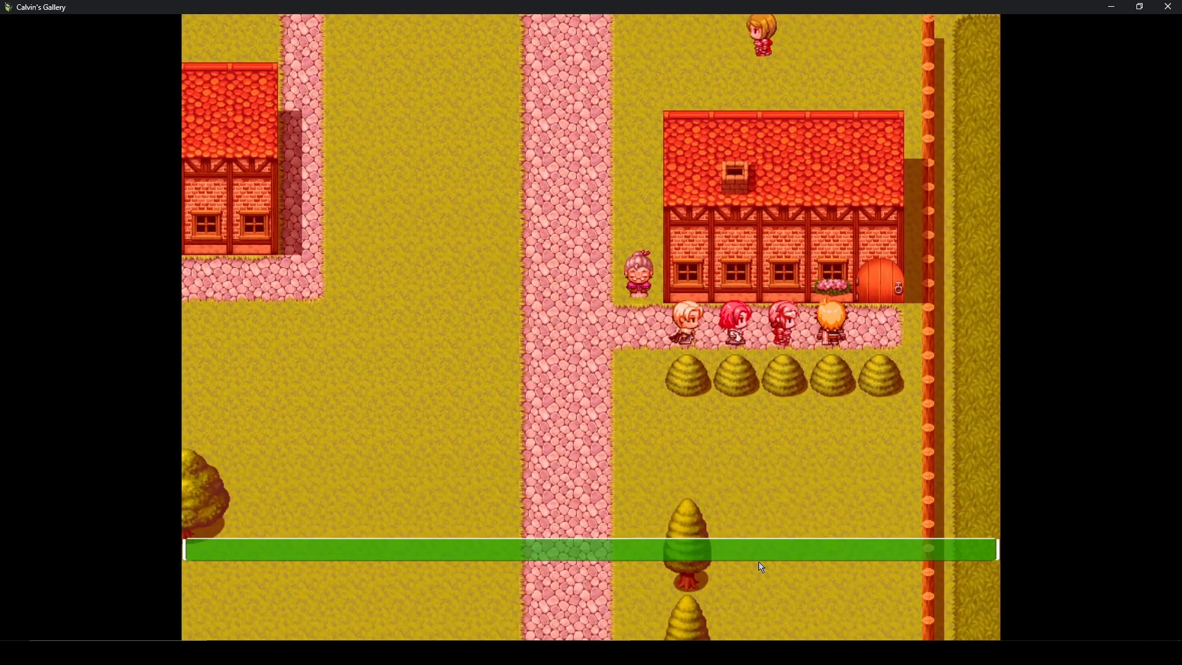
pyautogui.press('Return')
# Lead the party west and harvest the window boxes of the two houses there.
pyautogui.press('Left')
pyautogui.press('Left')
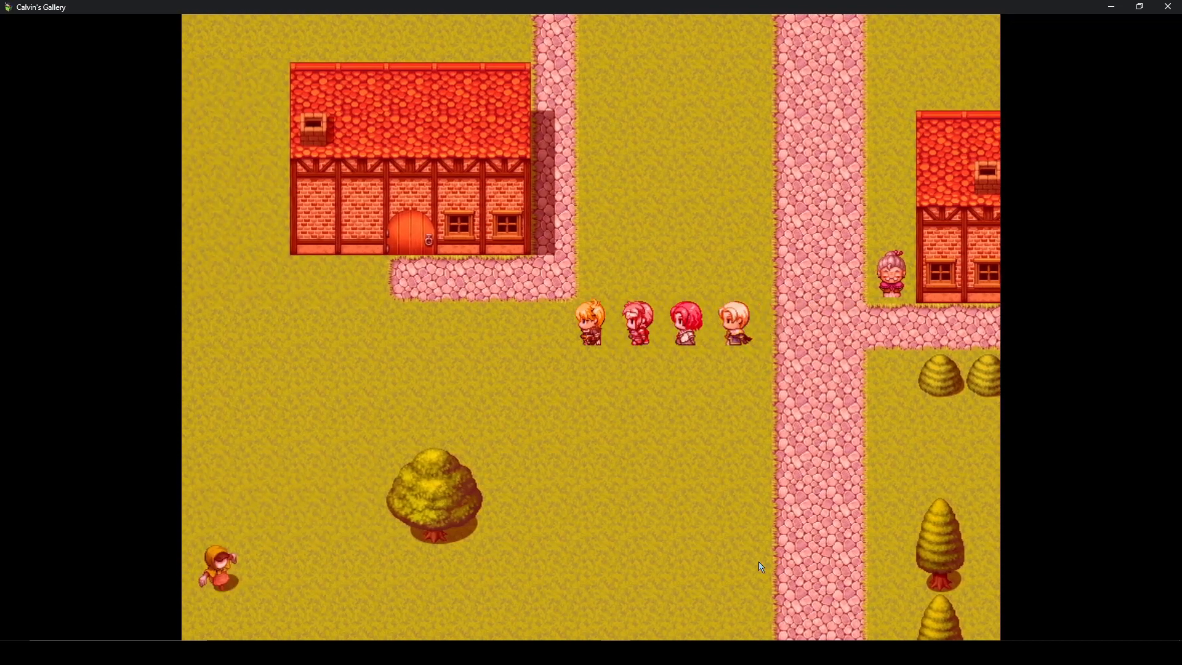
pyautogui.press('Left')
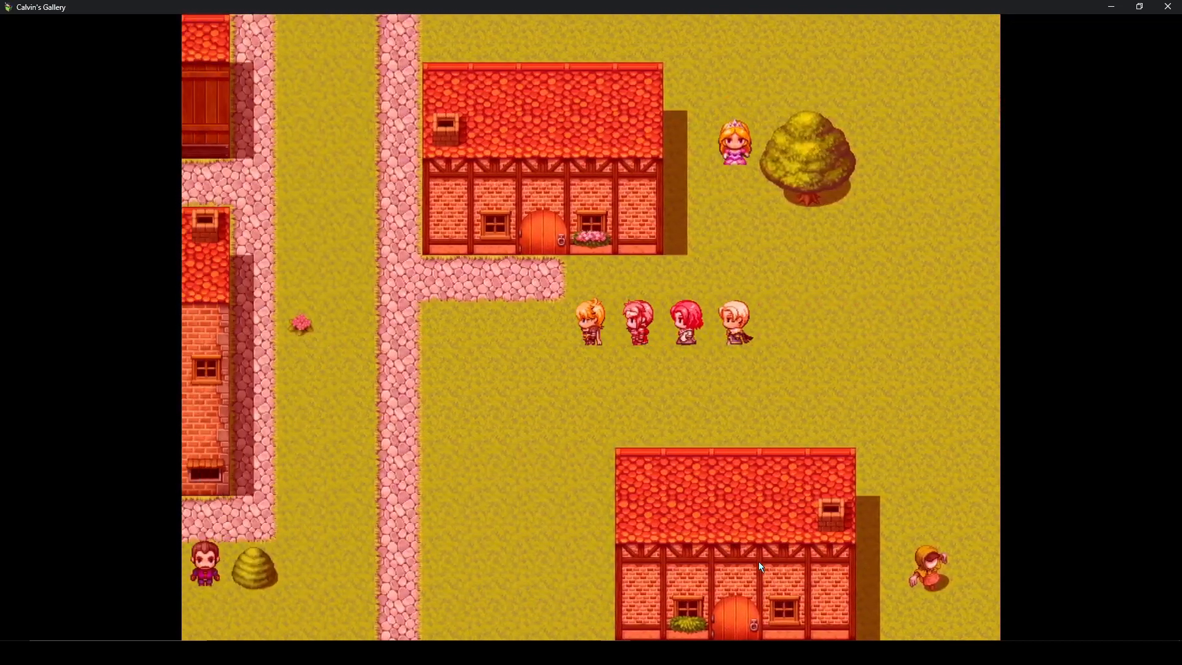
pyautogui.press('Up')
pyautogui.press('Return')
pyautogui.press('Down')
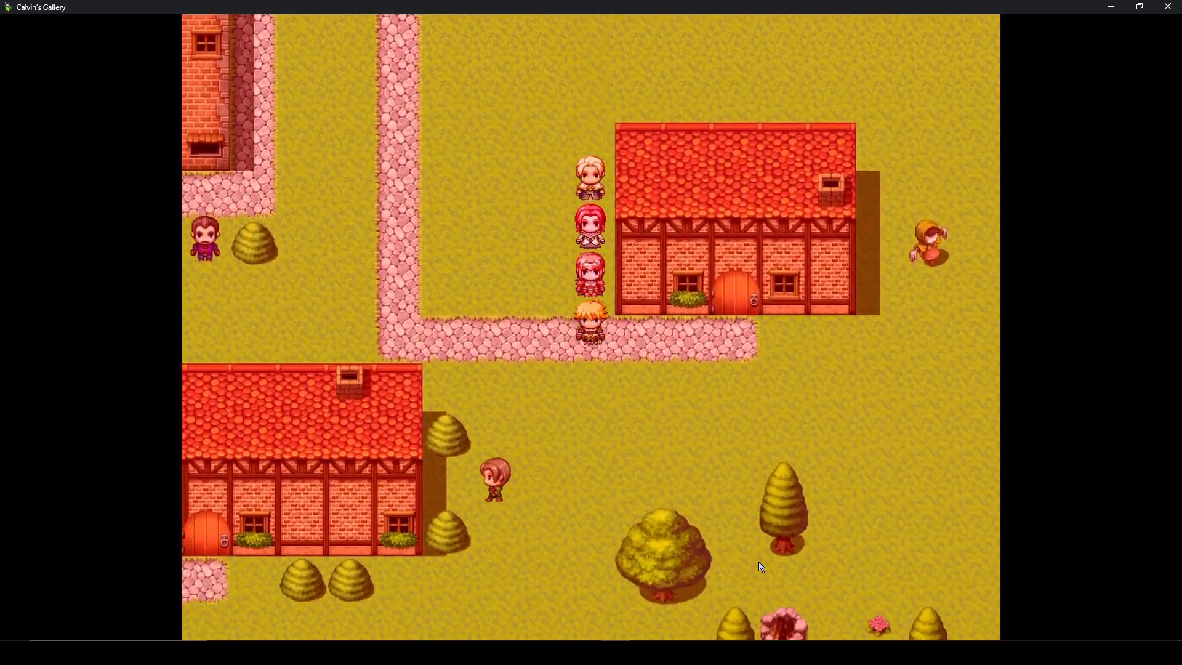
pyautogui.press('Right')
pyautogui.press('Up')
pyautogui.press('Return')
pyautogui.press('Return')
# Walk the party back across town and into Calvin's home.
pyautogui.press('Right')
pyautogui.press('Up')
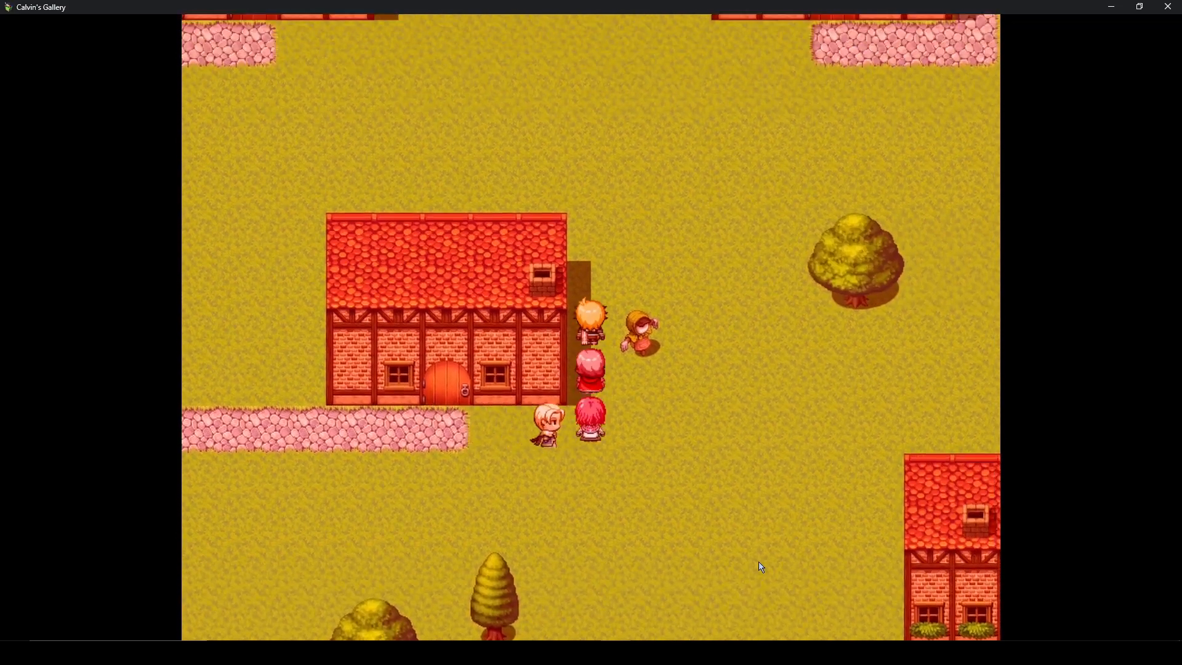
pyautogui.press('Right')
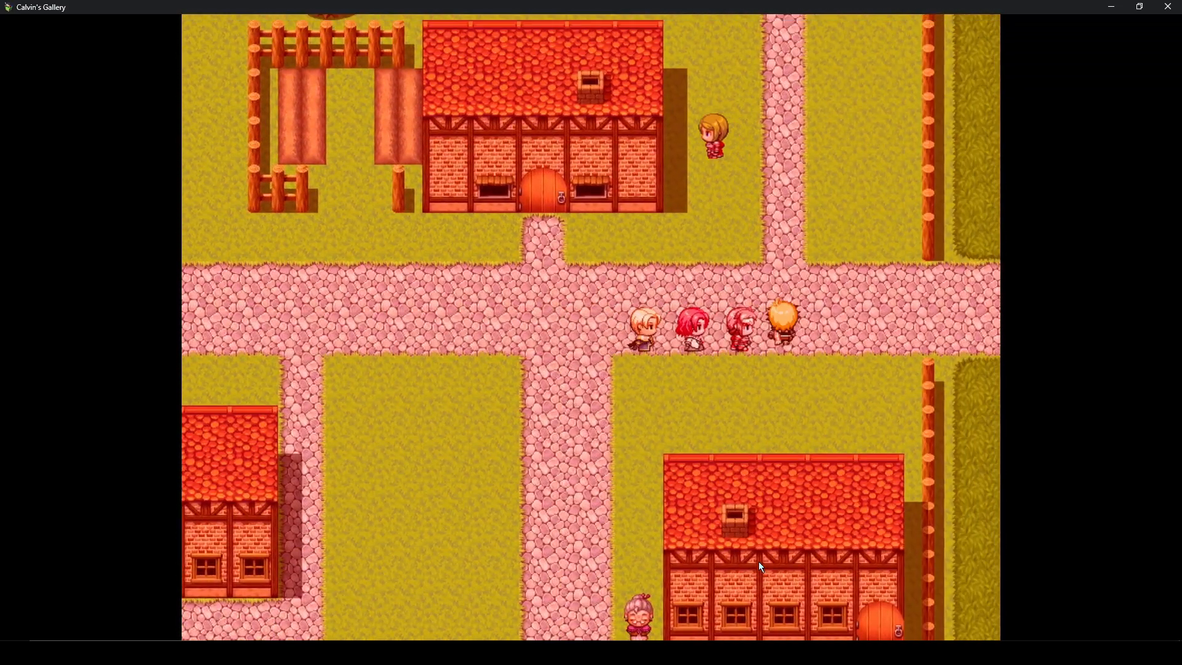
pyautogui.press('Up')
pyautogui.press('Up')
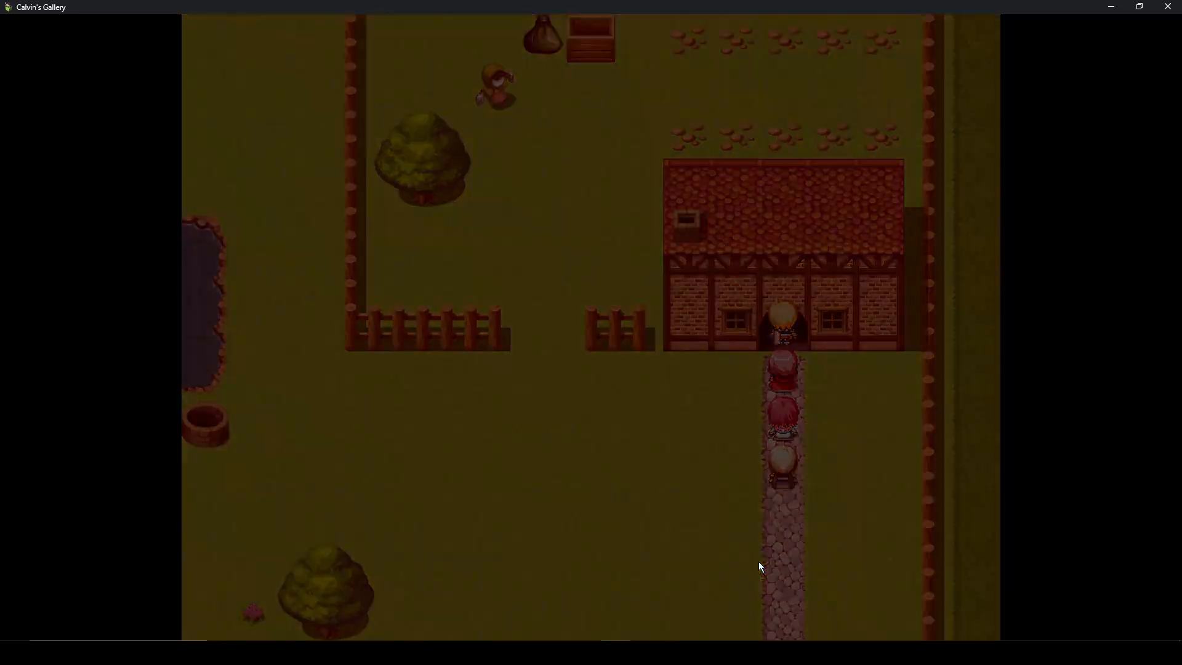
pyautogui.press('Left')
pyautogui.press('Up')
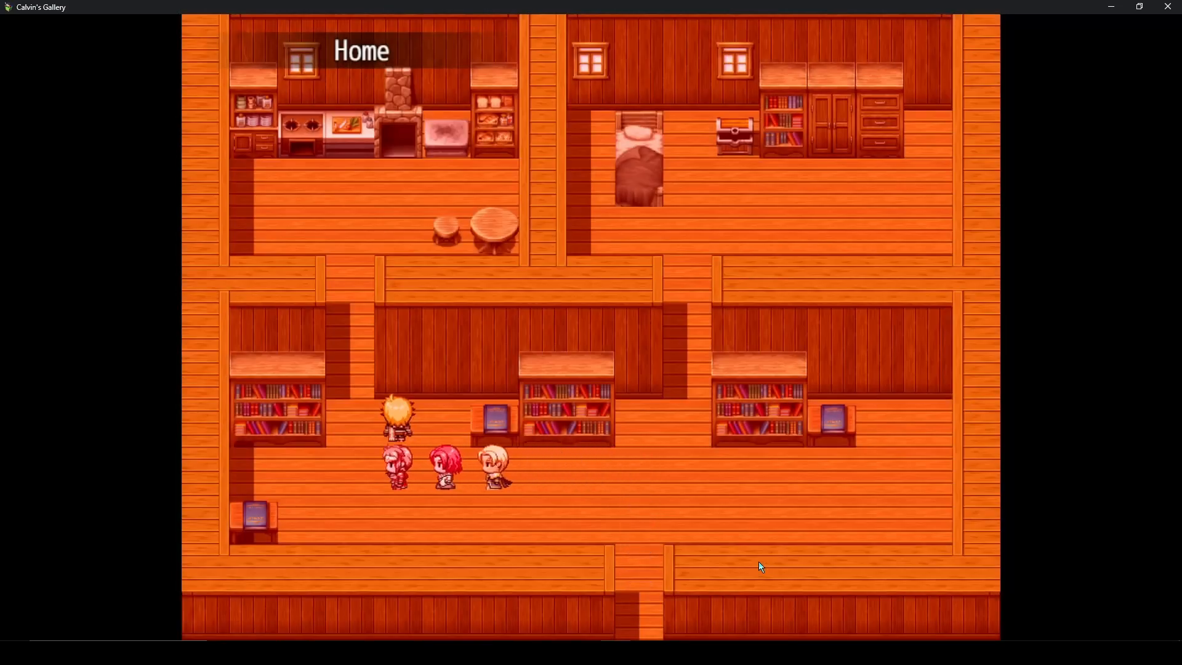
# Bring up the main menu's Synthesis screen and craft one Potion (I) from Herbs and Strong Herbs.
pyautogui.press('Escape')
pyautogui.press('Down')
pyautogui.press('Down')
pyautogui.press('Down')
pyautogui.press('Down')
pyautogui.press('Down')
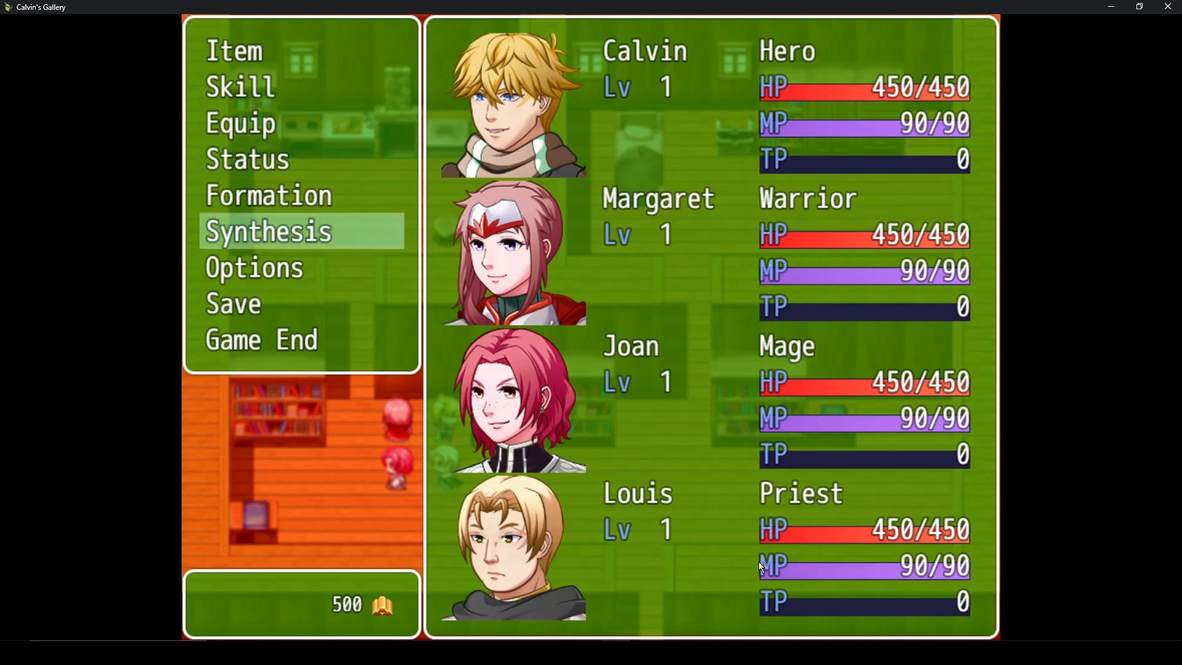
pyautogui.press('Return')
pyautogui.press('Return')
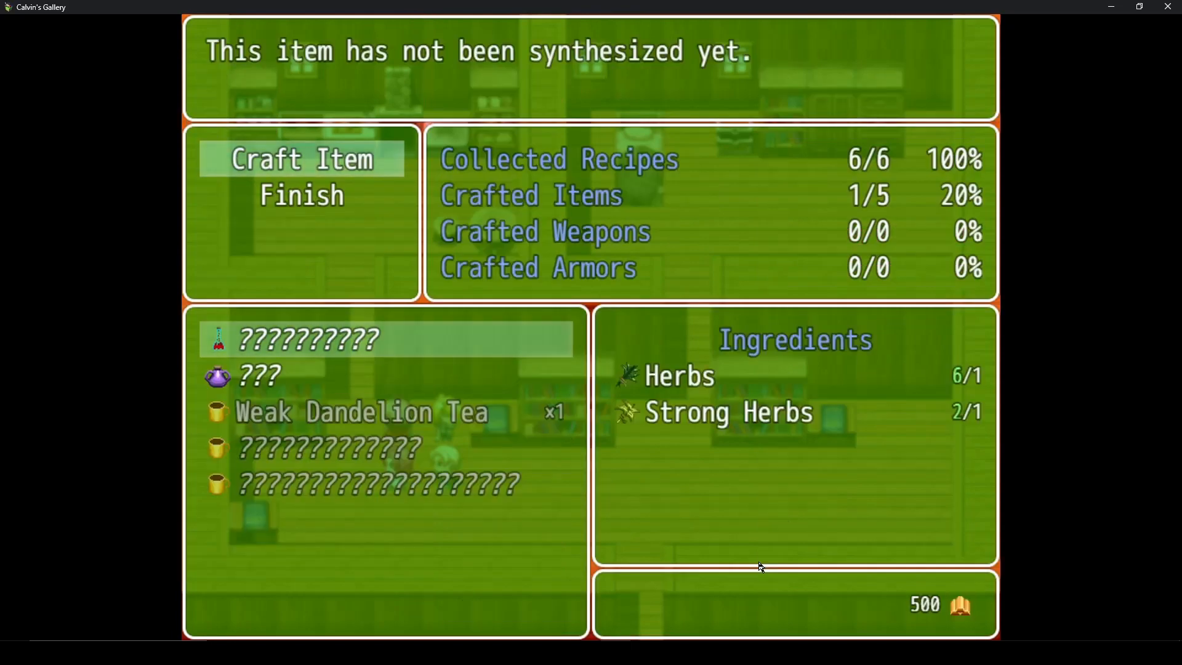
pyautogui.press('Return')
pyautogui.press('Return')
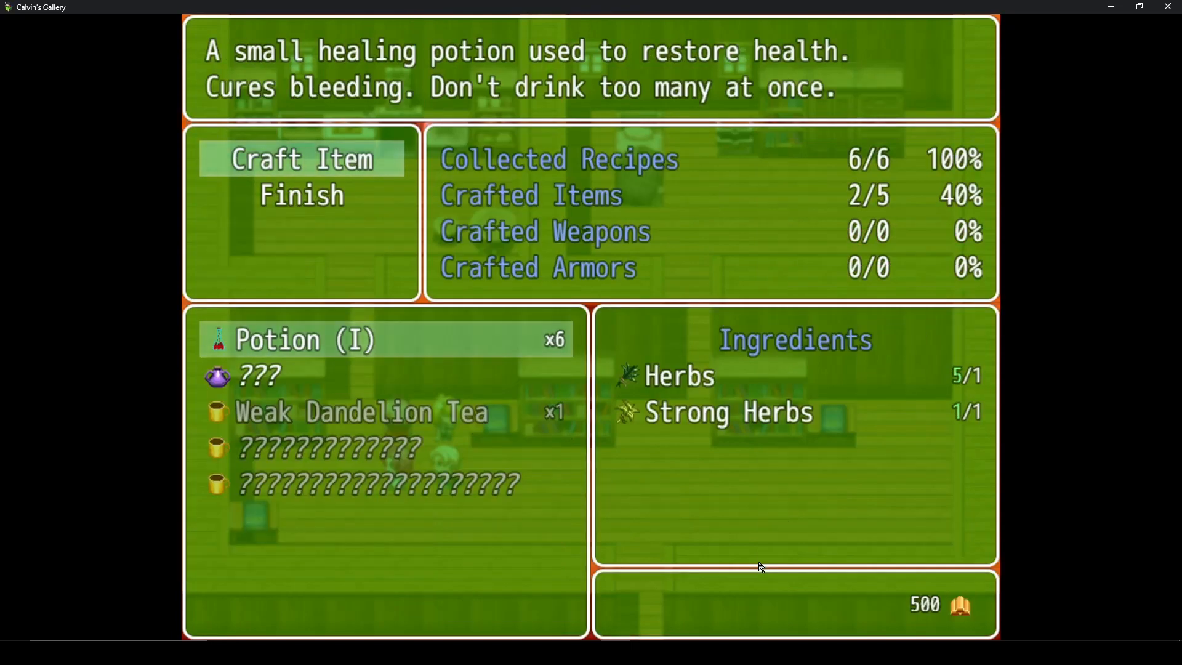
# Craft one Tea from Herbs.
pyautogui.press('Down')
pyautogui.press('Up')
pyautogui.press('Down')
pyautogui.press('Return')
pyautogui.press('Return')
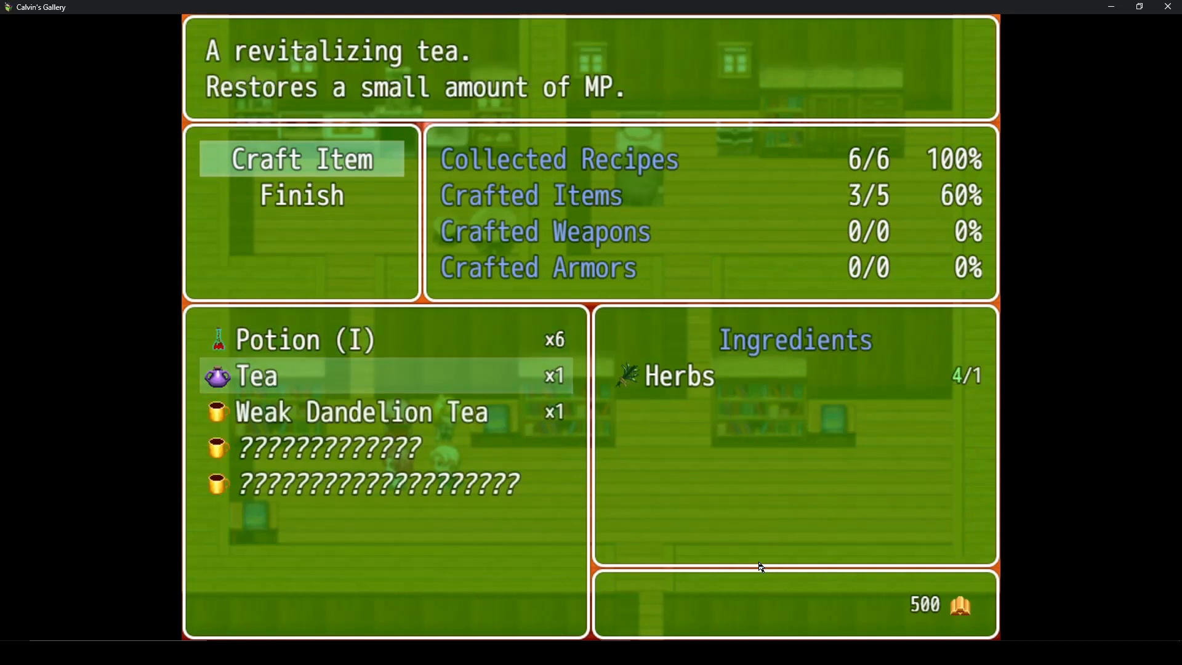
# Craft one Strong Dandelion Tea from Tea and Dandelions (I).
pyautogui.press('Down')
pyautogui.press('Down')
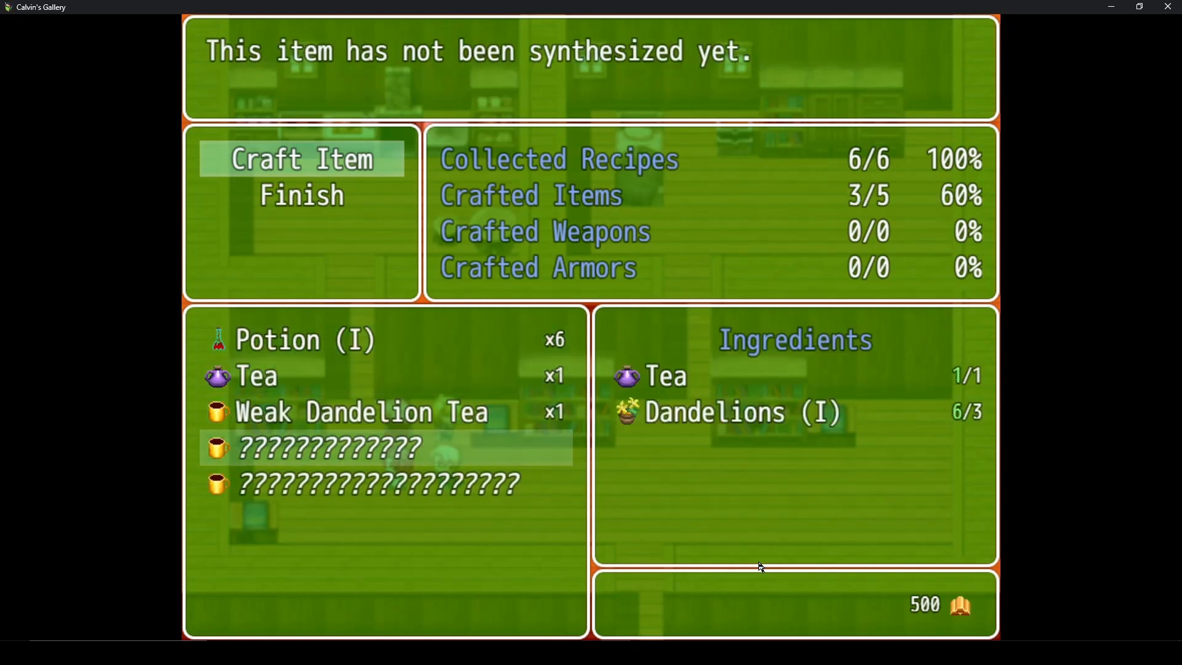
pyautogui.press('Down')
pyautogui.press('Return')
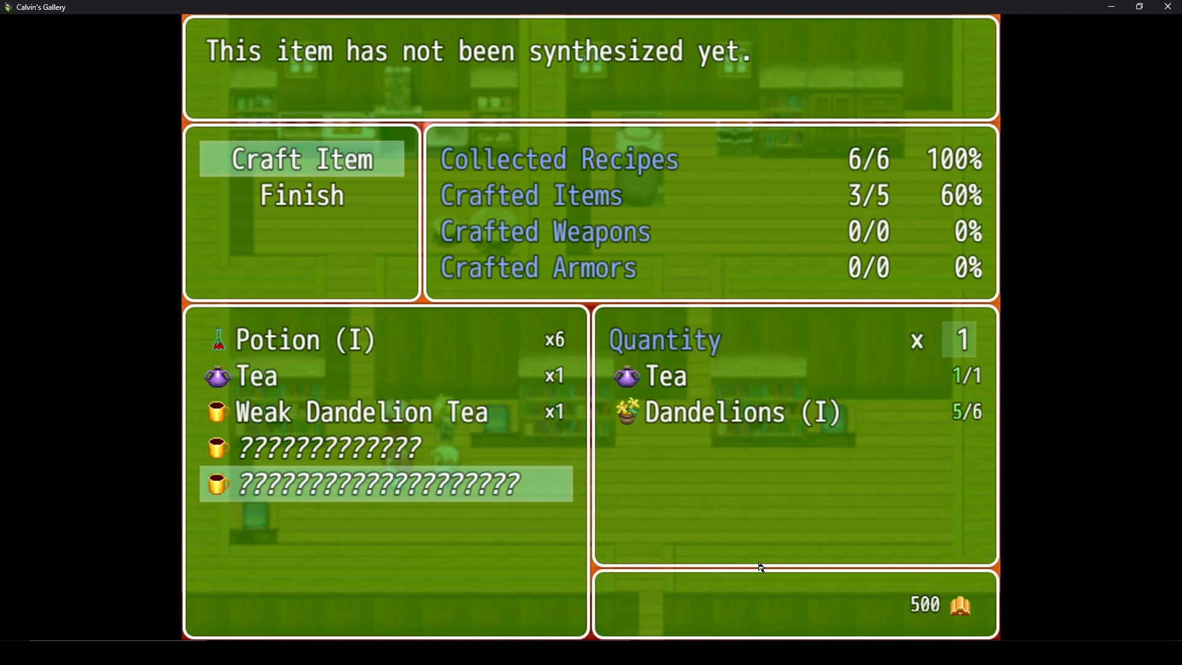
pyautogui.press('Return')
# Craft four more Teas from the remaining Herbs.
pyautogui.press('Up')
pyautogui.press('Up')
pyautogui.press('Up')
pyautogui.press('Return')
pyautogui.press('Up')
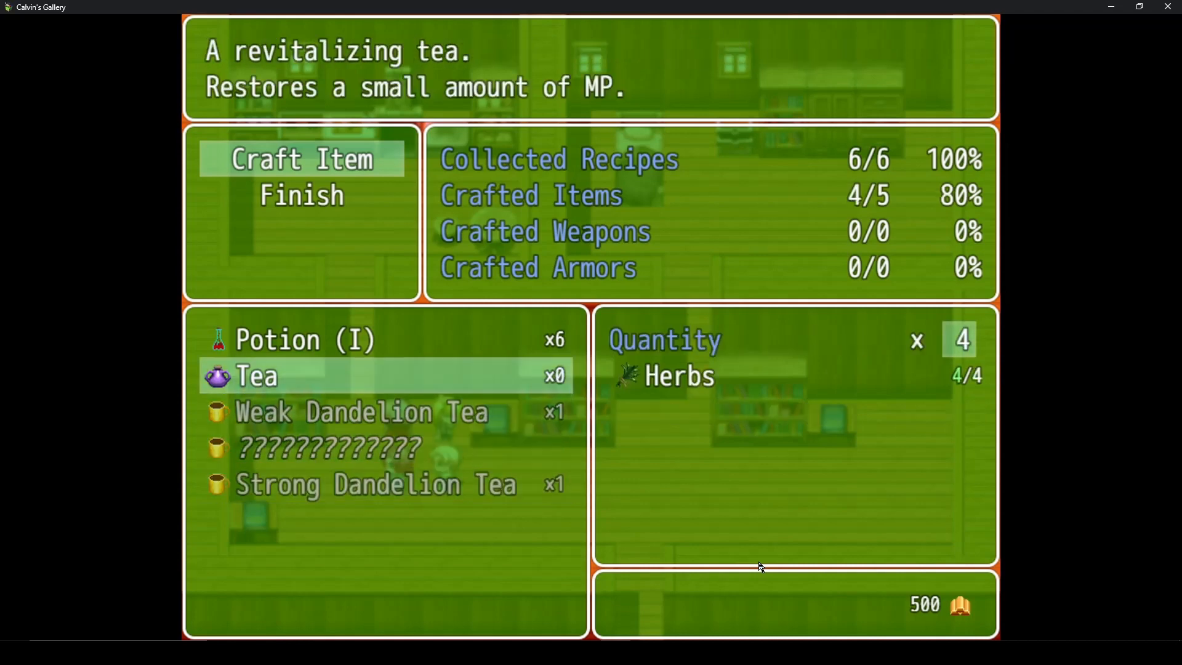
pyautogui.press('Return')
# Look through the crafting list to see which recipes can still be made.
pyautogui.press('Down')
pyautogui.press('Down')
pyautogui.press('Up')
pyautogui.press('Up')
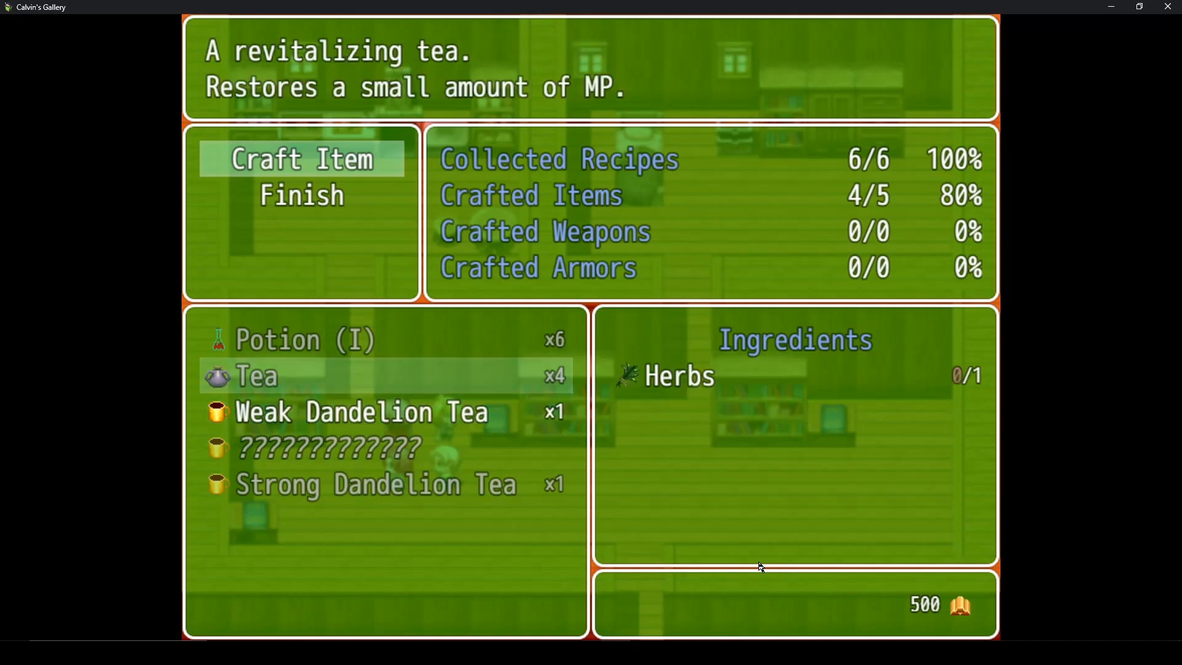
pyautogui.press('Down')
pyautogui.press('Down')
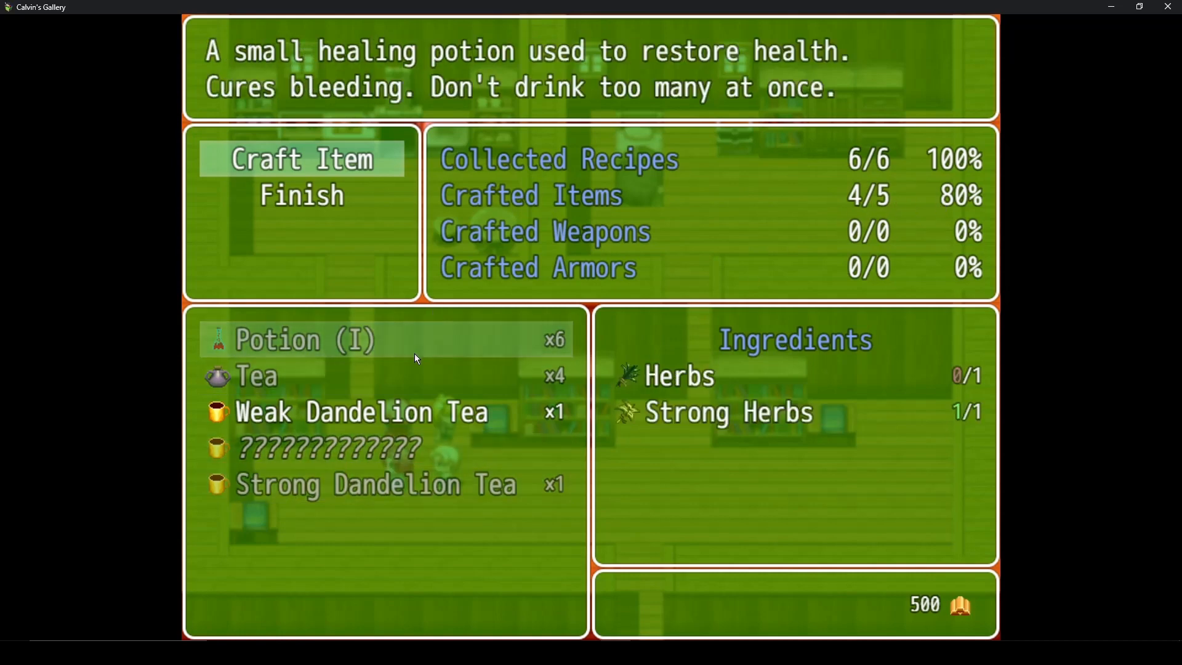
# Finish crafting, end the game to the title screen and close the playtest.
pyautogui.click(336, 206)
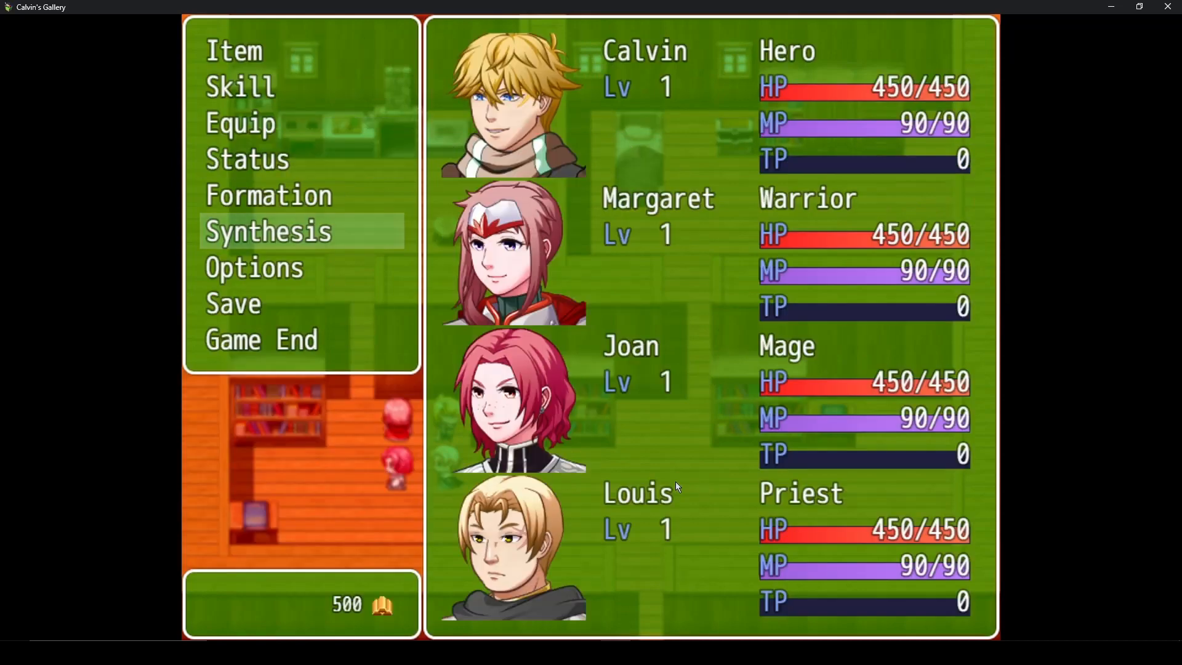
pyautogui.click(295, 336)
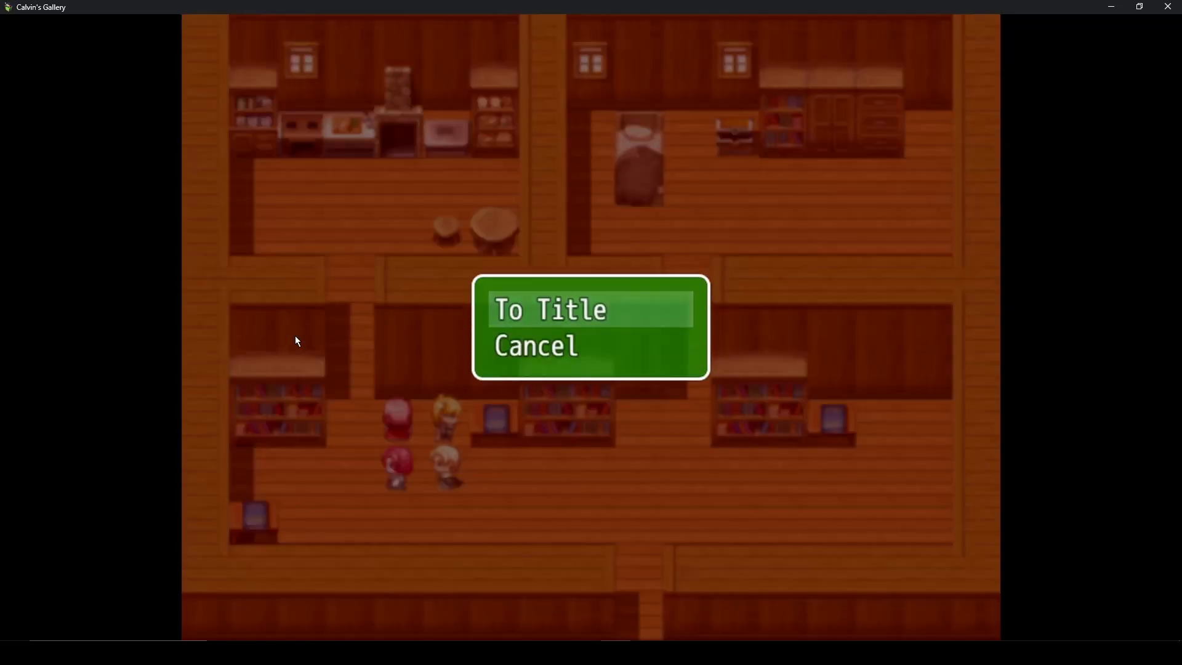
pyautogui.click(578, 304)
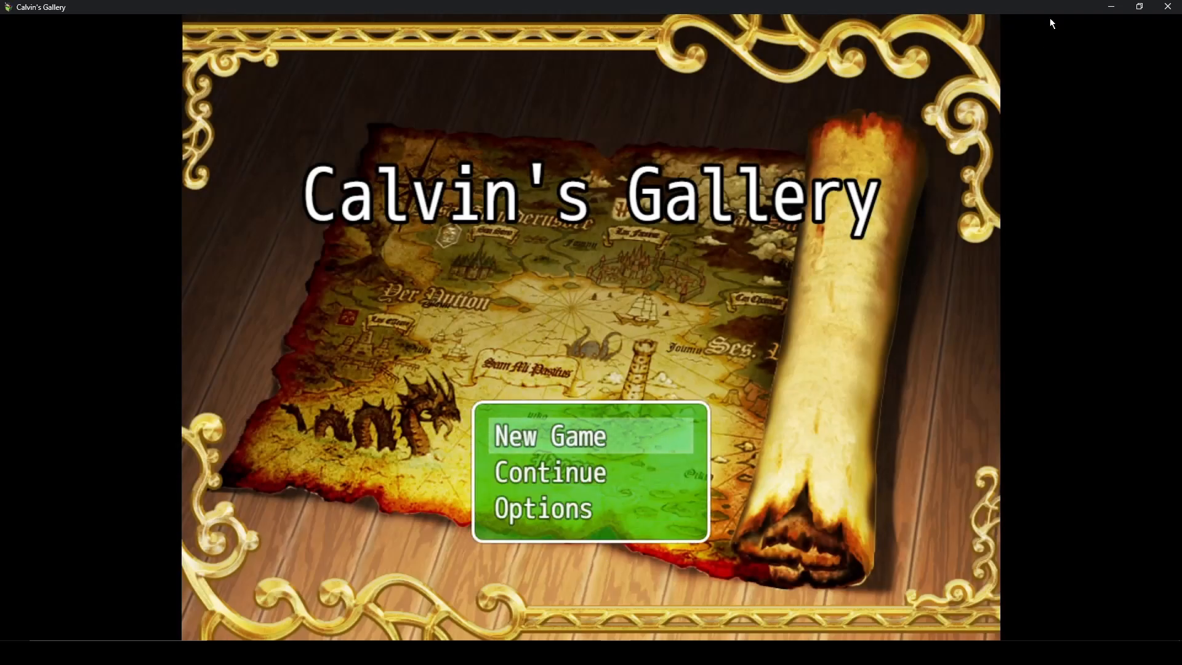
pyautogui.click(1168, 7)
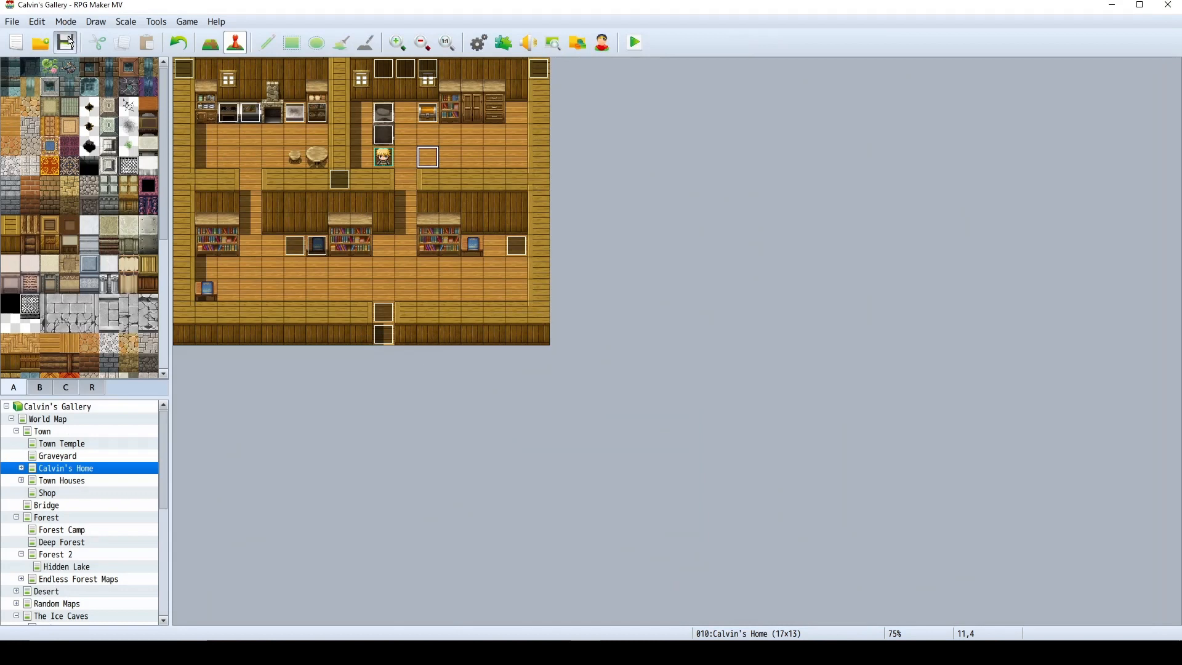
# Open the Cooking Stove event in the kitchen of Calvin's Home and examine how its cooking recipes are evented.
pyautogui.click(301, 121)
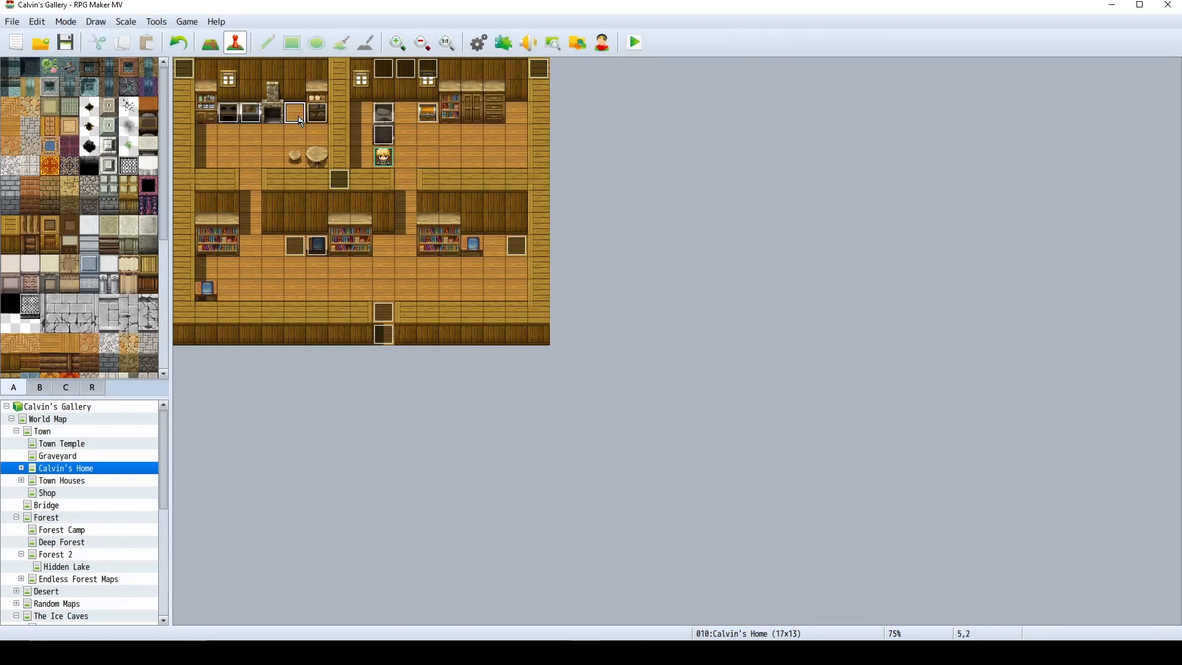
pyautogui.doubleClick(240, 123)
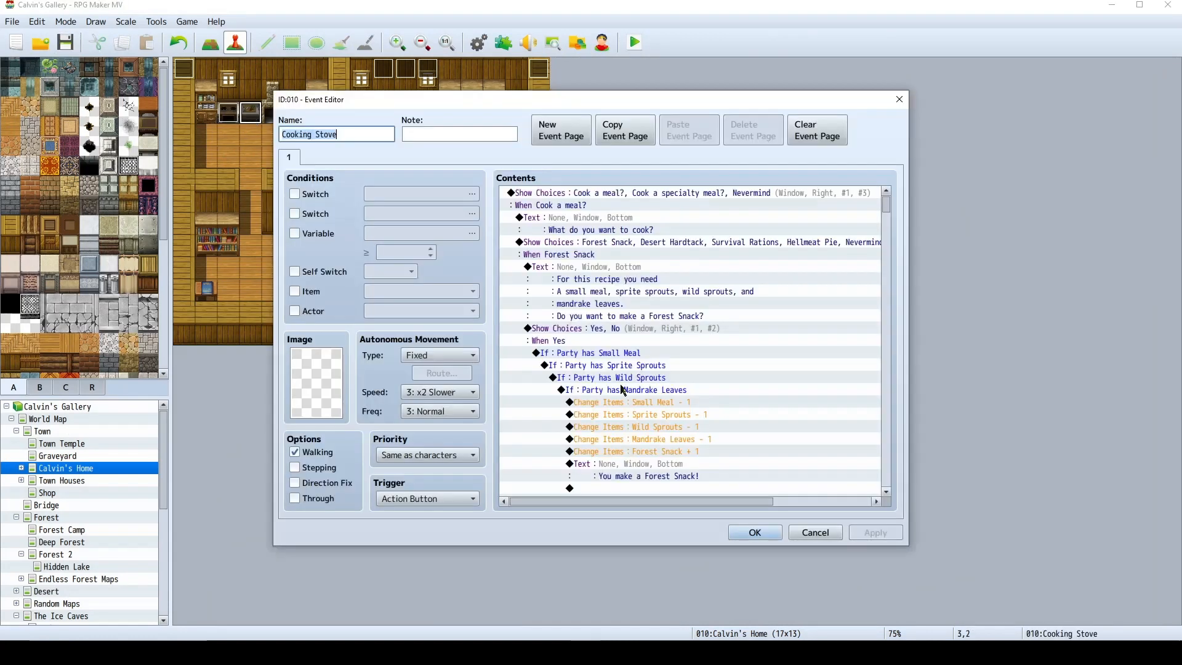
pyautogui.scroll(-3, 783, 298)
pyautogui.scroll(2, 720, 355)
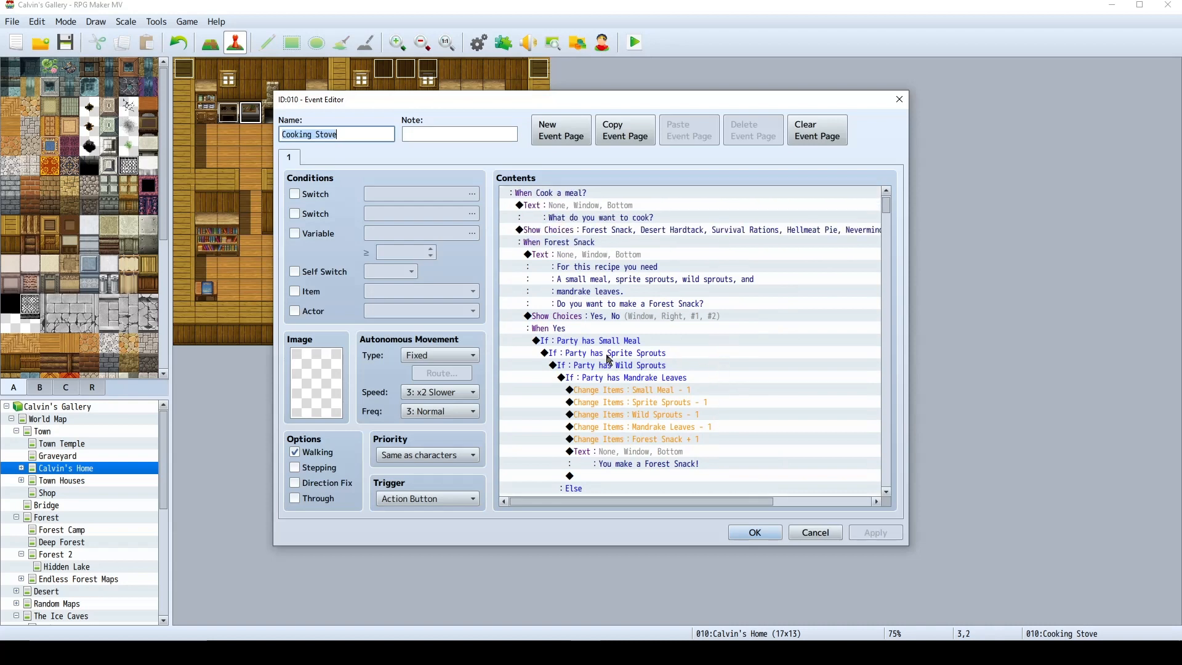
pyautogui.scroll(-2, 708, 381)
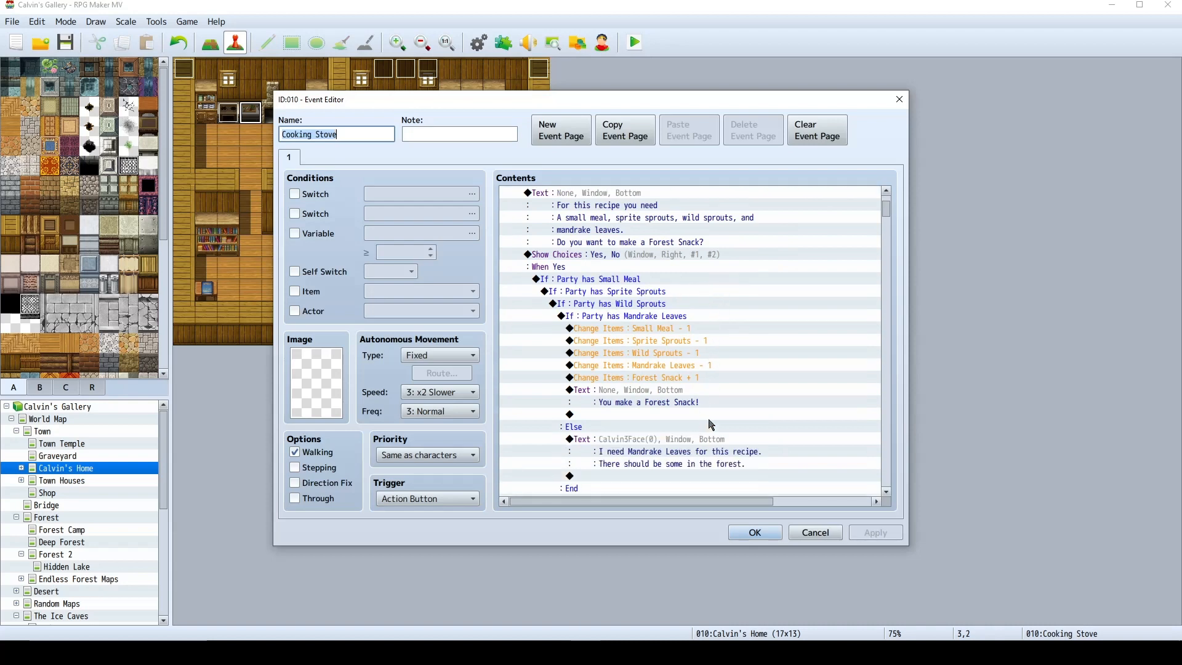
pyautogui.click(690, 389)
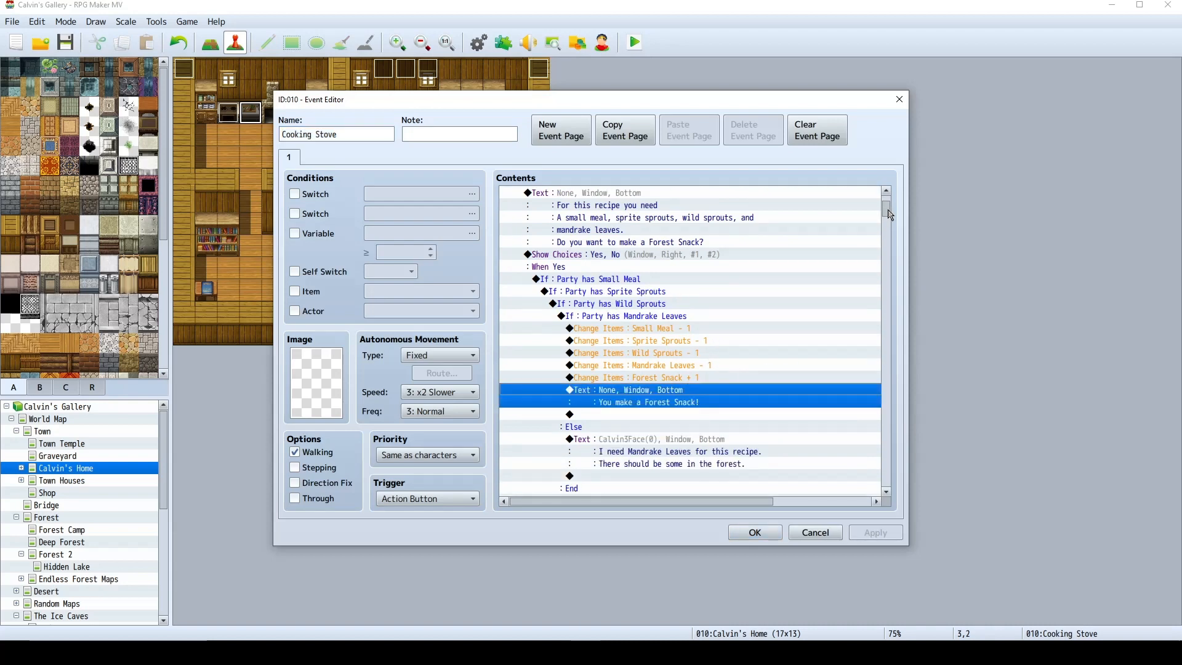
pyautogui.moveTo(890, 214); pyautogui.dragTo(877, 294)
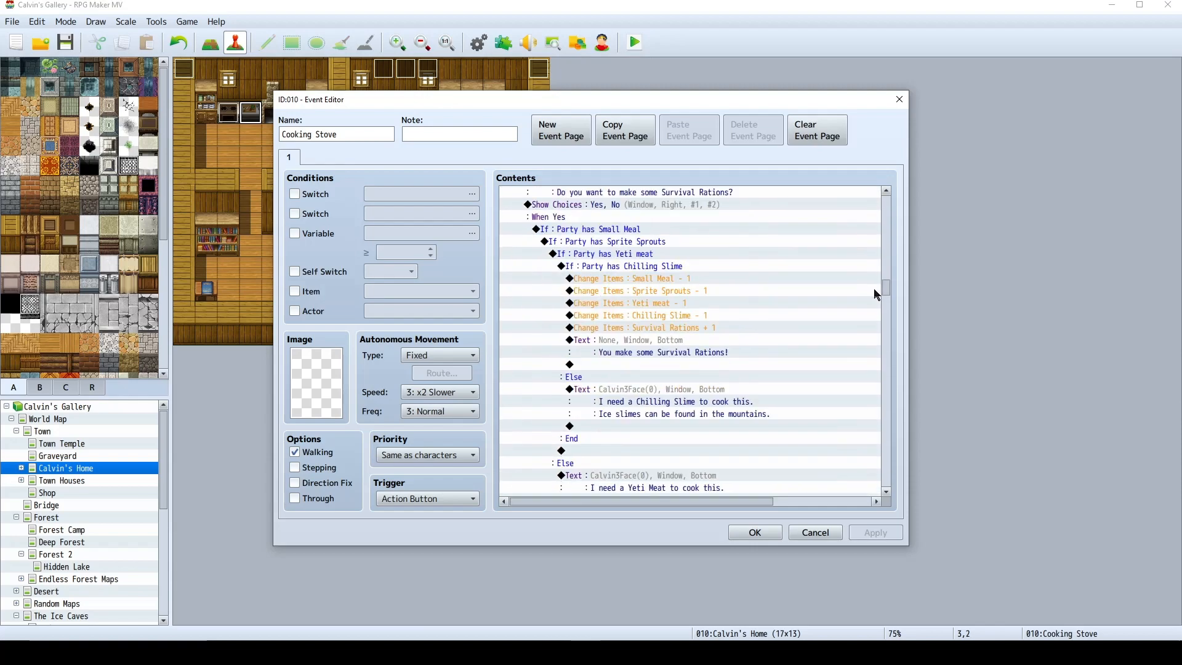
# Close the Cooking Stove event and examine how the Make Tea event scripts its brewing choices, without changing it.
pyautogui.click(815, 533)
pyautogui.doubleClick(223, 117)
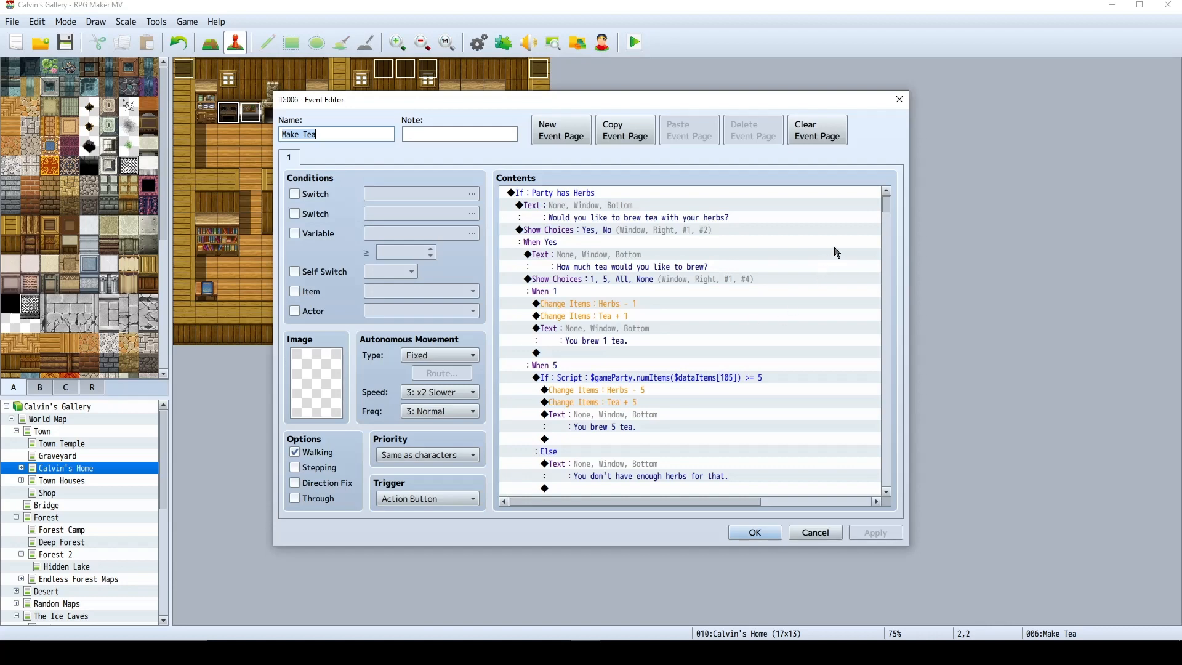
pyautogui.moveTo(884, 212); pyautogui.dragTo(885, 280)
pyautogui.click(815, 532)
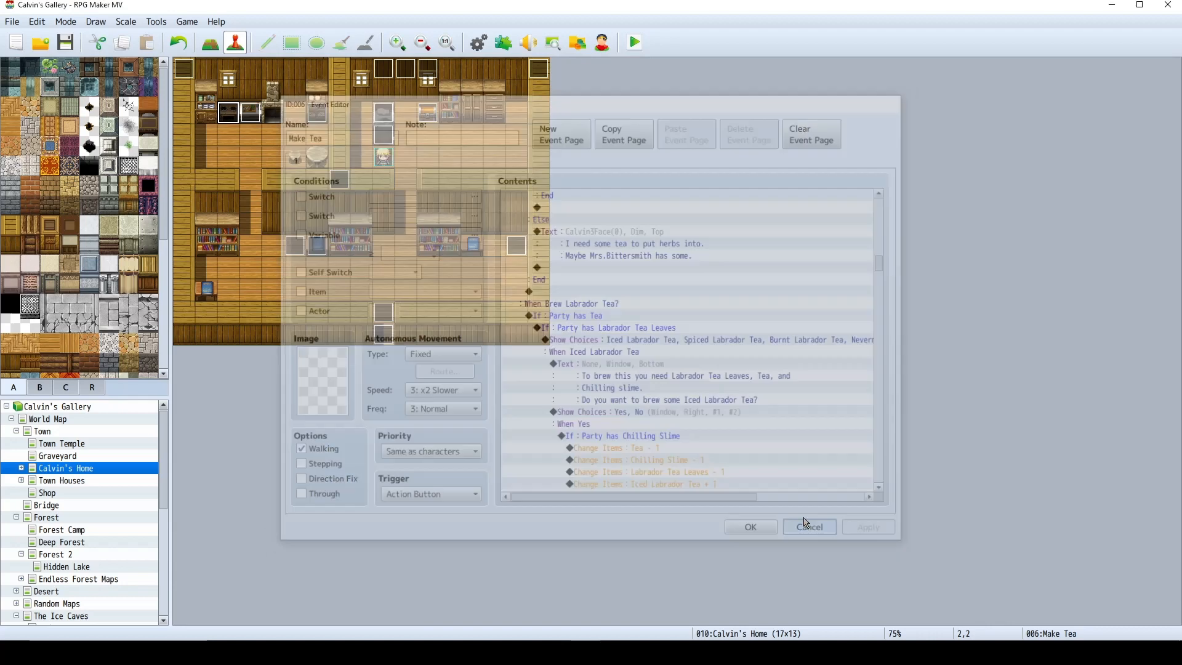
# Open the Make Daggers event and read through the crafting commands on its second page, leaving it unchanged.
pyautogui.doubleClick(295, 246)
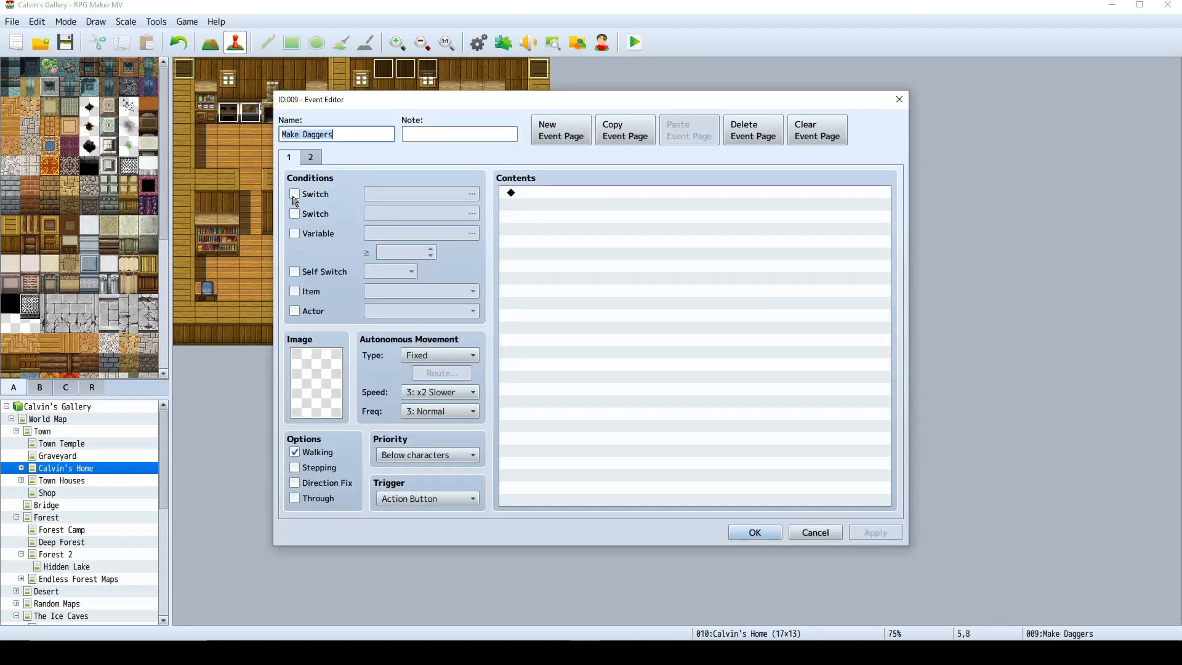
pyautogui.click(312, 159)
pyautogui.moveTo(887, 209); pyautogui.dragTo(887, 381)
pyautogui.click(815, 532)
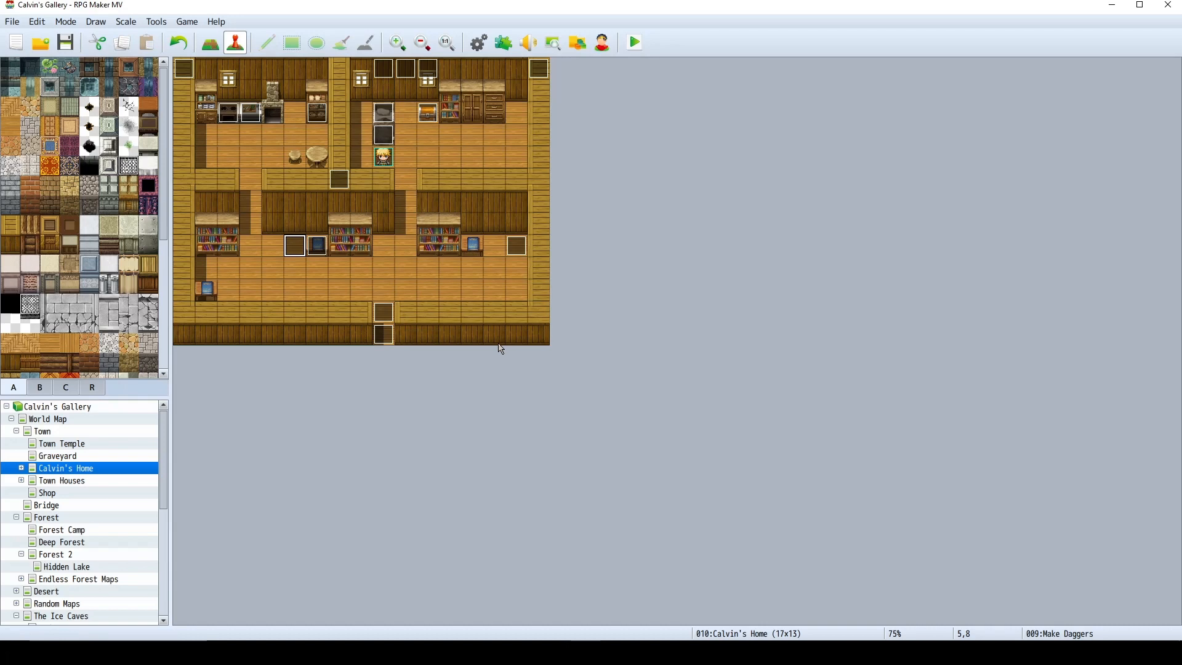
# Set the YEP_ItemSynthesis plugin's Show Command parameter to Hide (false) and save the plugin settings.
pyautogui.click(533, 50)
pyautogui.scroll(-5, 506, 453)
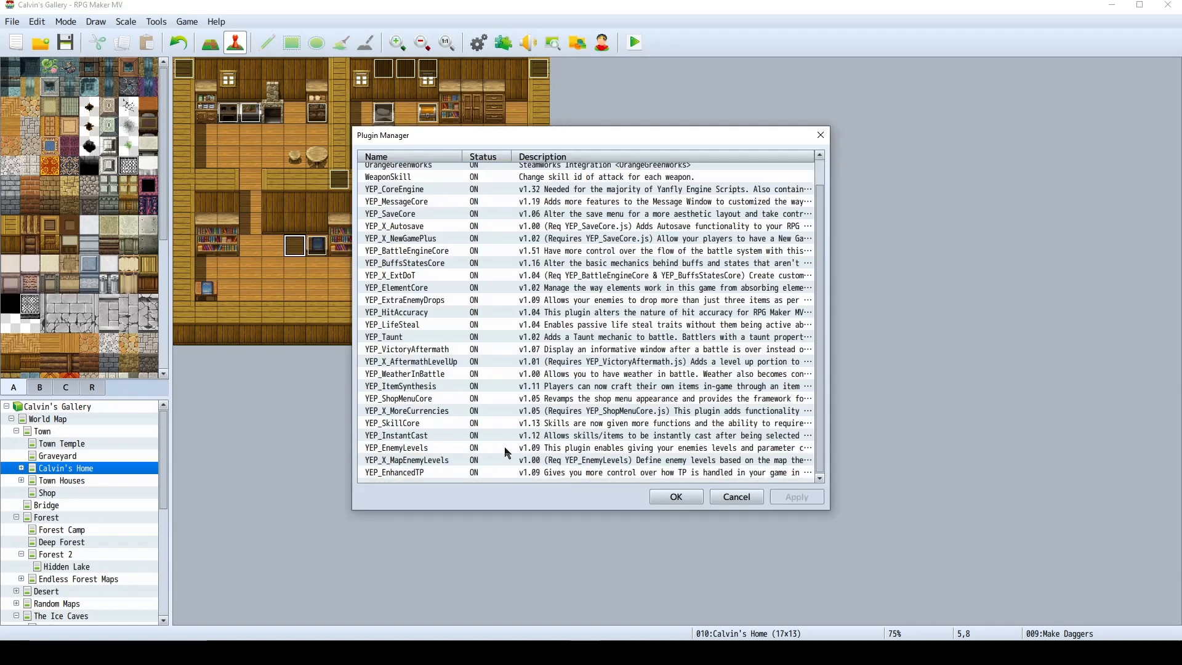
pyautogui.doubleClick(438, 388)
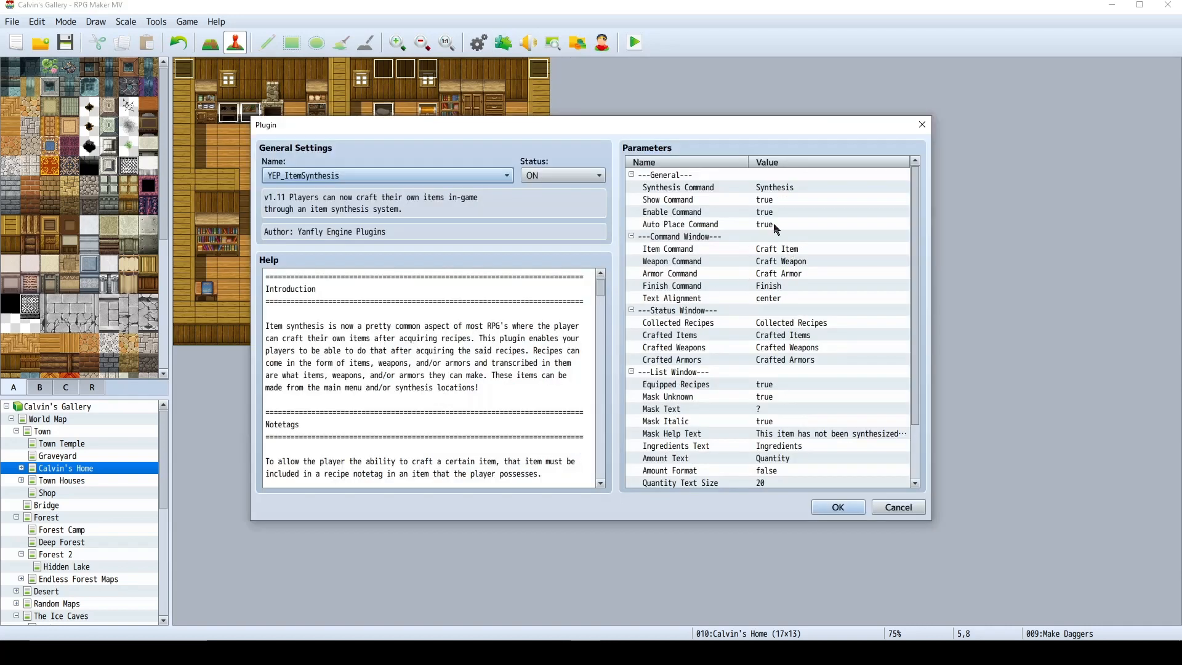
pyautogui.doubleClick(726, 200)
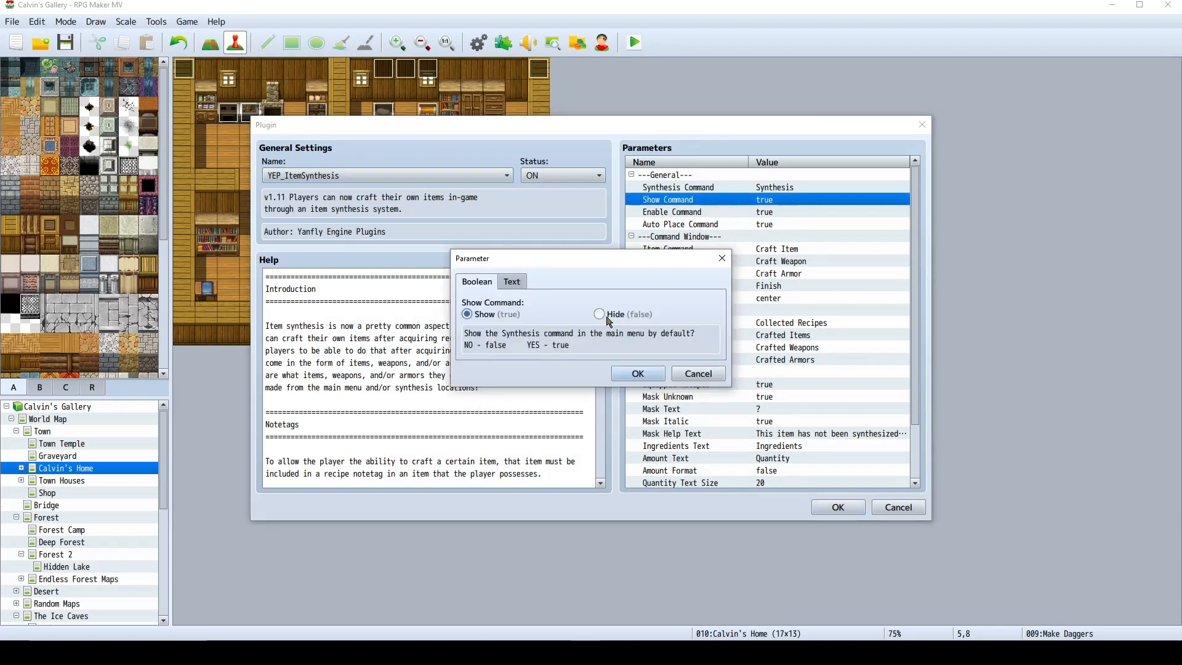
pyautogui.click(638, 374)
pyautogui.click(773, 213)
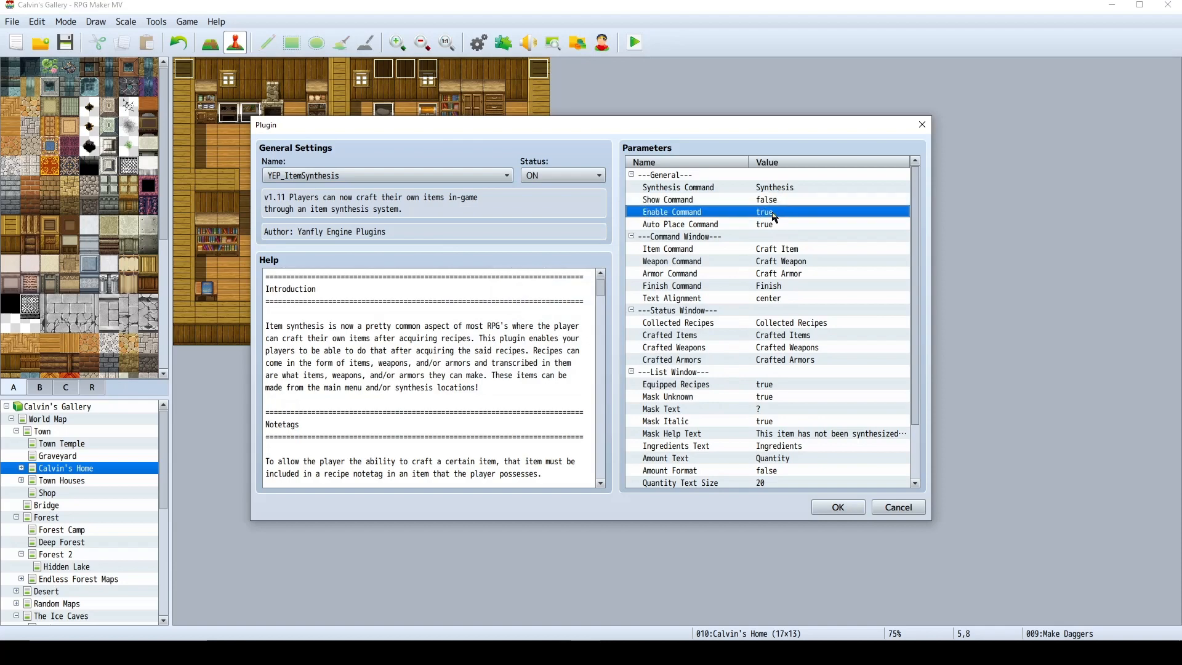
pyautogui.click(837, 507)
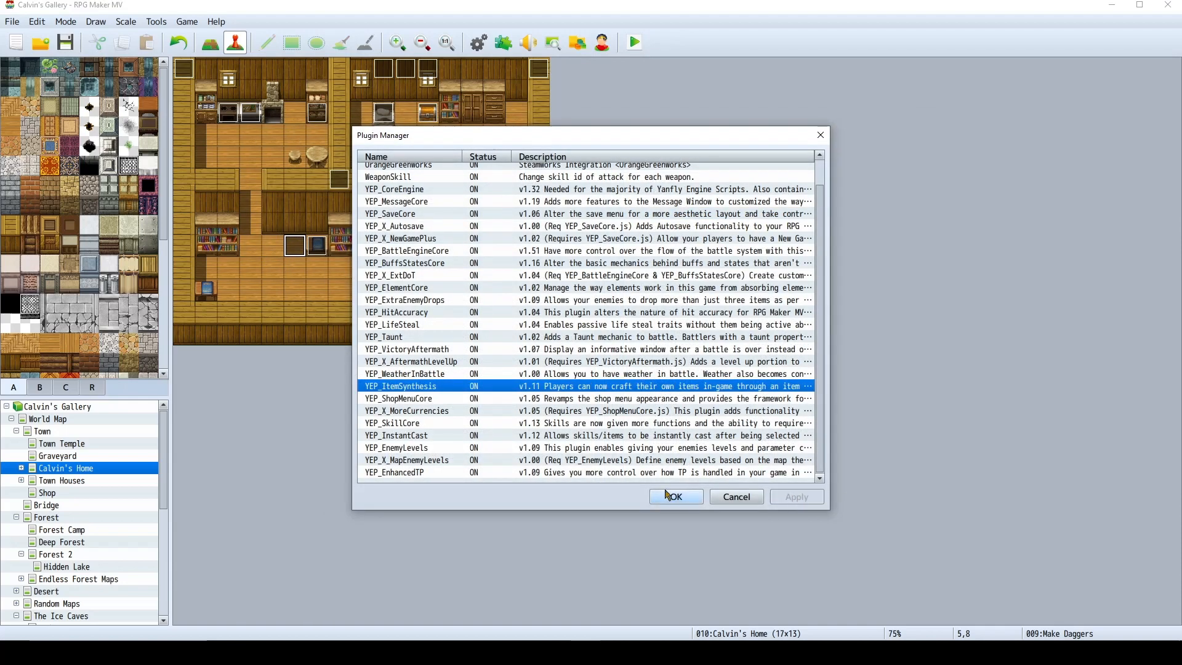
pyautogui.click(675, 496)
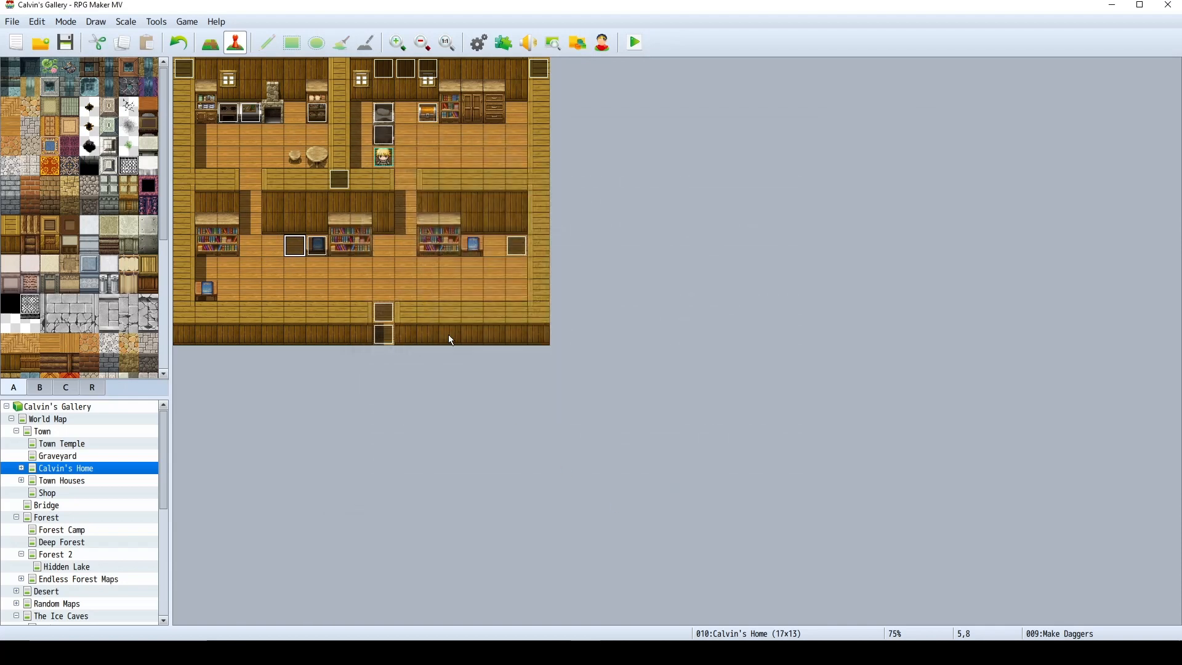
# Check the OpenSynthesis event EV018, move the Cooking Stove event onto the kitchen floor and put EV018 on the stove tile.
pyautogui.doubleClick(287, 122)
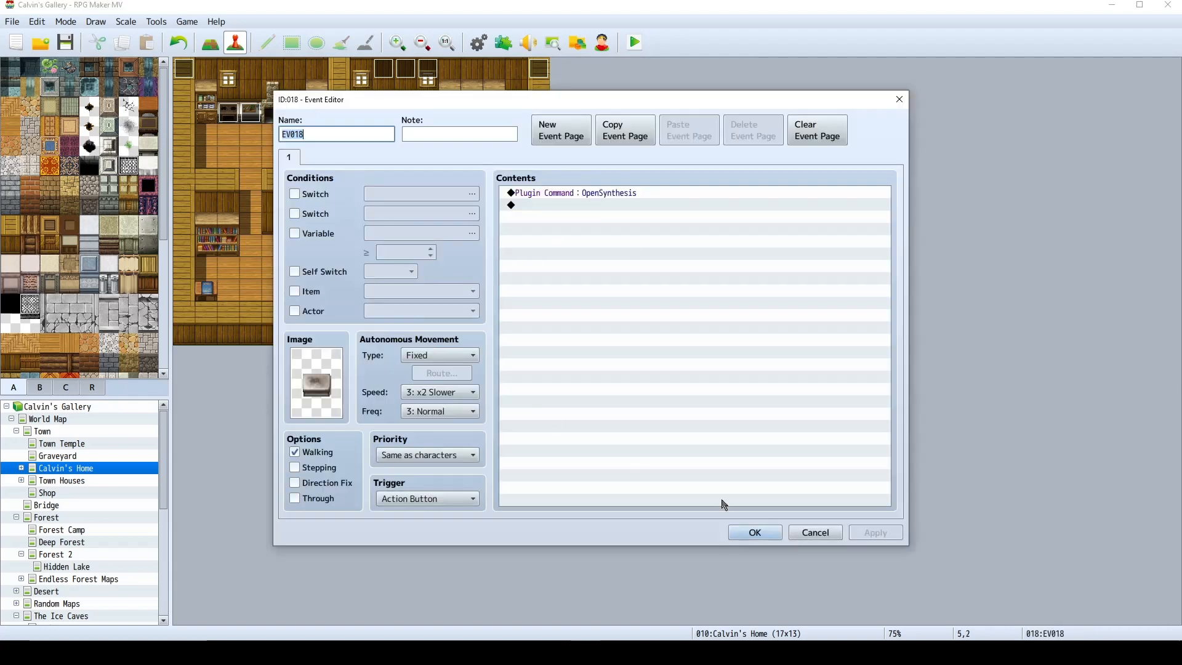
pyautogui.click(815, 532)
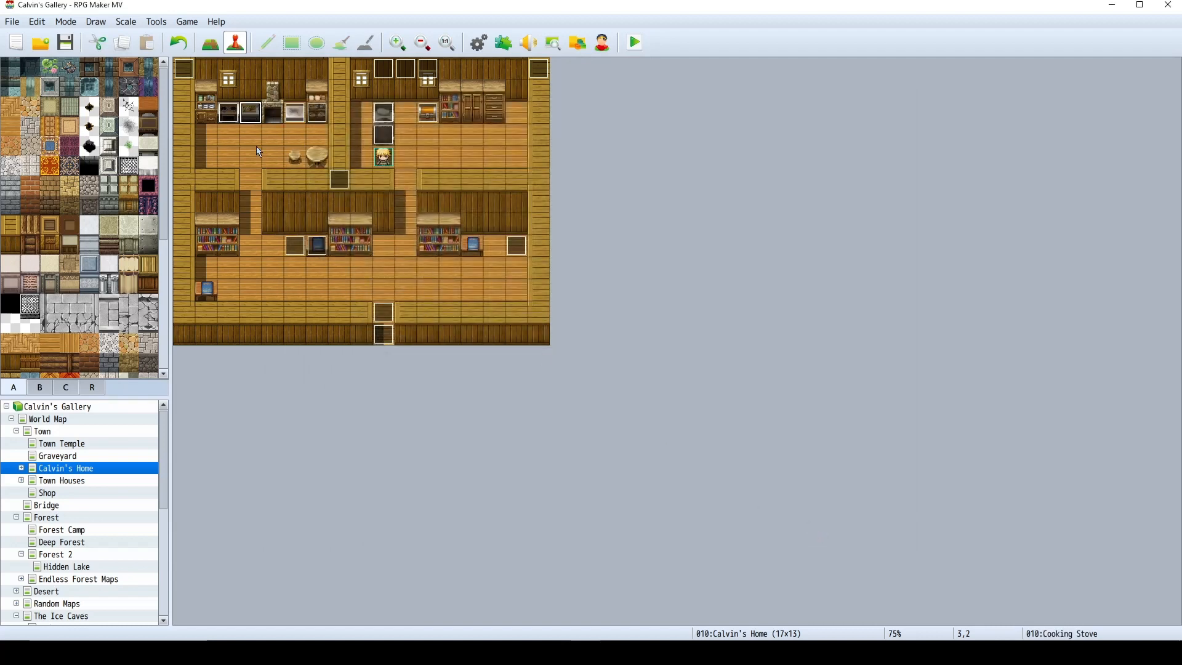
pyautogui.click(293, 112)
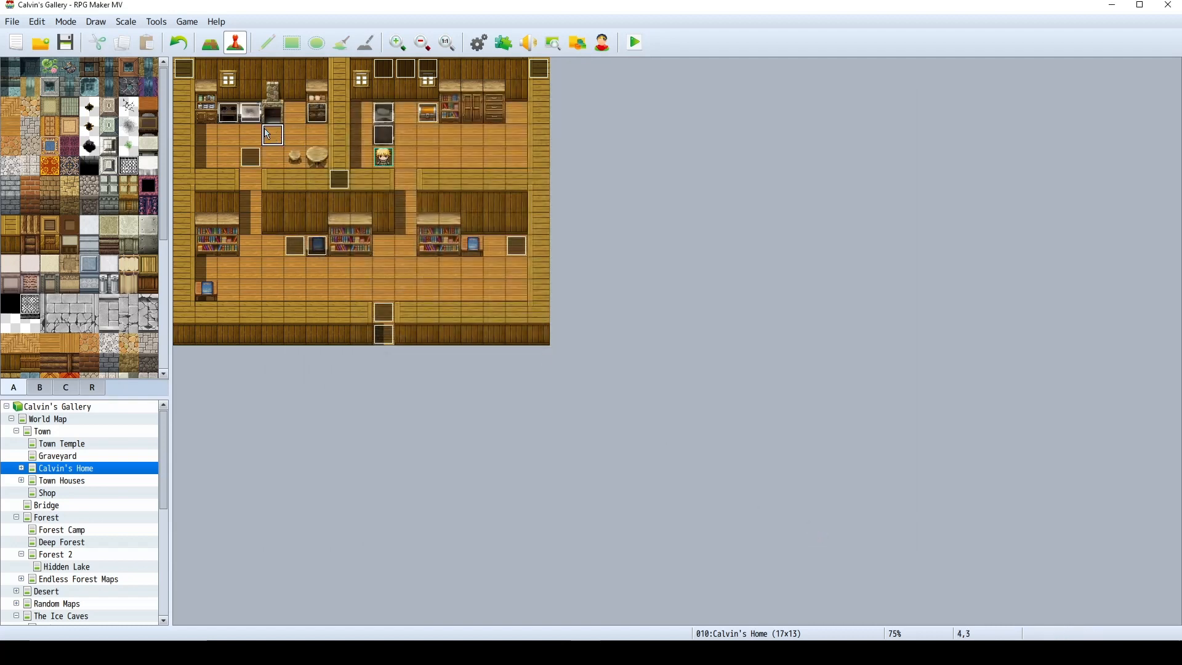
# Set the image of synthesis event EV018 to (None) and save the event.
pyautogui.doubleClick(256, 119)
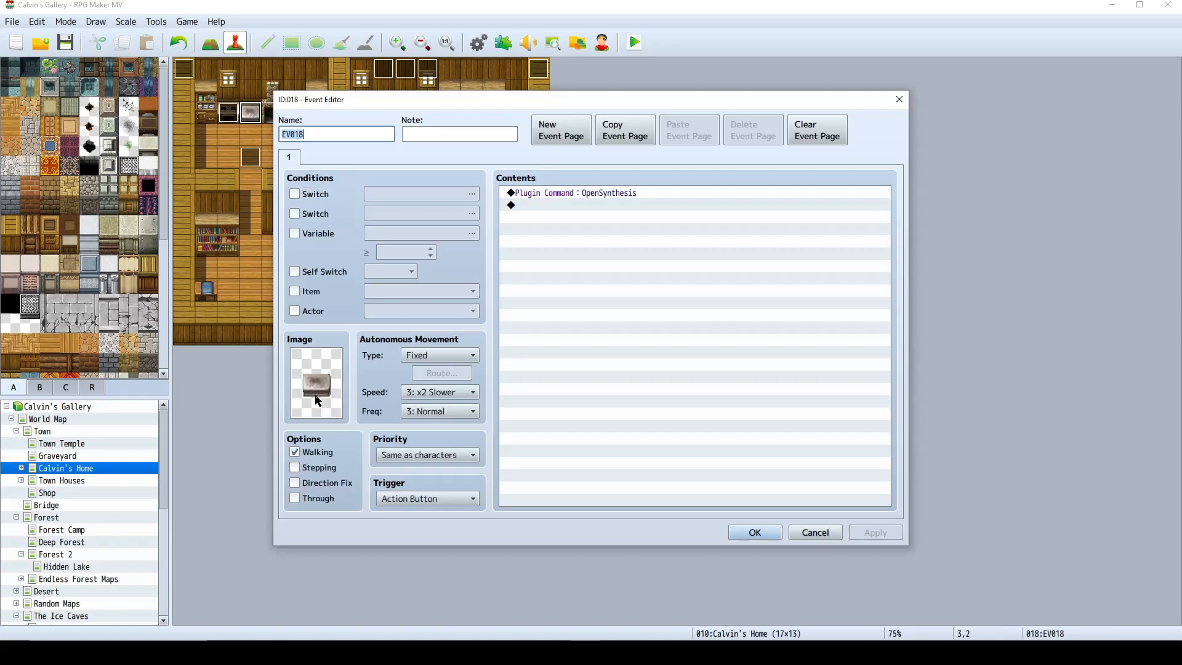
pyautogui.doubleClick(318, 399)
pyautogui.moveTo(491, 426); pyautogui.dragTo(490, 203)
pyautogui.click(468, 200)
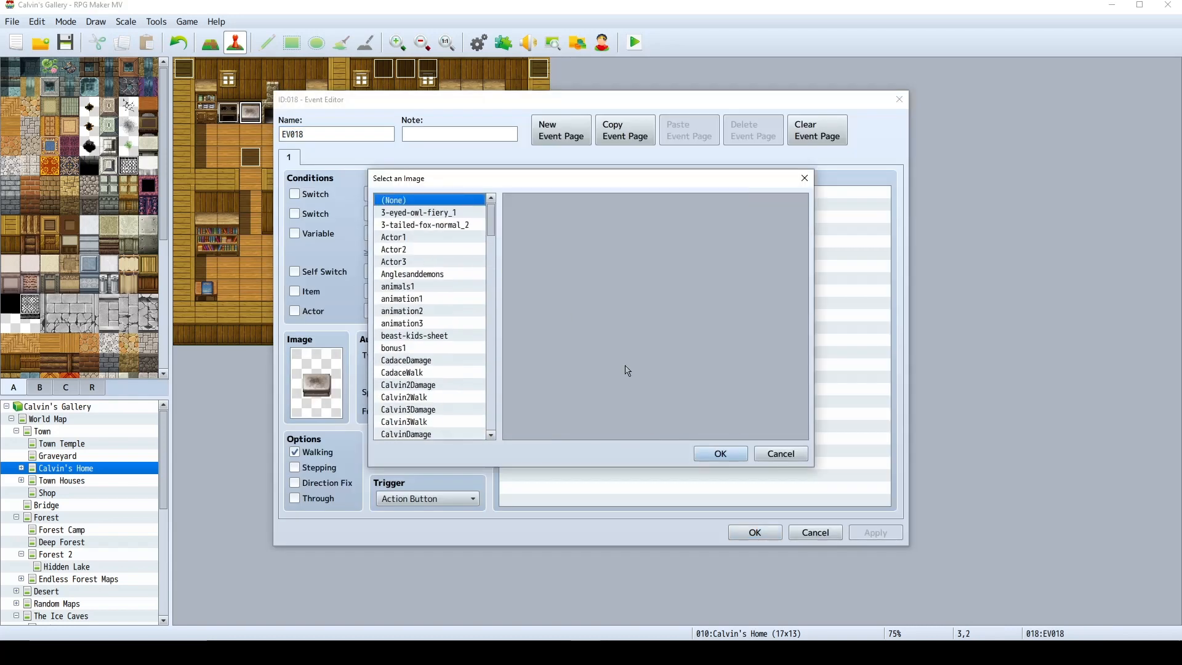
pyautogui.click(720, 453)
pyautogui.click(754, 533)
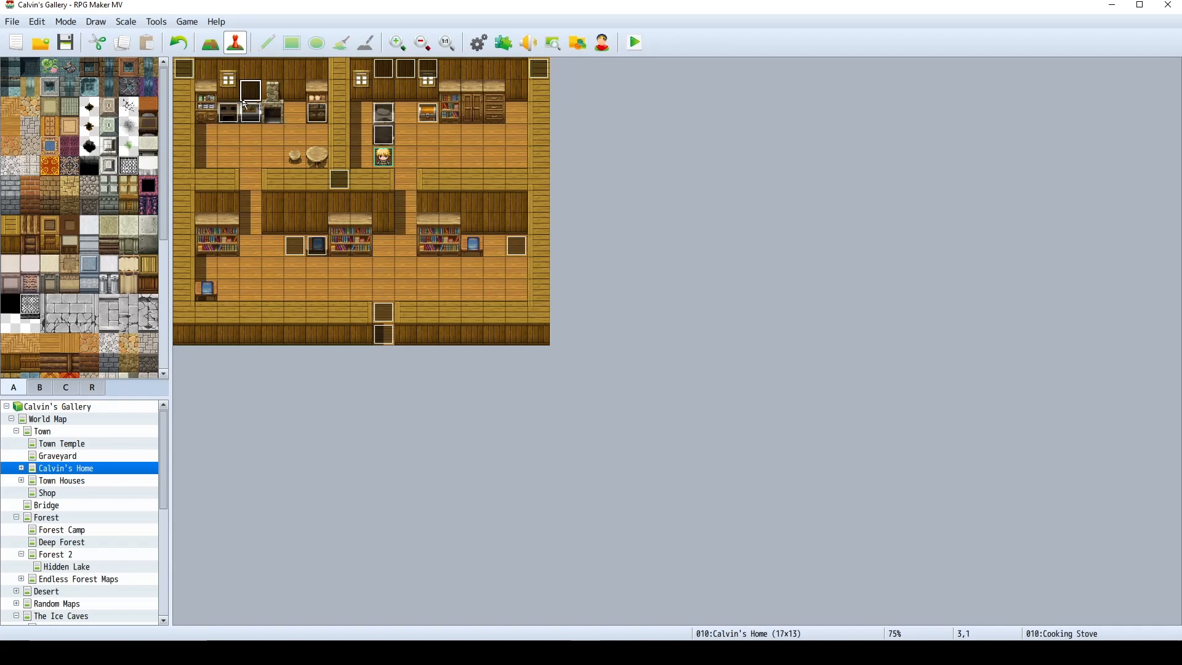
# Move the old Cooking Stove and Make Tea events onto the wall tiles above the kitchen counter.
pyautogui.click(277, 143)
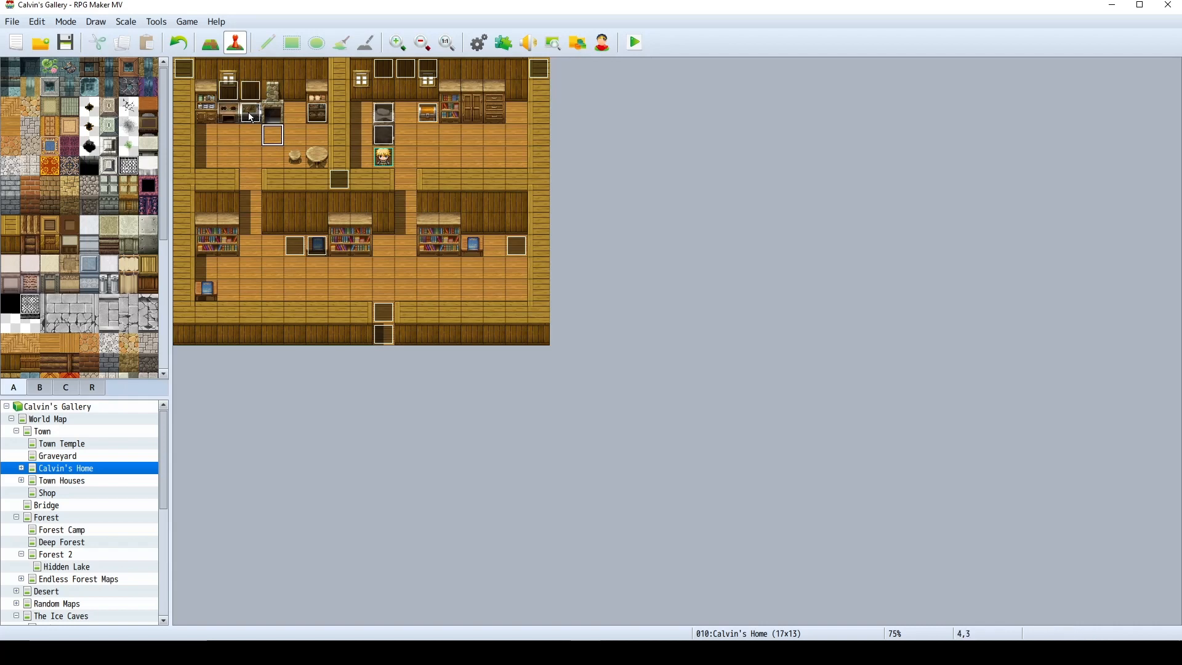
pyautogui.click(296, 245)
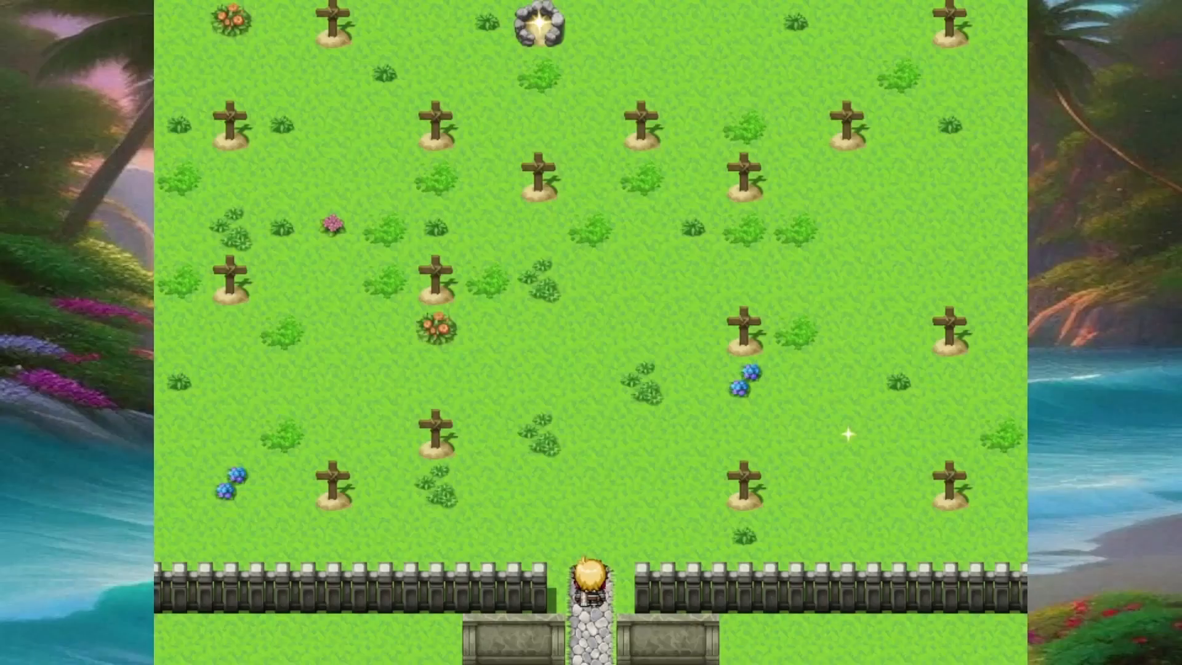
# In the running game, read through the graveyard combat tutorial on fighting, magic, special skills, items and targeting.
pyautogui.press('Return')
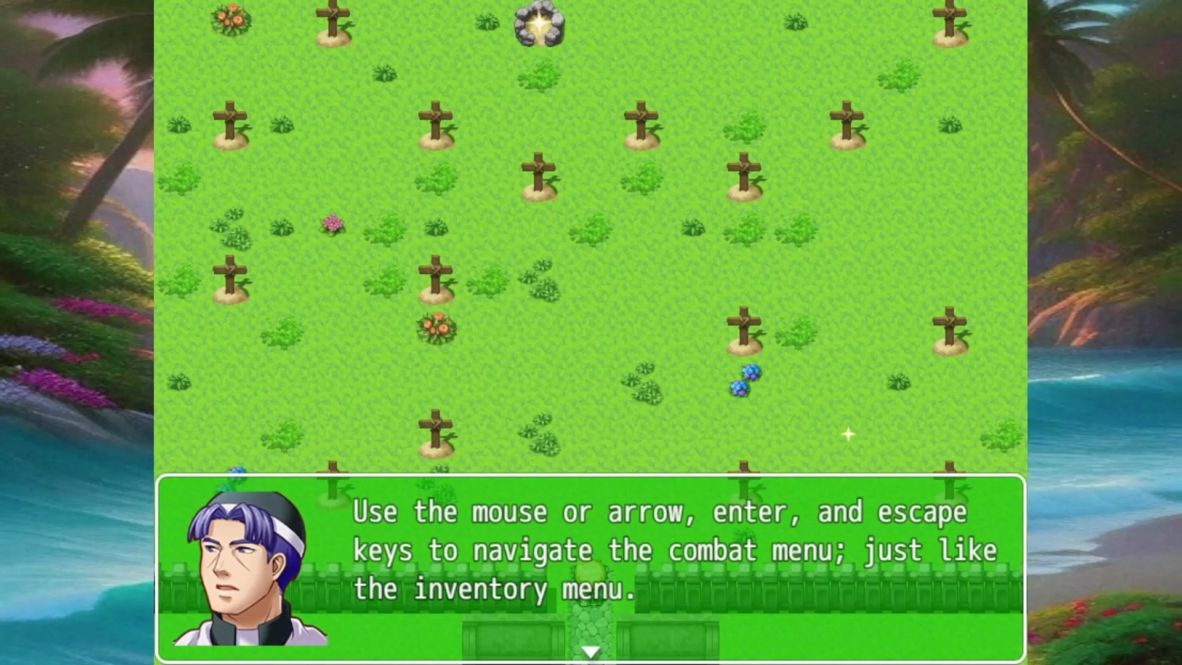
pyautogui.press('Return')
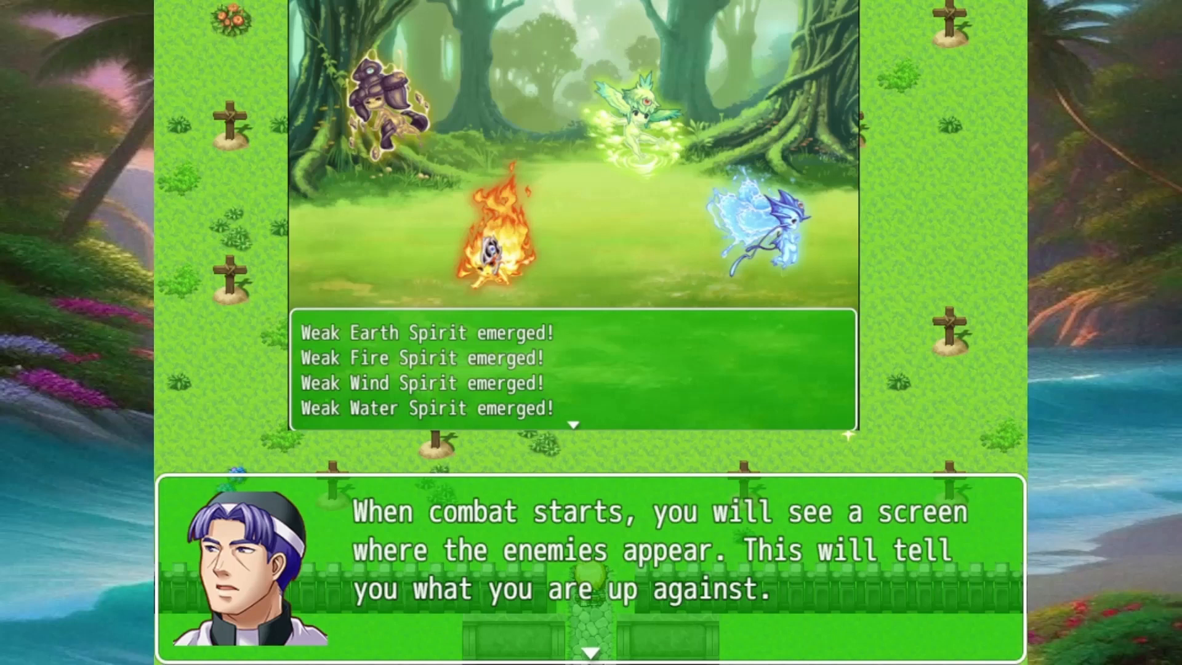
pyautogui.press('Return')
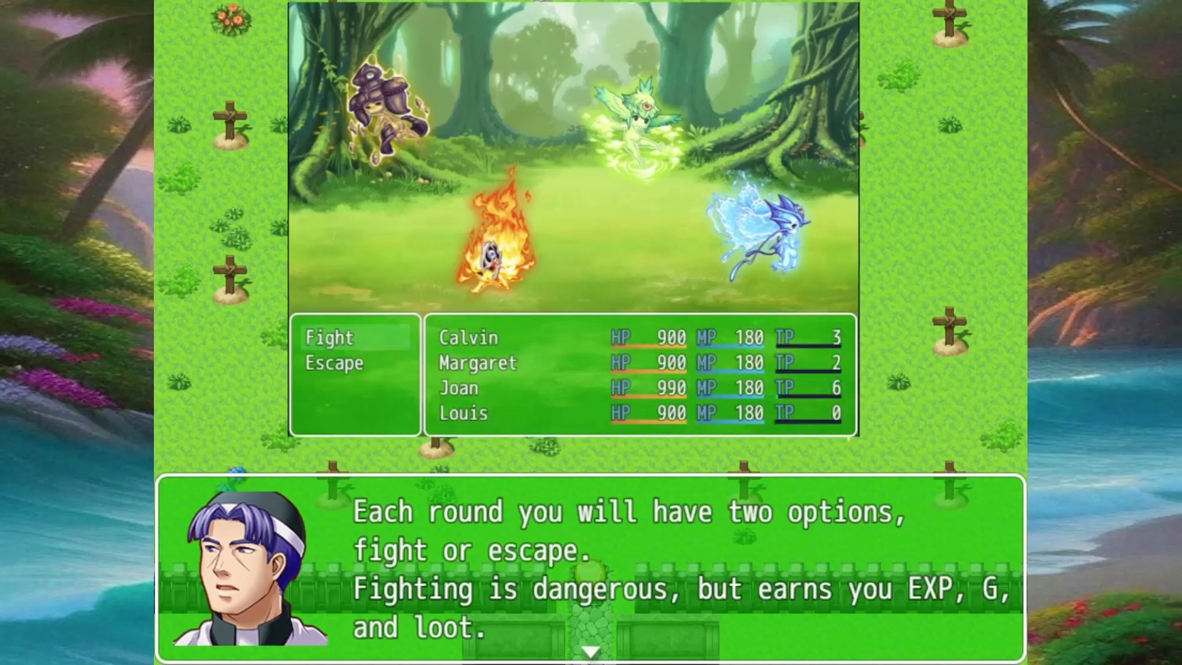
pyautogui.press('Return')
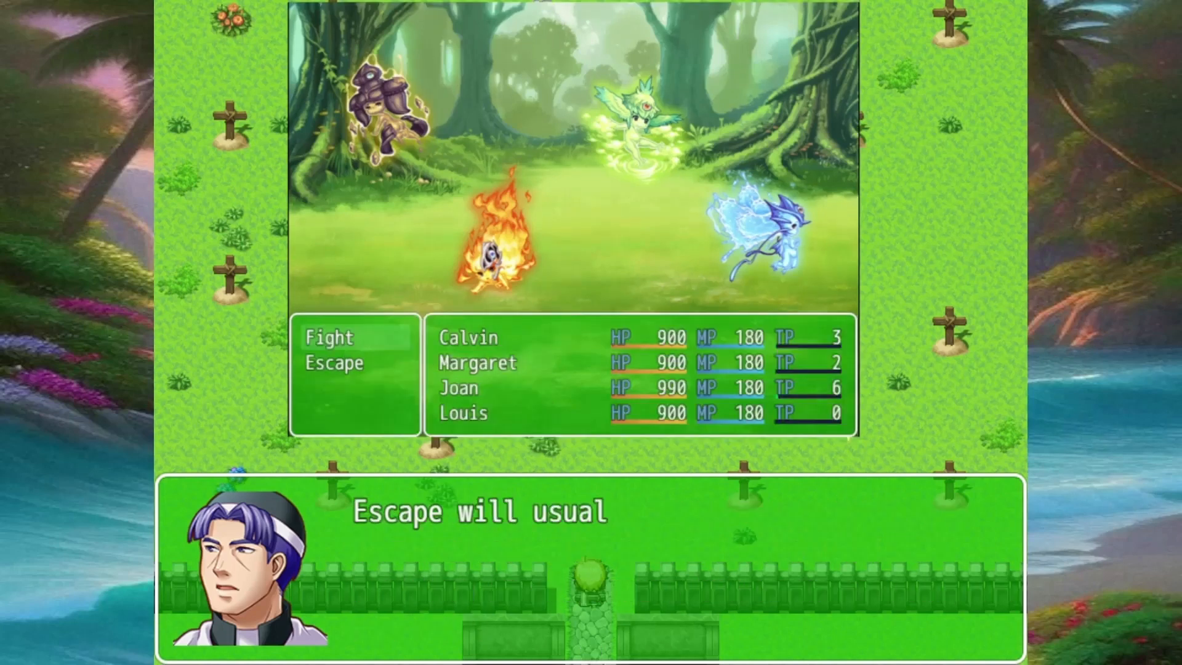
pyautogui.press('Return')
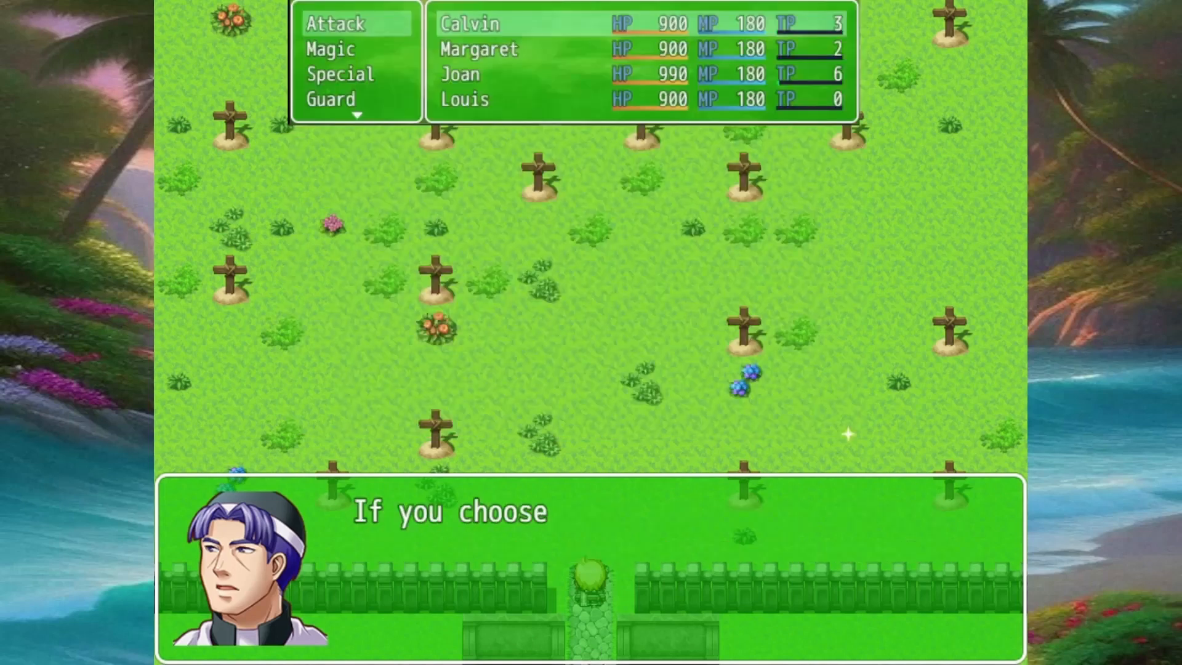
pyautogui.press('Return')
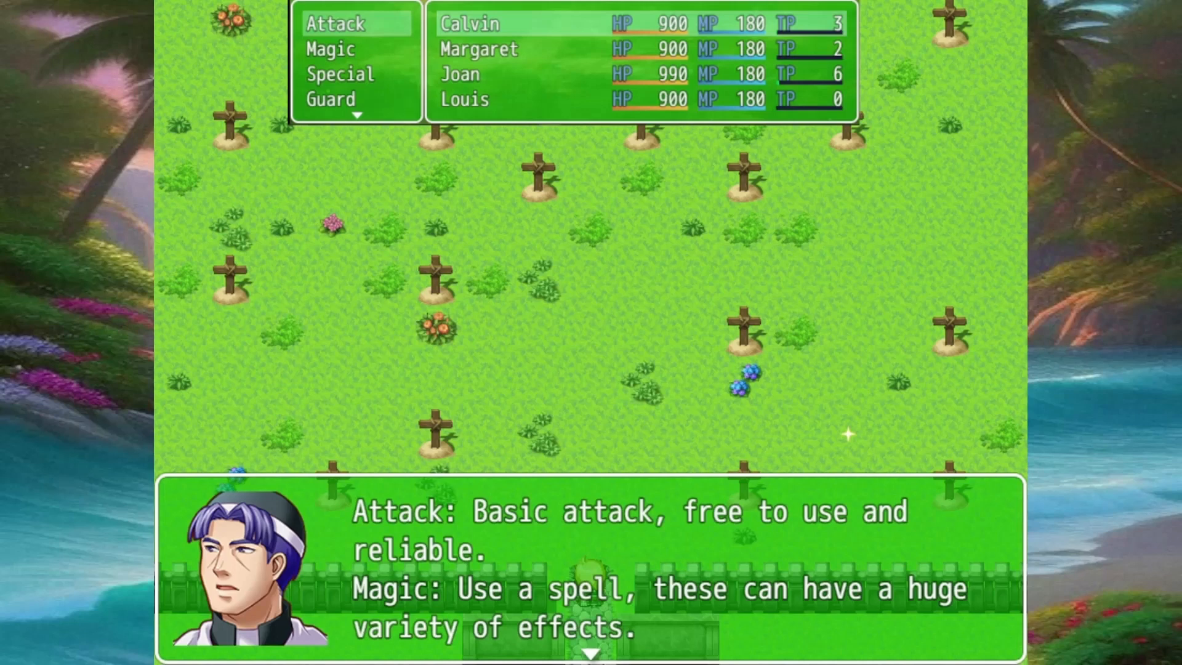
pyautogui.press('Return')
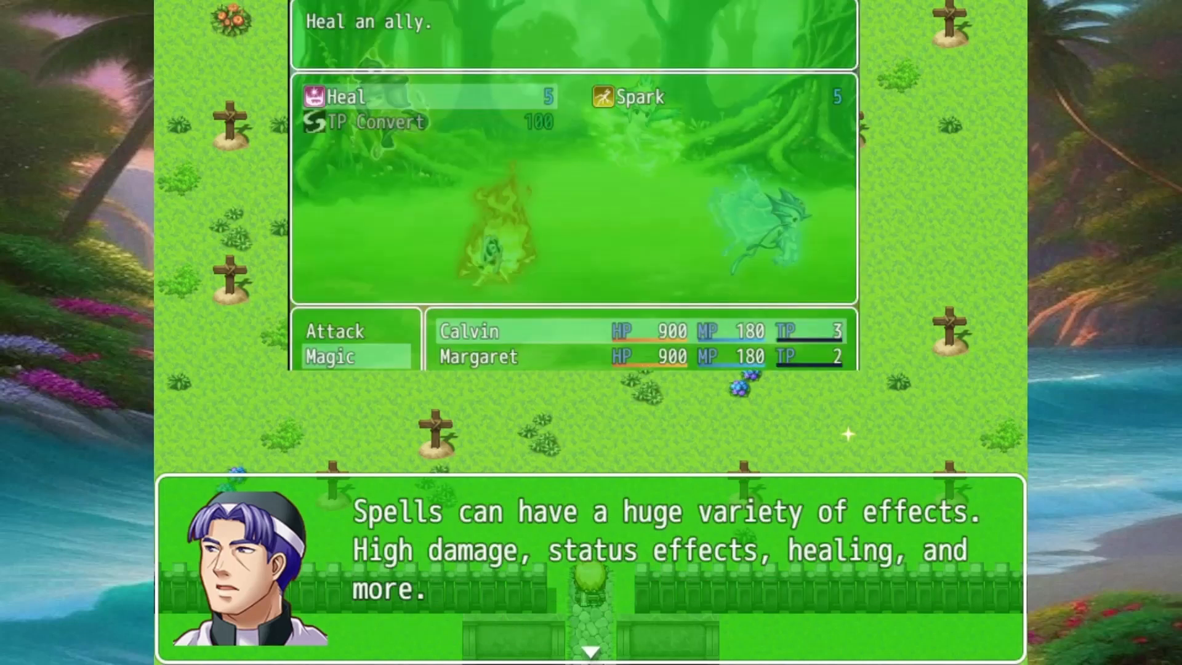
pyautogui.press('Return')
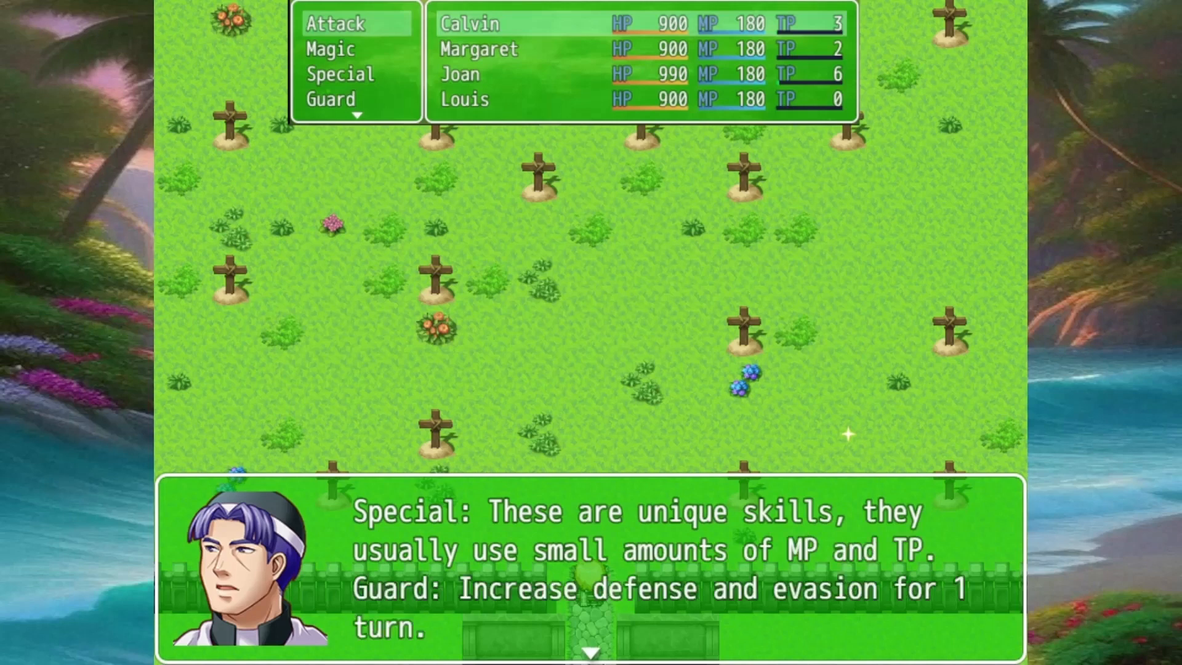
pyautogui.press('Return')
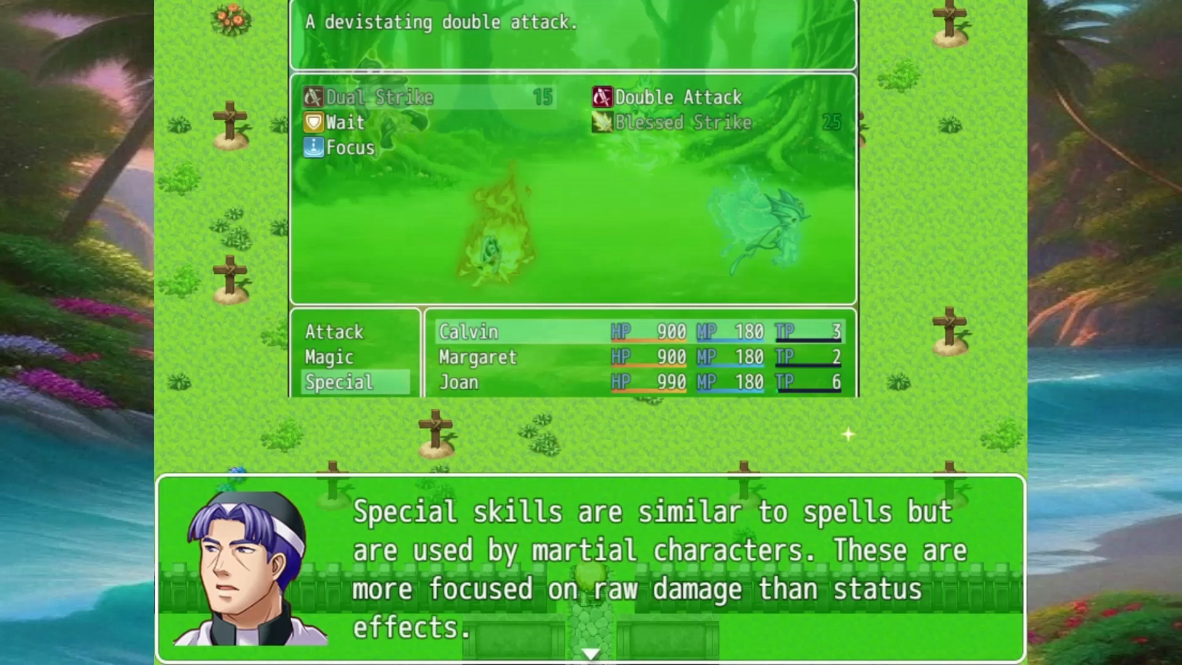
pyautogui.press('Return')
pyautogui.press('Return')
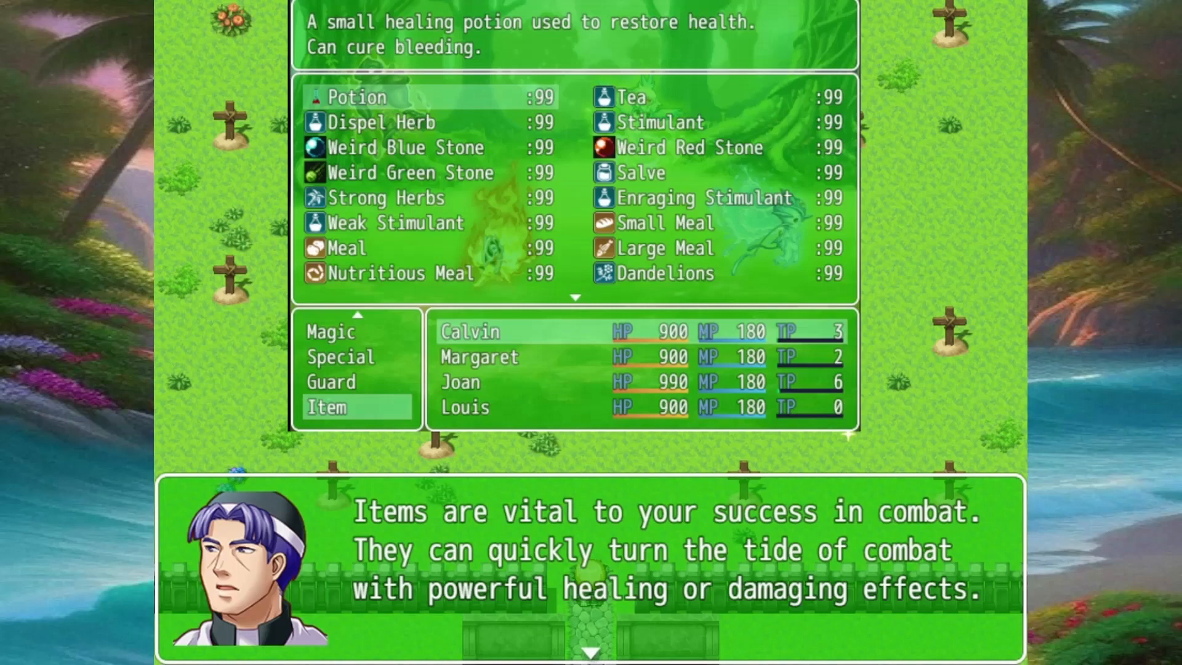
pyautogui.press('Return')
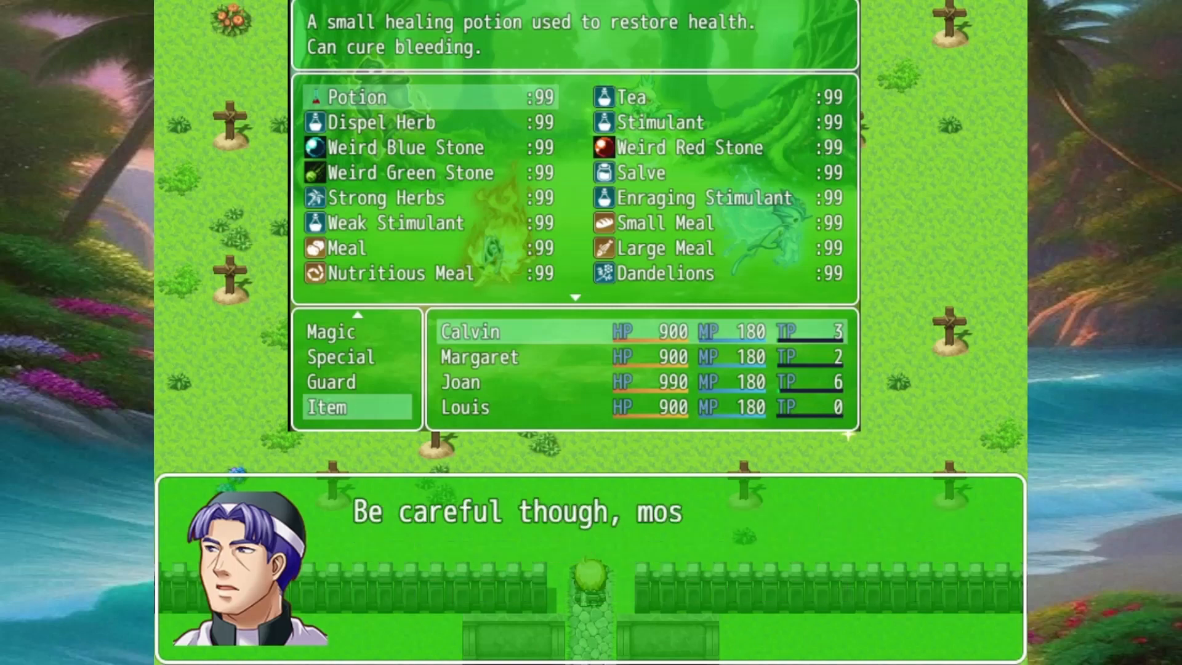
pyautogui.press('Return')
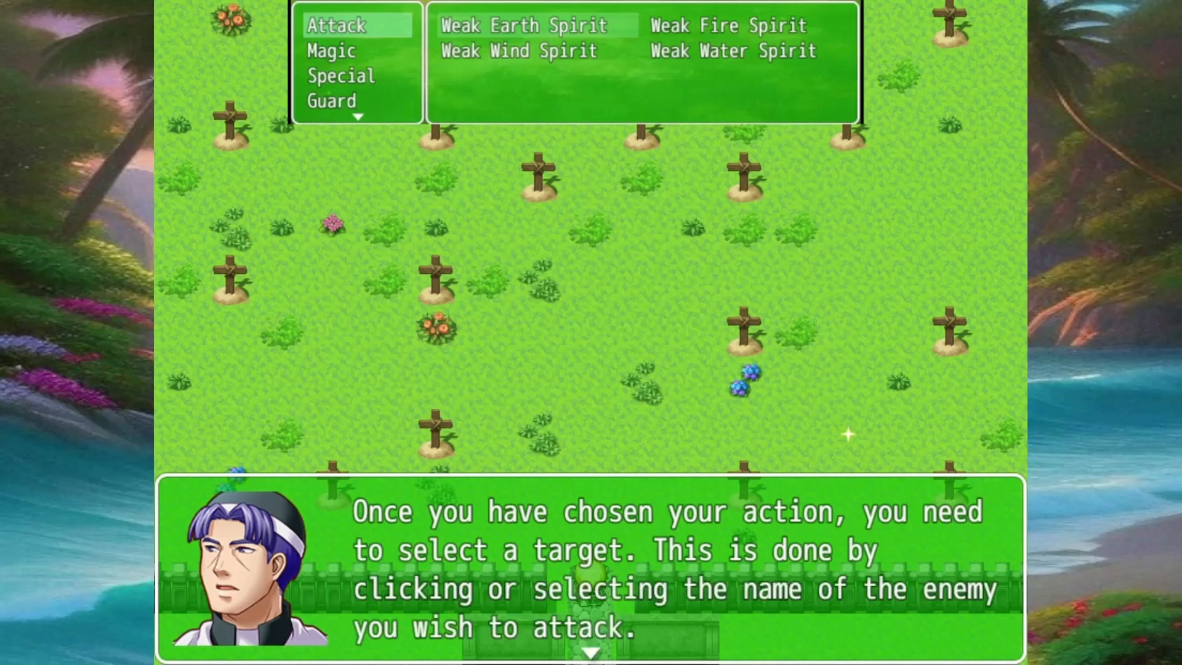
pyautogui.press('Return')
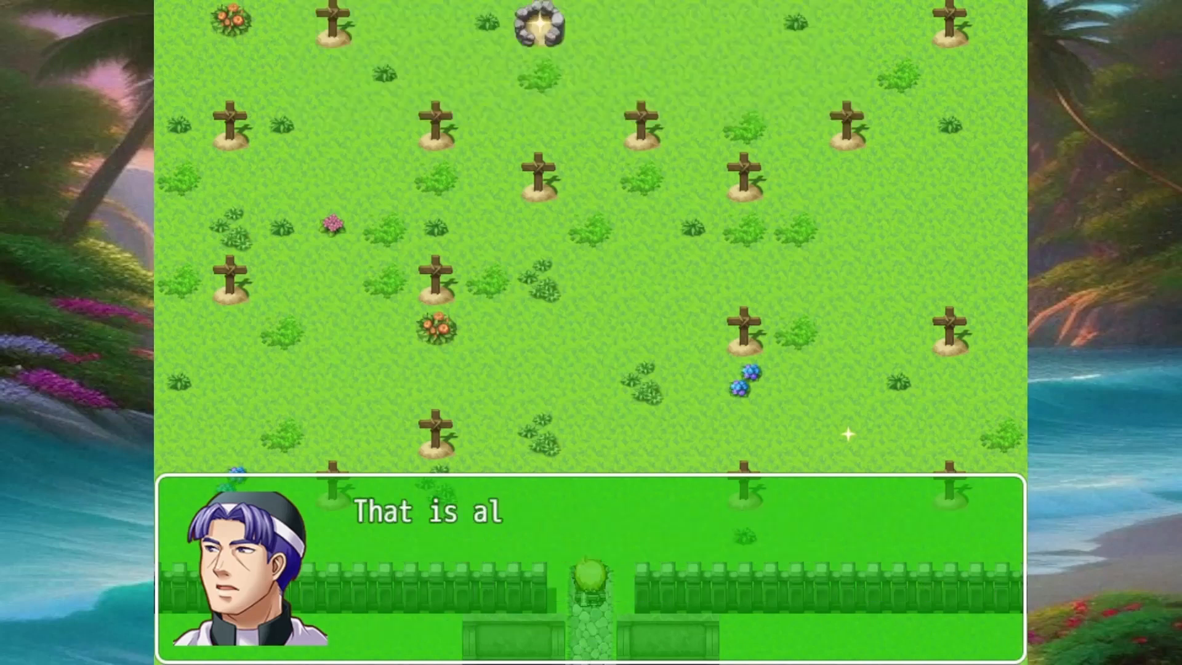
# Finish the tutorial conversation and accept the 5 throwing daggers, weird red, green and blue stones, and barrier.
pyautogui.press('Return')
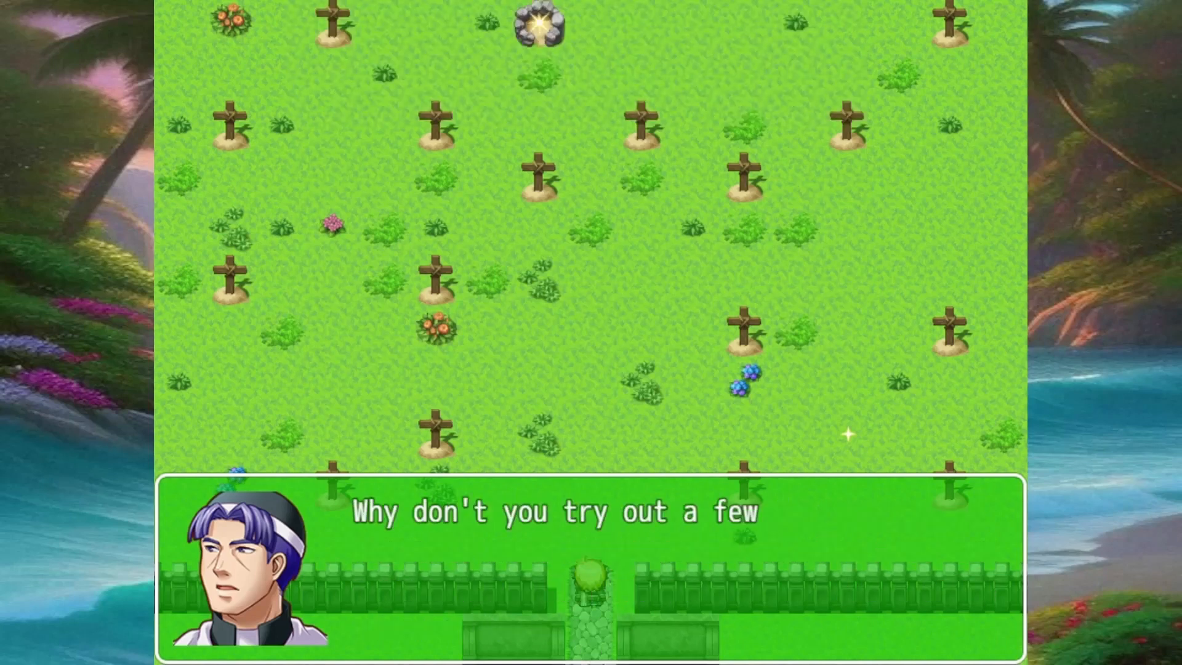
pyautogui.press('Return')
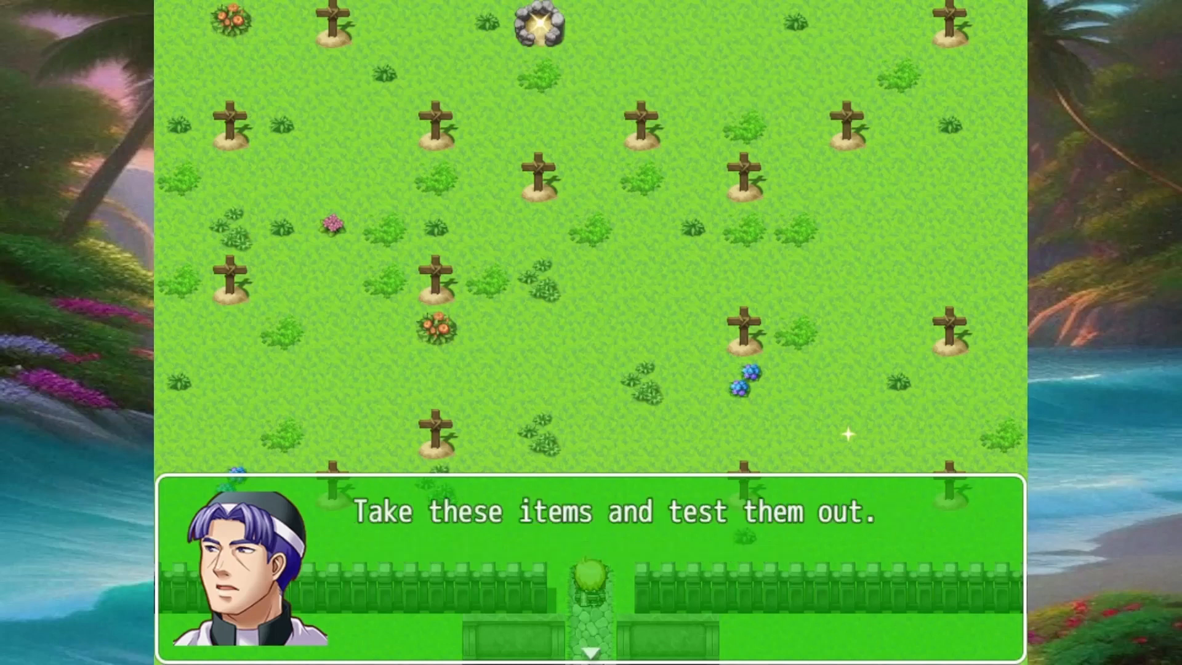
pyautogui.press('Return')
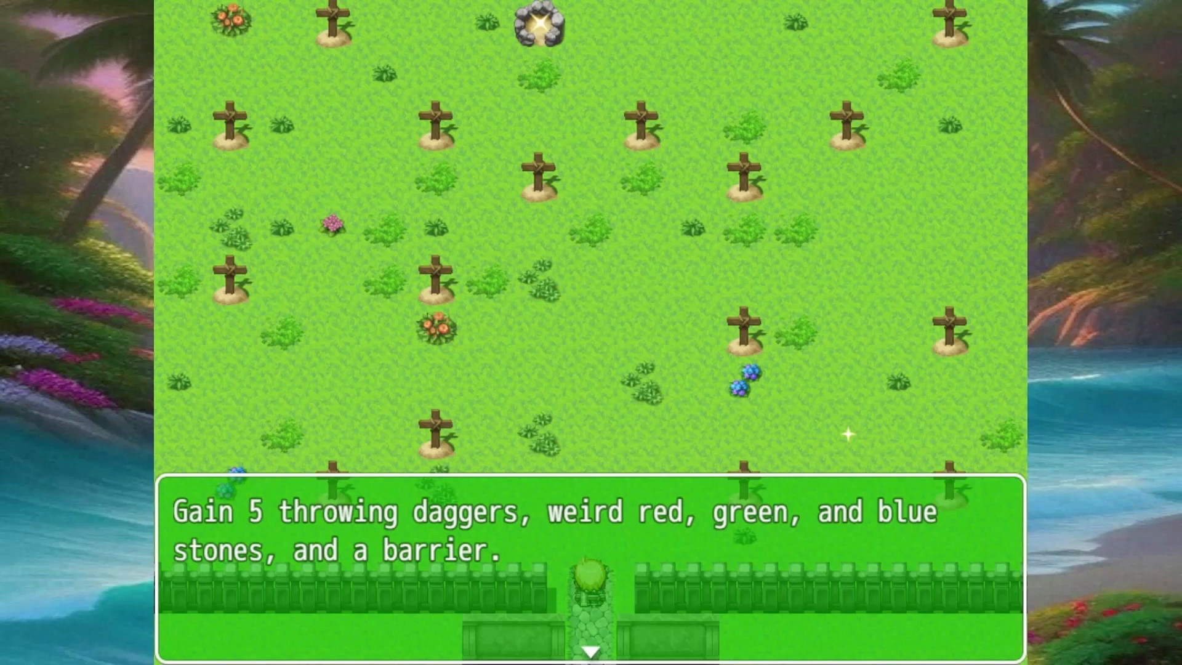
pyautogui.press('Return')
pyautogui.press('Return')
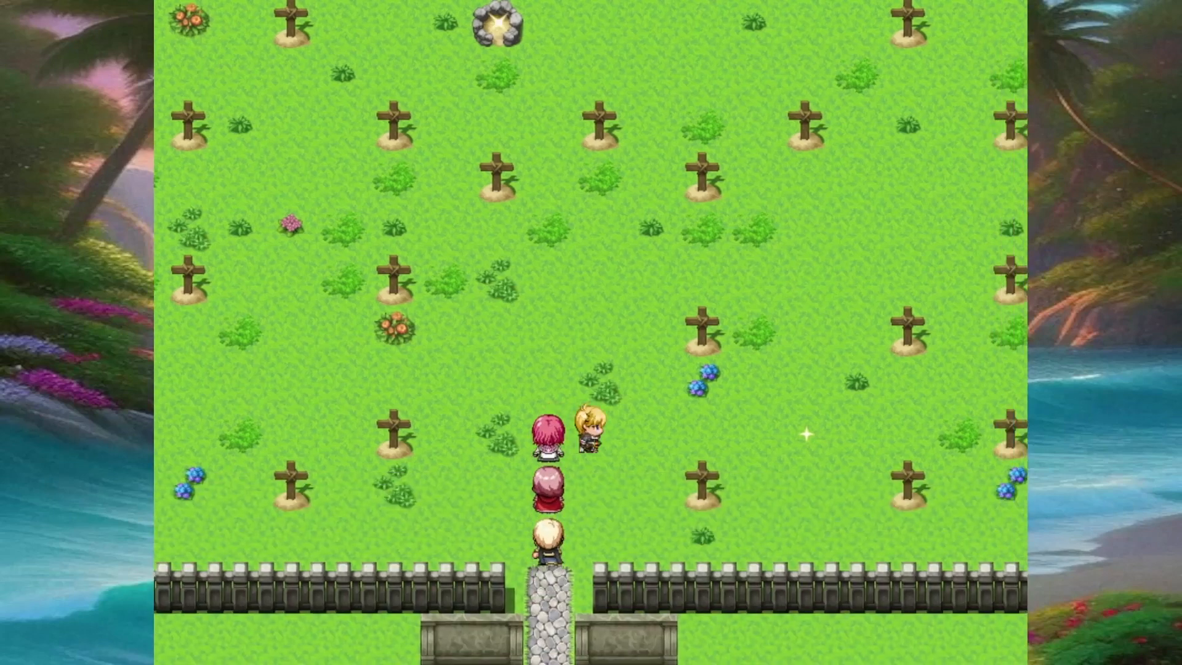